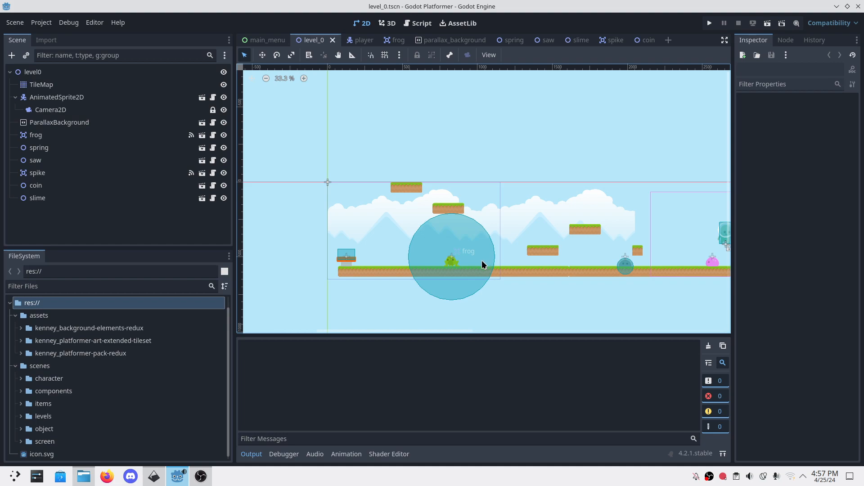
{"action": "left_click", "coordinate": [39, 23]}
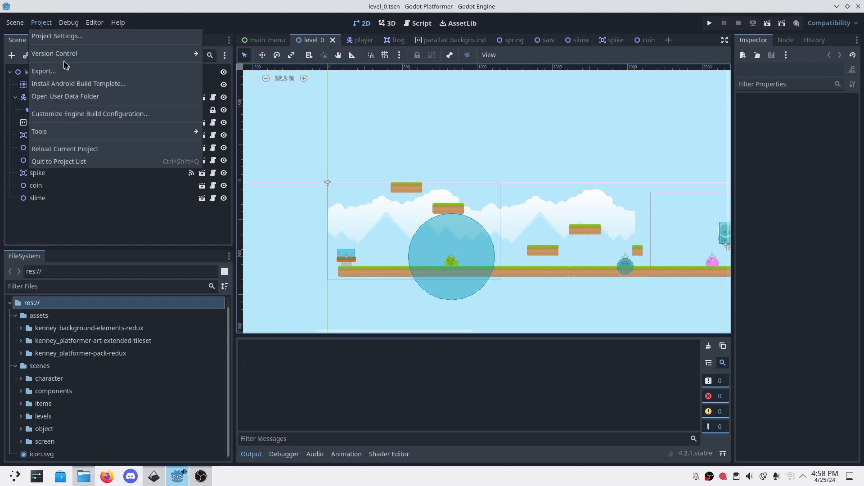
{"action": "left_click", "coordinate": [43, 23]}
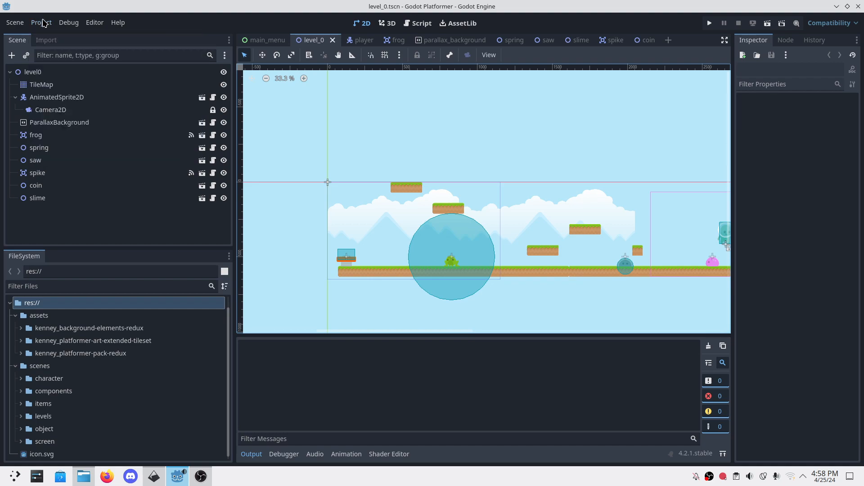
{"action": "key", "text": "alt+Tab"}
{"action": "key", "text": "alt+Tab"}
- Open the player scene's script and examine the built-in UI actions it uses for jumping and horizontal movement
{"action": "left_click", "coordinate": [359, 40]}
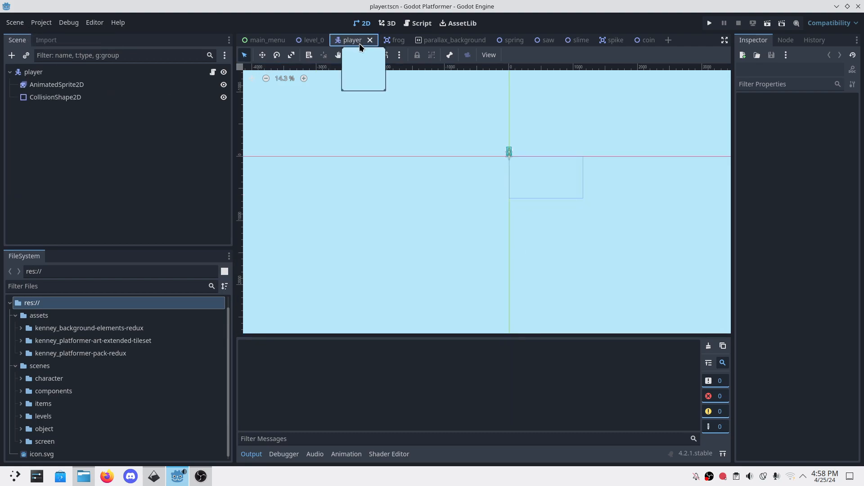
{"action": "left_click", "coordinate": [213, 72]}
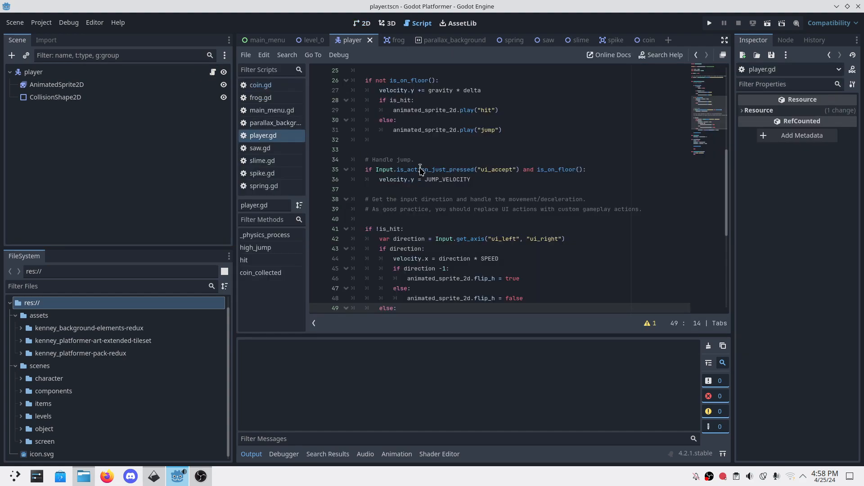
{"action": "scroll", "coordinate": [487, 198], "scroll_direction": "up", "scroll_amount": 10}
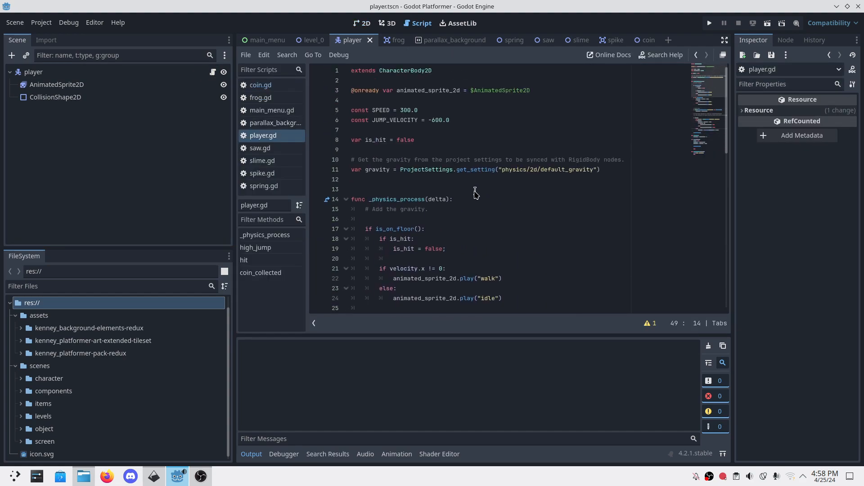
{"action": "left_click_drag", "start_coordinate": [728, 134], "coordinate": [739, 224]}
{"action": "left_click_drag", "start_coordinate": [591, 222], "coordinate": [435, 222]}
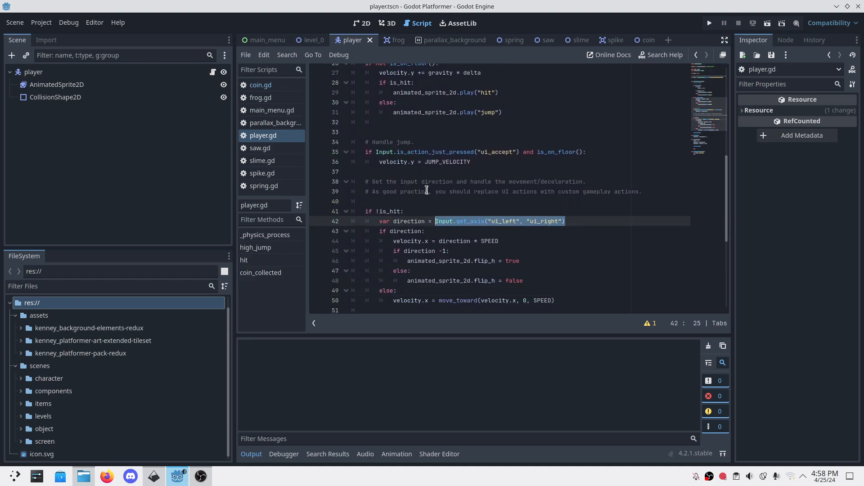
{"action": "left_click_drag", "start_coordinate": [372, 182], "coordinate": [651, 192]}
{"action": "left_click", "coordinate": [439, 209]}
{"action": "left_click_drag", "start_coordinate": [440, 191], "coordinate": [552, 189]}
{"action": "left_click", "coordinate": [640, 192]}
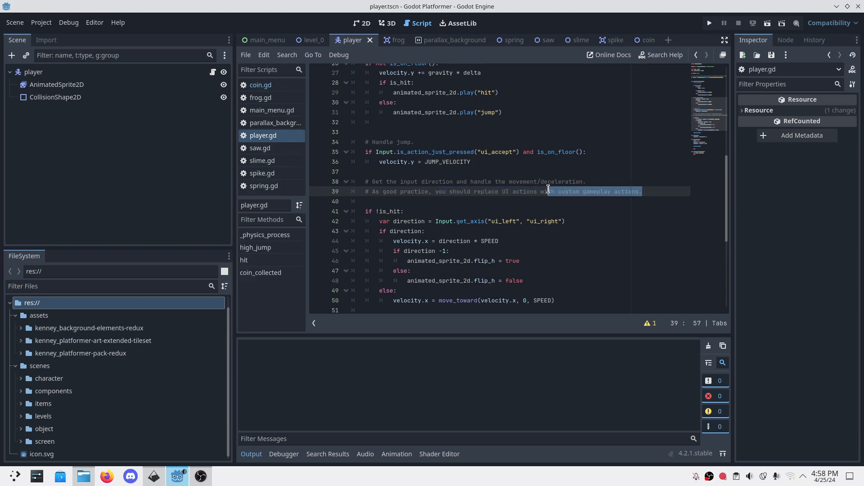
{"action": "left_click", "coordinate": [494, 189]}
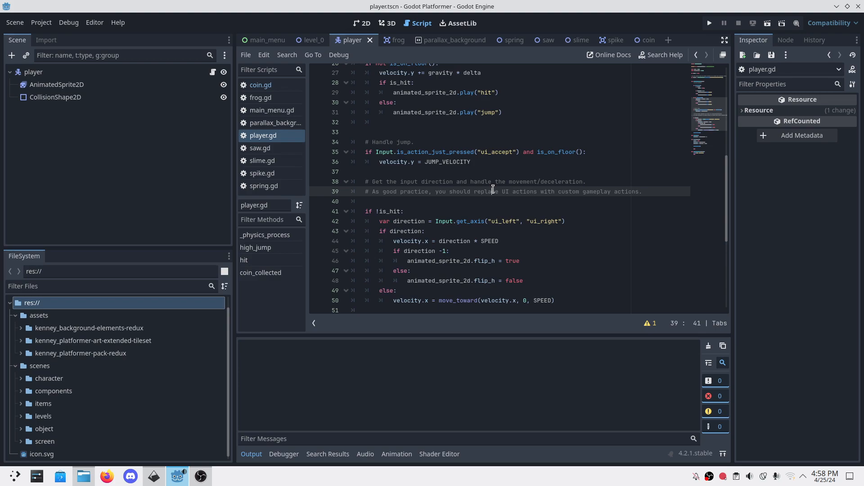
{"action": "double_click", "coordinate": [495, 152]}
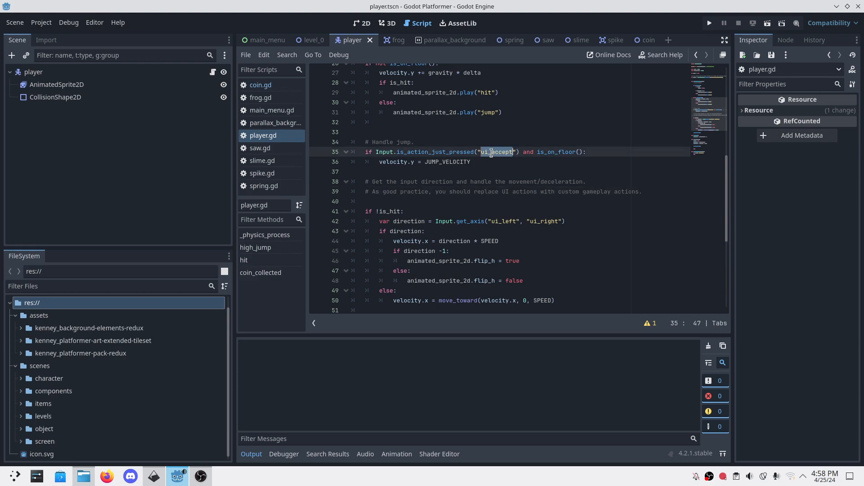
{"action": "double_click", "coordinate": [505, 221]}
{"action": "double_click", "coordinate": [541, 221]}
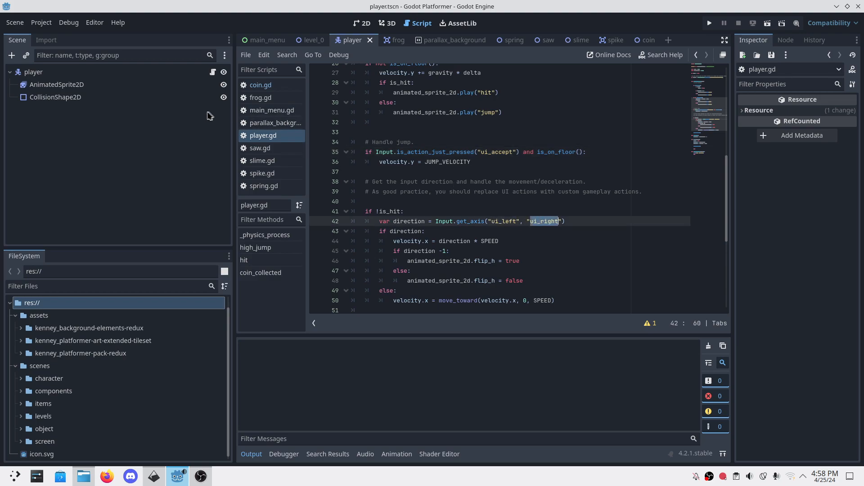
{"action": "left_click", "coordinate": [173, 131]}
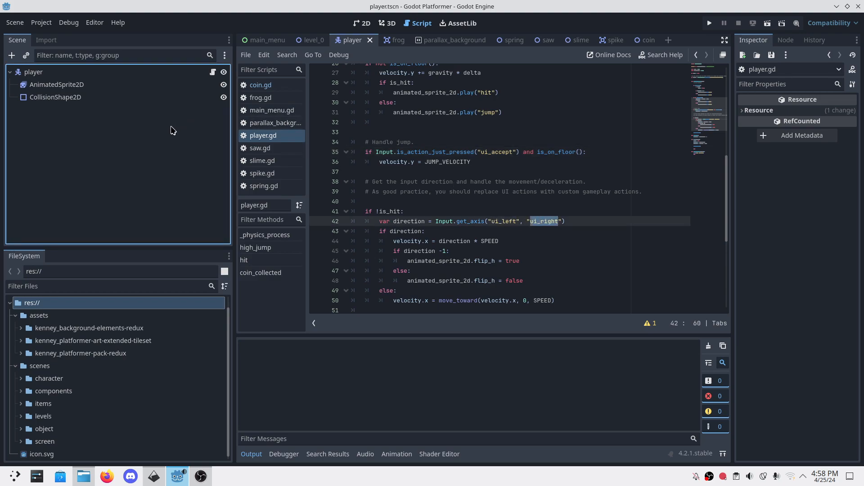
- Add a new input action named "jump" to the project's input map
{"action": "left_click", "coordinate": [41, 23]}
{"action": "left_click", "coordinate": [63, 32]}
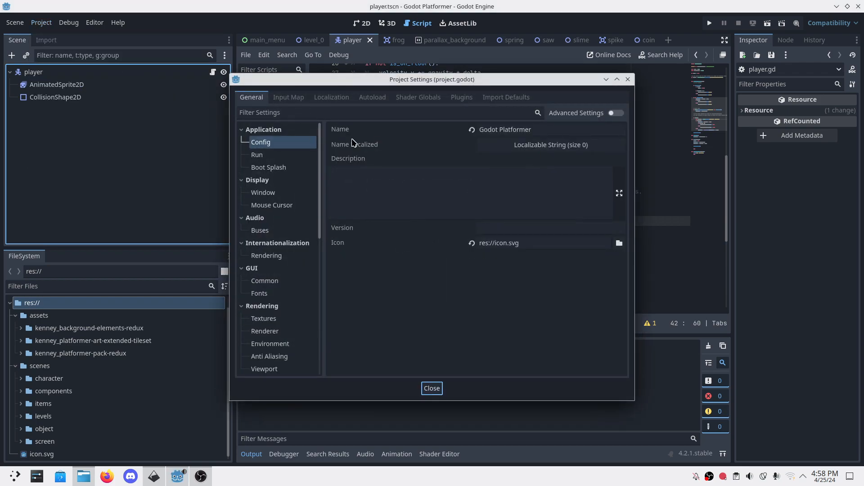
{"action": "left_click", "coordinate": [281, 97]}
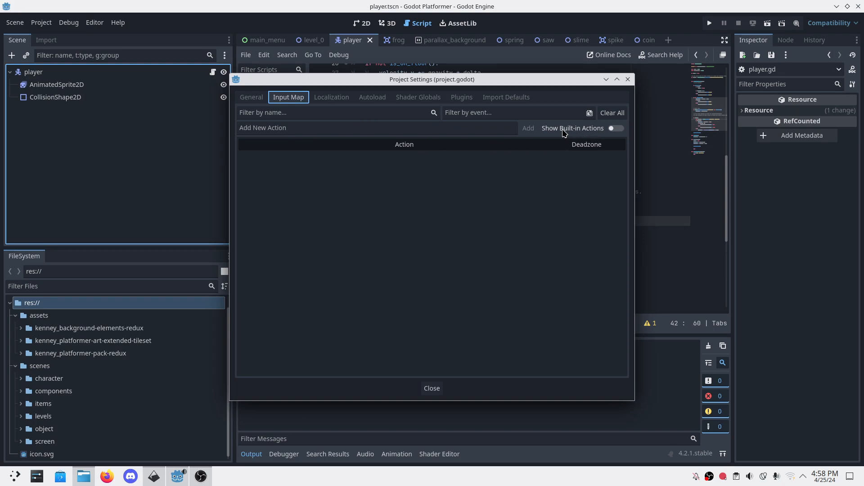
{"action": "left_click", "coordinate": [459, 124]}
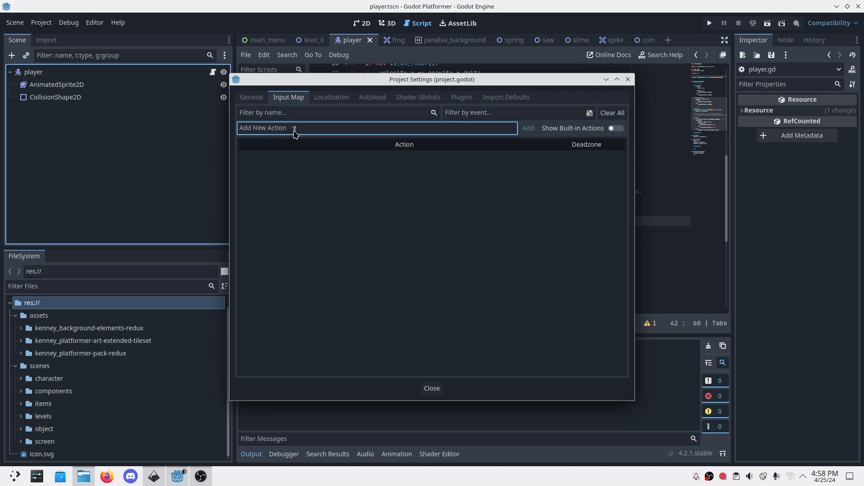
{"action": "type", "text": "jump"}
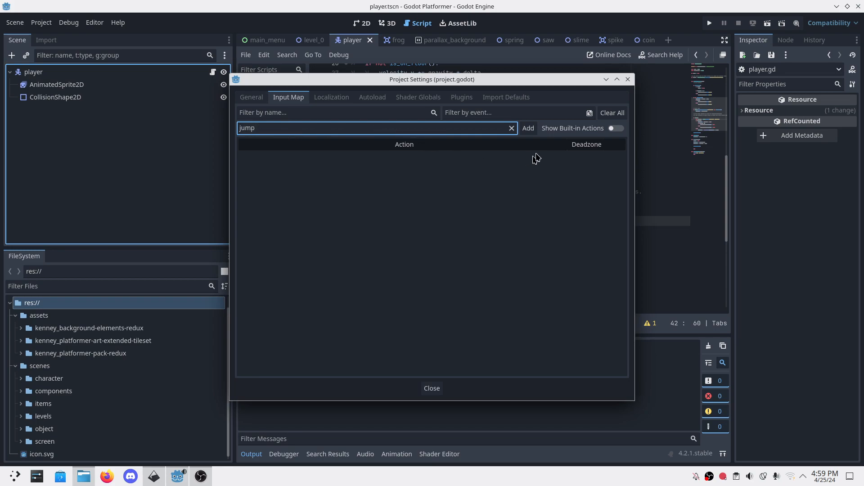
{"action": "left_click", "coordinate": [529, 131]}
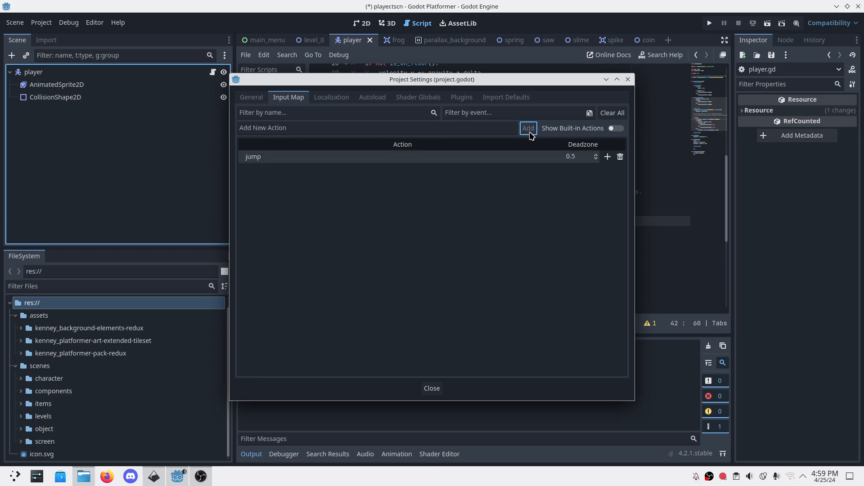
- Bind the physical Space key to the jump action
{"action": "left_click", "coordinate": [607, 157]}
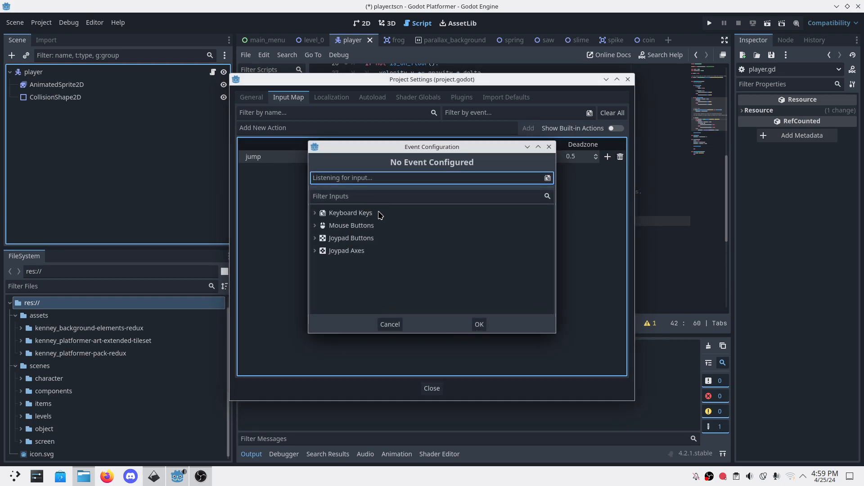
{"action": "key", "text": "space"}
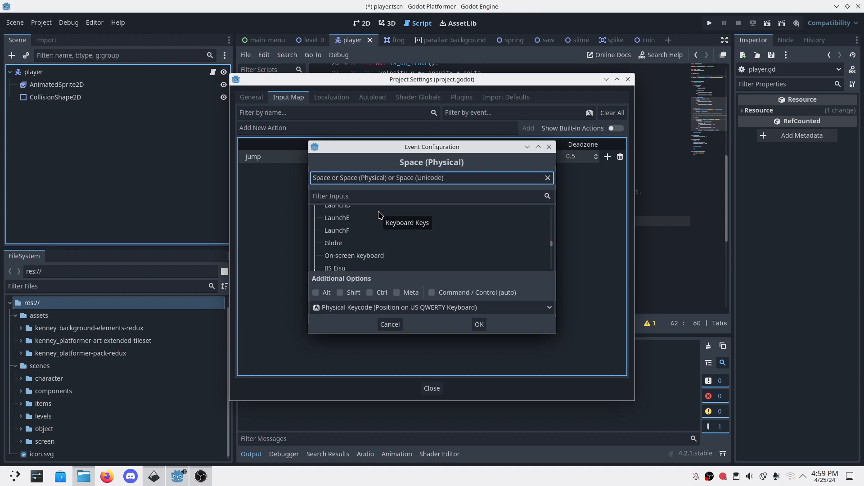
{"action": "left_click", "coordinate": [479, 324]}
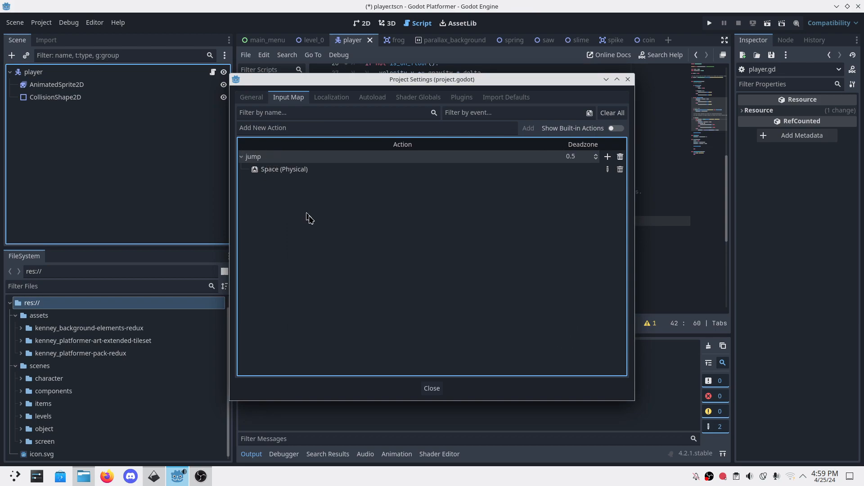
{"action": "left_click", "coordinate": [279, 114]}
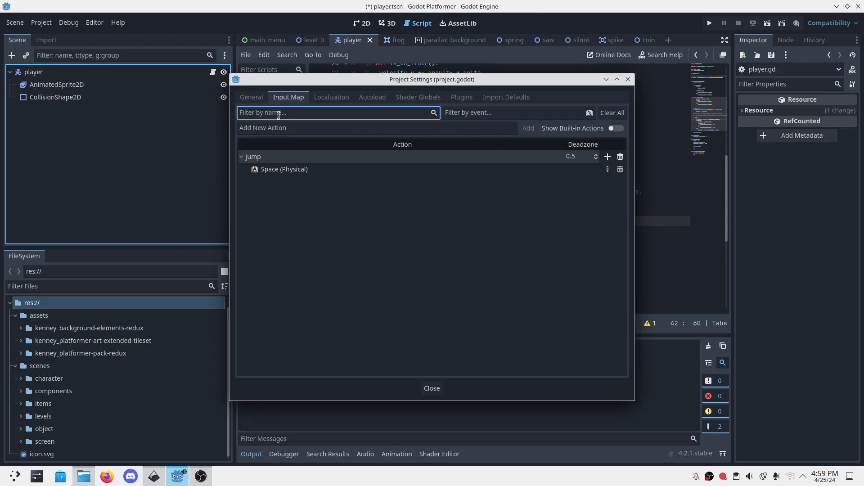
{"action": "type", "text": "left"}
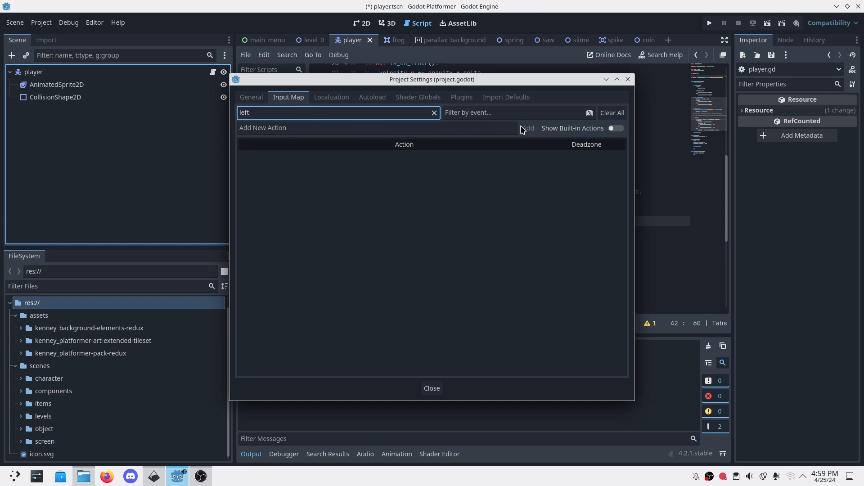
{"action": "left_click", "coordinate": [434, 112]}
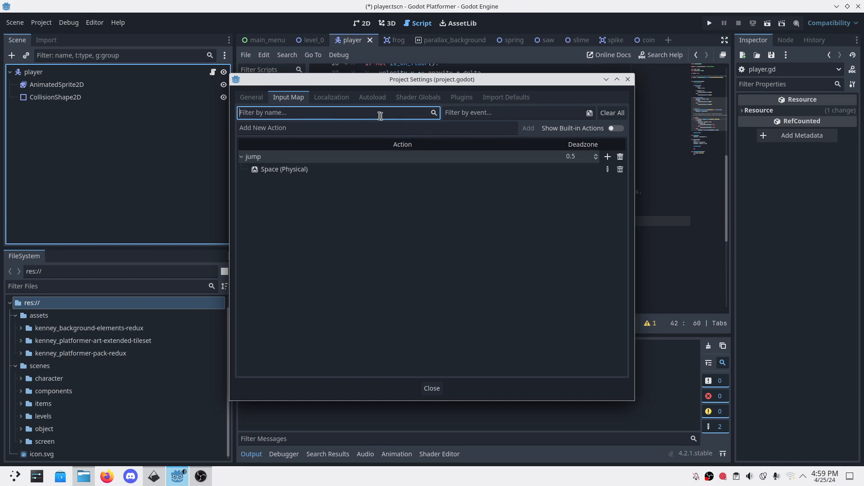
- Add a new input action named "left" to the input map
{"action": "left_click", "coordinate": [329, 128]}
{"action": "type", "text": "left"}
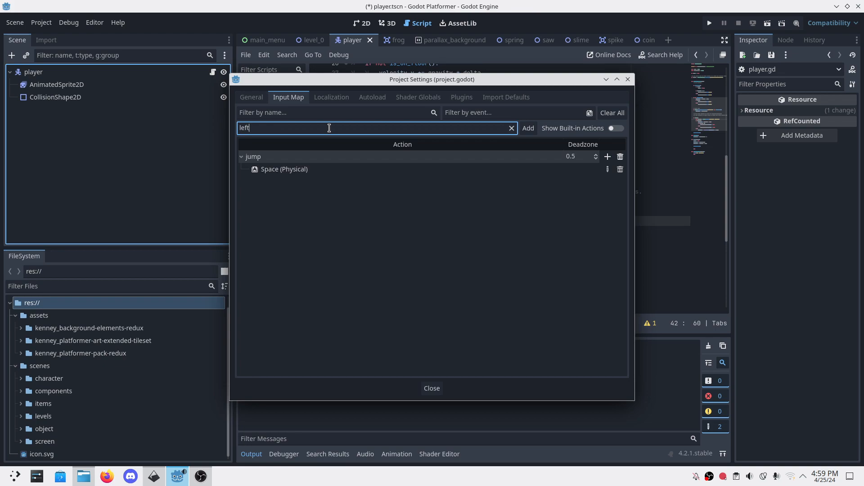
{"action": "left_click", "coordinate": [528, 128]}
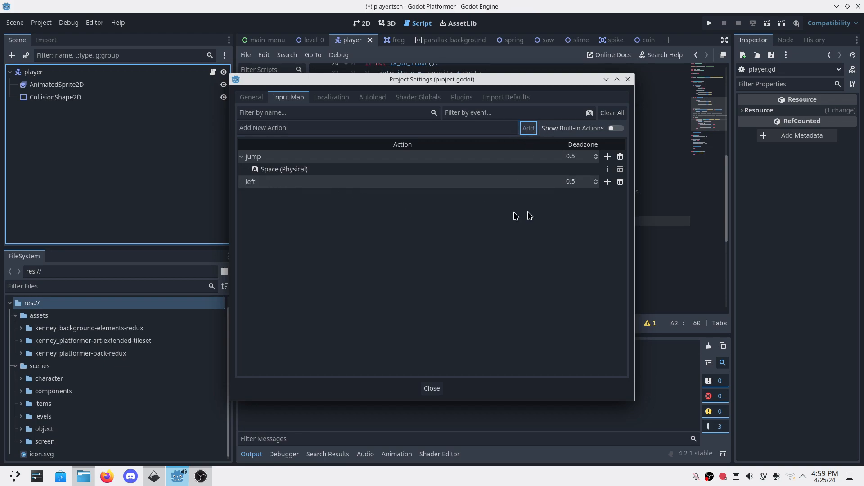
- Bind the physical Left arrow key and the physical A key to the left action
{"action": "left_click", "coordinate": [607, 182]}
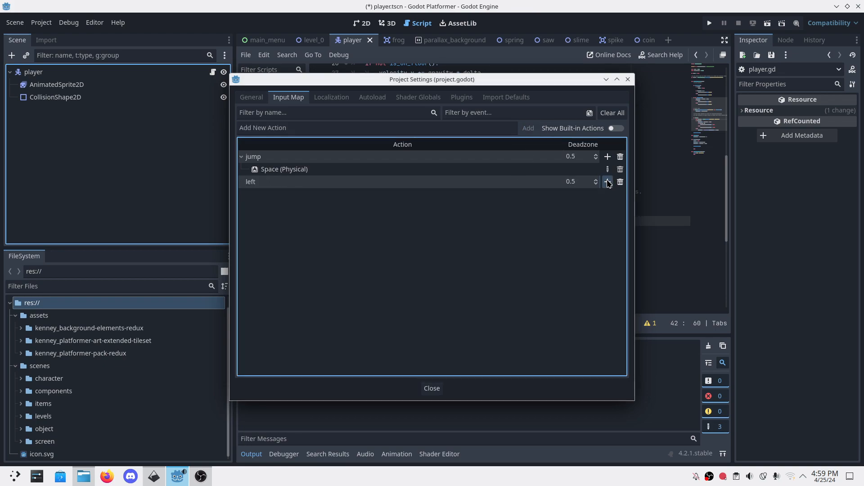
{"action": "left_click", "coordinate": [608, 182]}
{"action": "key", "text": "a"}
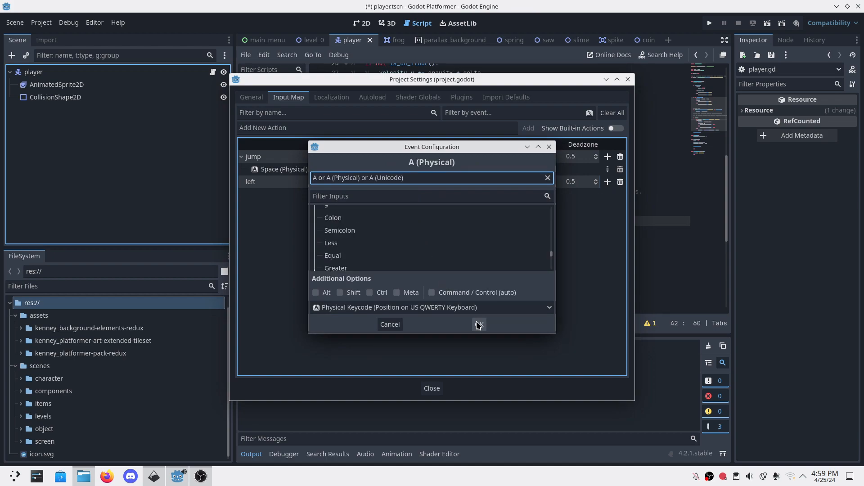
{"action": "key", "text": "Left"}
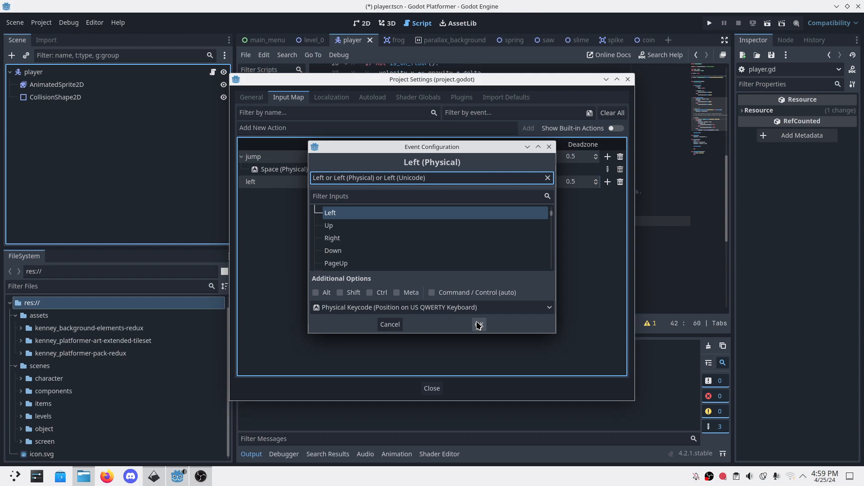
{"action": "left_click", "coordinate": [478, 325]}
{"action": "left_click", "coordinate": [608, 181]}
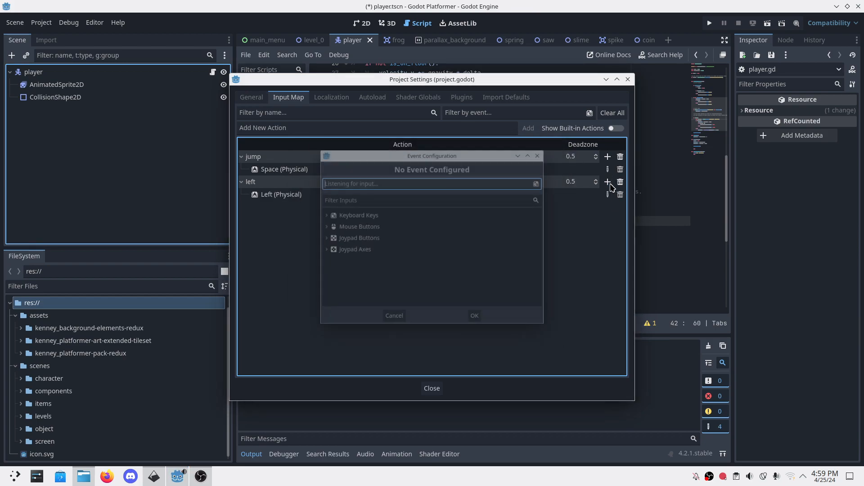
{"action": "key", "text": "a"}
{"action": "left_click", "coordinate": [478, 323]}
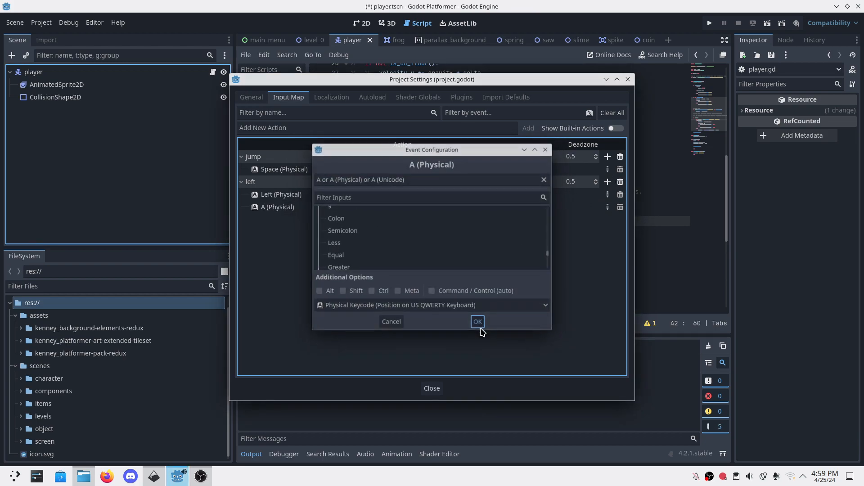
{"action": "left_click", "coordinate": [303, 115]}
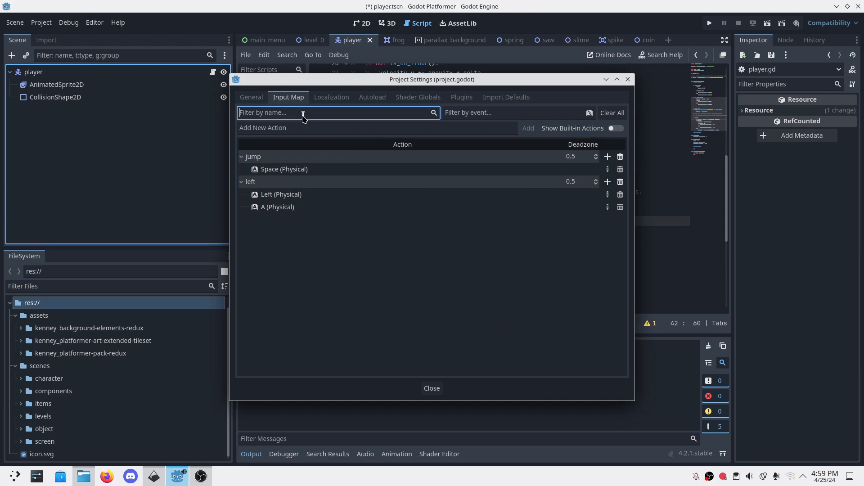
{"action": "type", "text": "right"}
{"action": "key", "text": "ctrl+a"}
{"action": "key", "text": "BackSpace"}
- Add a new input action named "right" to the input map
{"action": "left_click", "coordinate": [290, 128]}
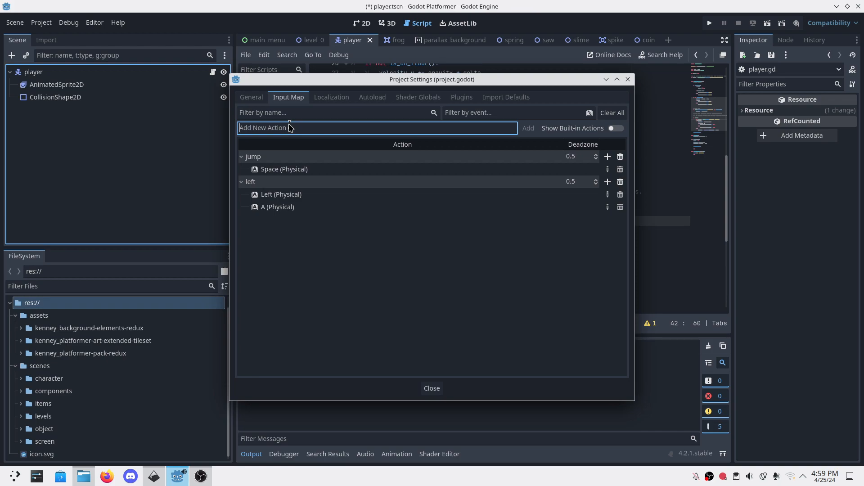
{"action": "type", "text": "right"}
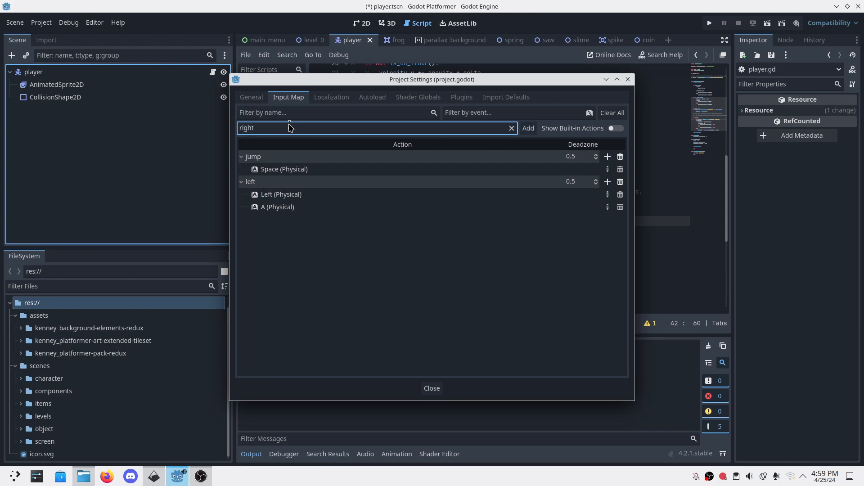
{"action": "left_click", "coordinate": [529, 128]}
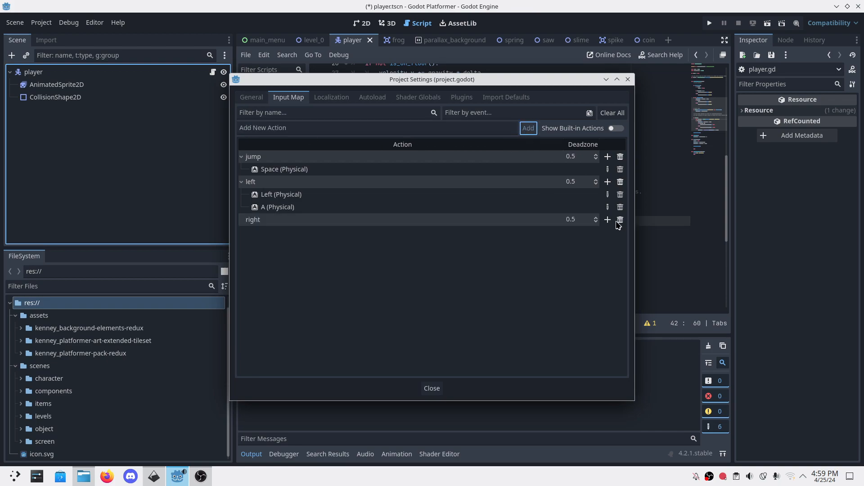
- Bind the physical D key to the right action
{"action": "left_click", "coordinate": [608, 219]}
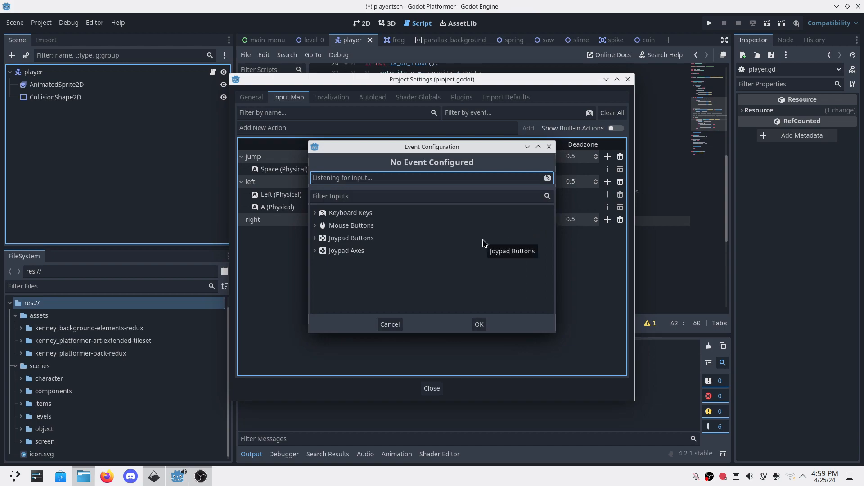
{"action": "key", "text": "d"}
{"action": "left_click", "coordinate": [479, 324]}
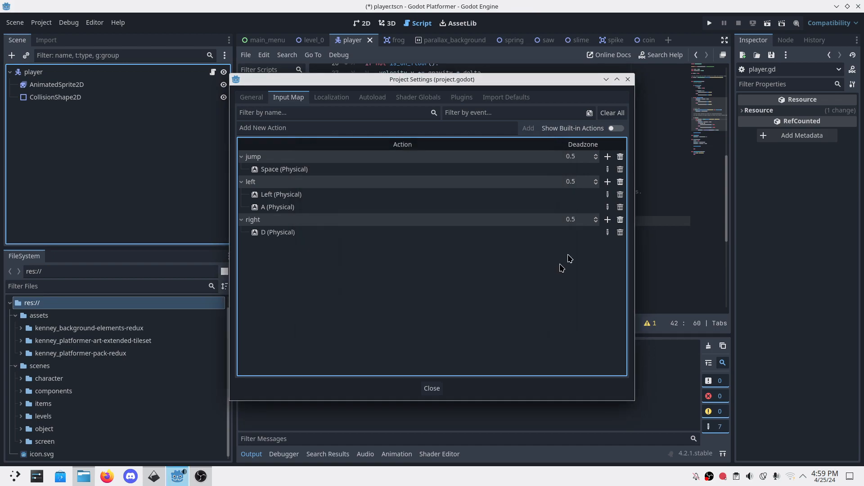
- Bind the physical Right arrow key to the right action and close the project settings
{"action": "left_click", "coordinate": [608, 220]}
{"action": "key", "text": "Right"}
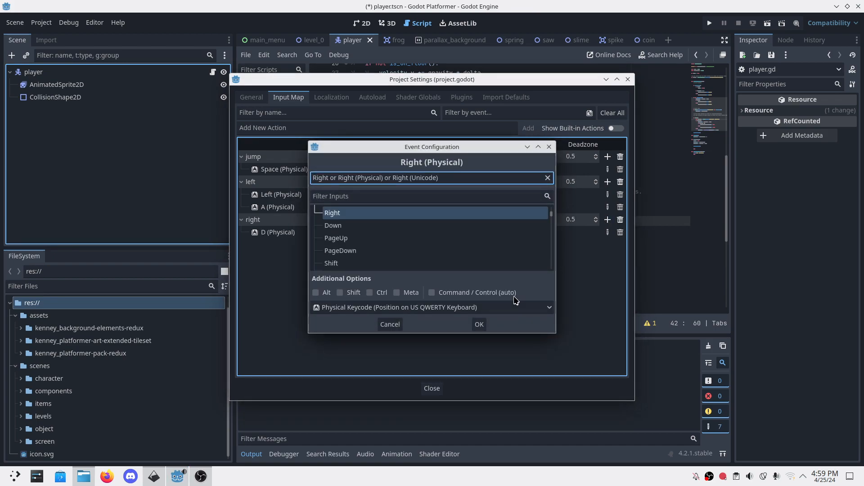
{"action": "left_click", "coordinate": [479, 324]}
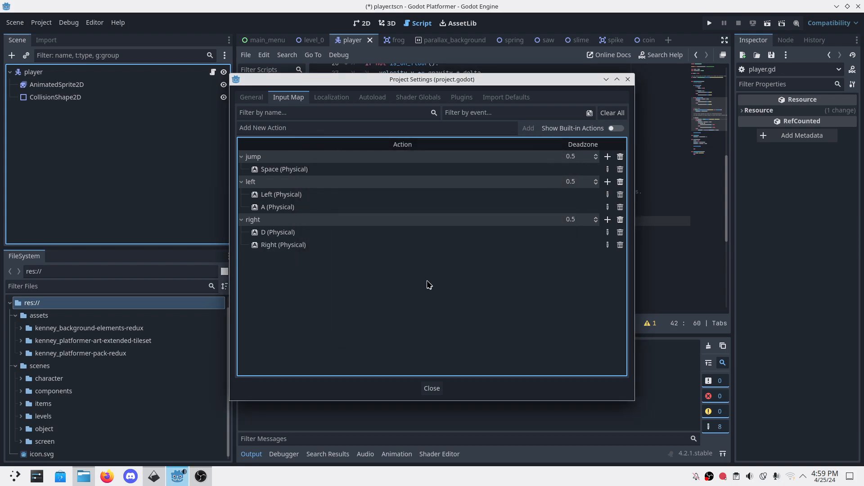
{"action": "left_click", "coordinate": [432, 389]}
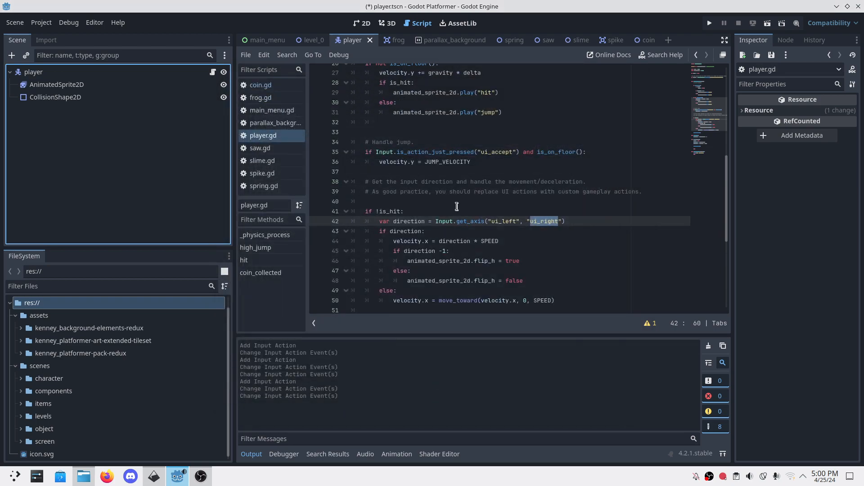
- Replace the "ui_accept" action with "jump" in the jump check of player.gd
{"action": "double_click", "coordinate": [497, 152]}
{"action": "type", "text": "jump"}
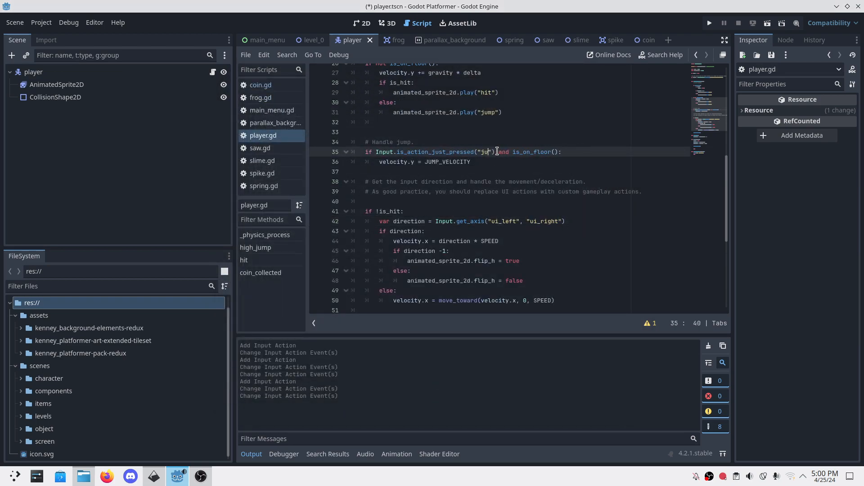
{"action": "double_click", "coordinate": [497, 152]}
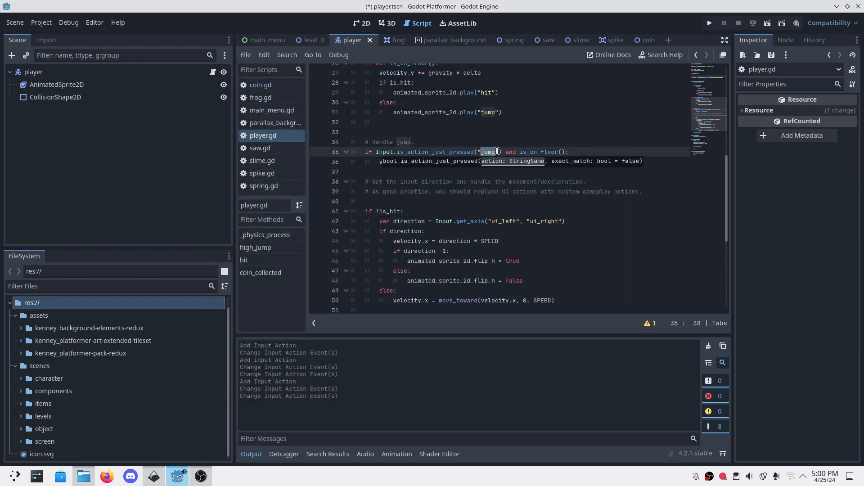
- Replace "ui_left" and "ui_right" with "left" and "right" in the get_axis call and save the script
{"action": "double_click", "coordinate": [505, 221]}
{"action": "type", "text": "left"}
{"action": "key", "text": "Right"}
{"action": "key", "text": "Right"}
{"action": "key", "text": "Right"}
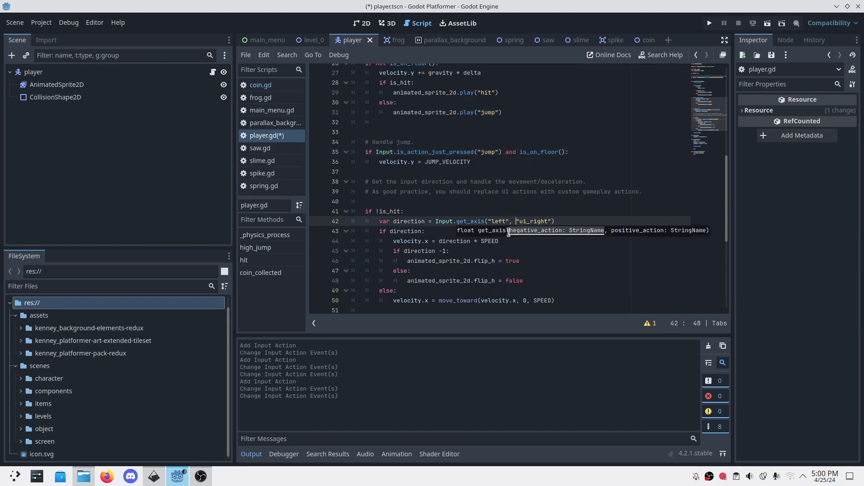
{"action": "key", "text": "ctrl+shift+Right"}
{"action": "type", "text": "rig"}
{"action": "key", "text": "ctrl+s"}
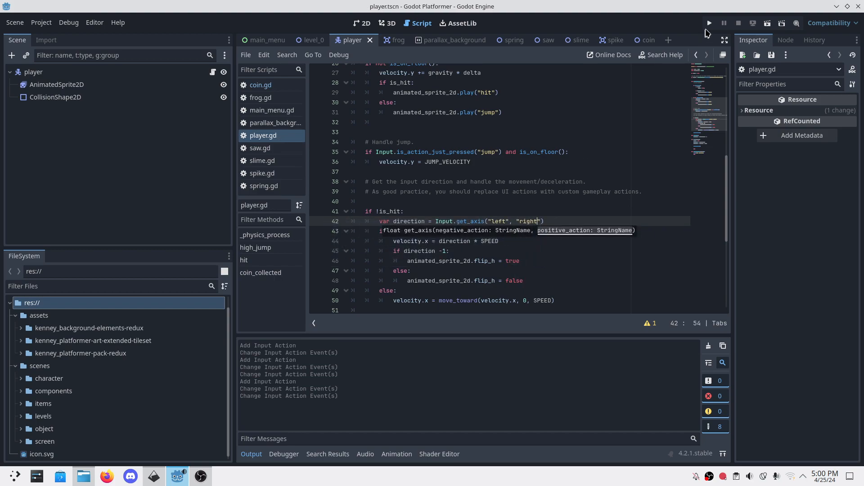
- Run the game to test moving left, moving right and jumping with the custom actions, and return to the script
{"action": "left_click", "coordinate": [710, 24]}
{"action": "left_click", "coordinate": [446, 230]}
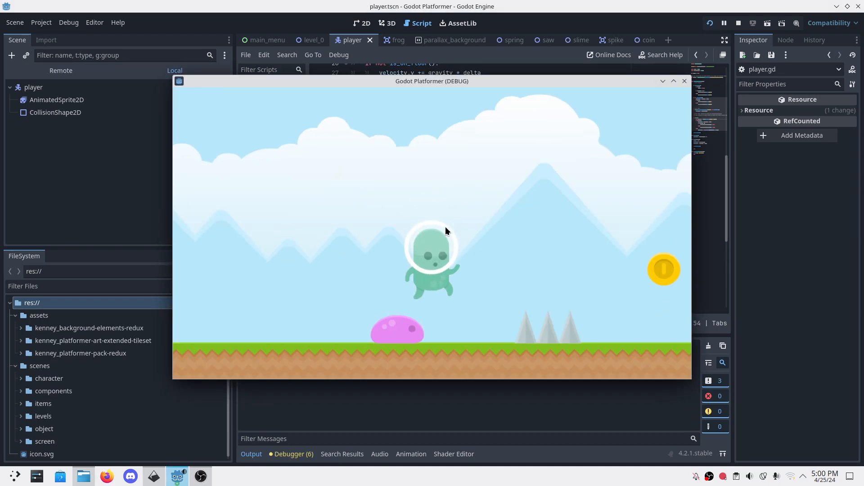
{"action": "key", "text": "Left"}
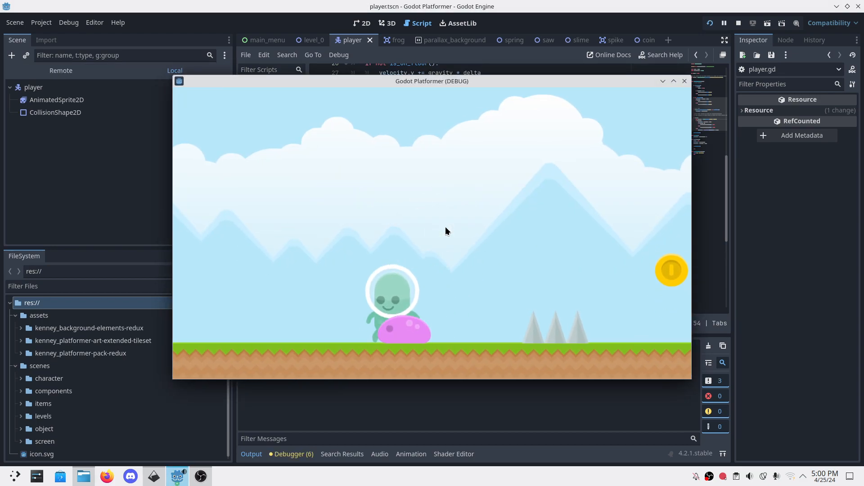
{"action": "key", "text": "Right"}
{"action": "key", "text": "space"}
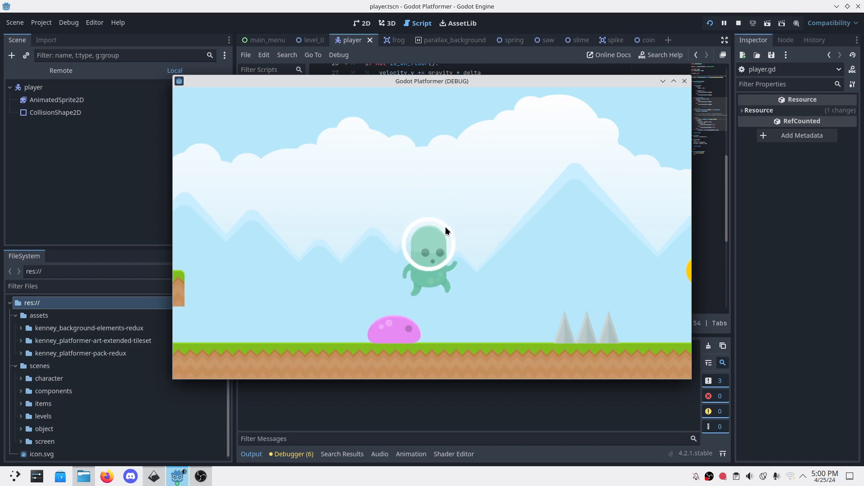
{"action": "key", "text": "Right"}
{"action": "key", "text": "Left"}
{"action": "key", "text": "Left"}
{"action": "key", "text": "Right"}
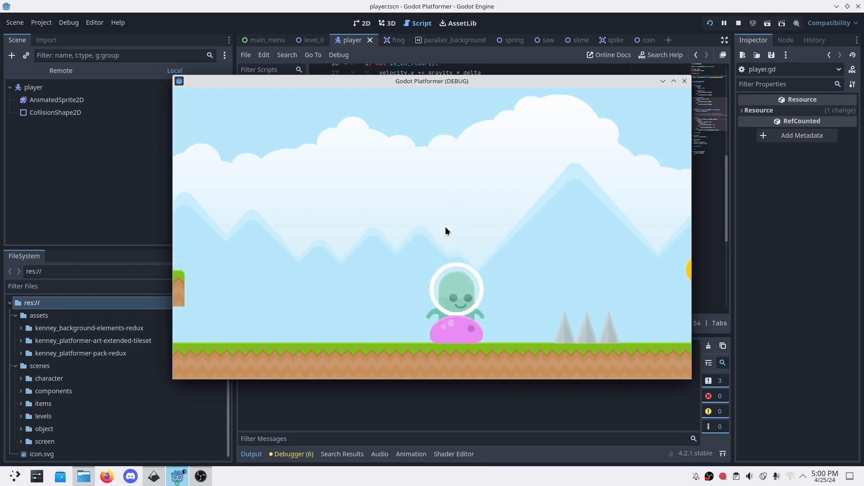
{"action": "key", "text": "Left"}
{"action": "key", "text": "Right"}
{"action": "key", "text": "Left"}
{"action": "key", "text": "Right"}
{"action": "key", "text": "Left"}
{"action": "key", "text": "Right"}
{"action": "key", "text": "Left"}
{"action": "key", "text": "Right"}
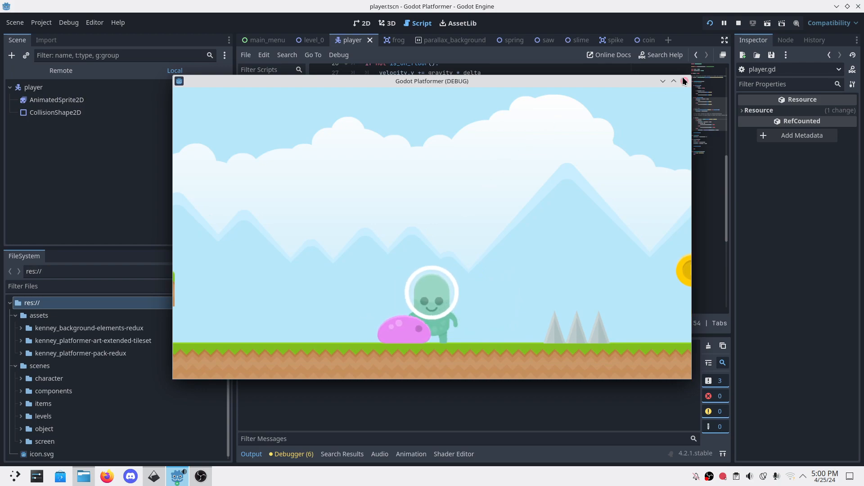
{"action": "left_click", "coordinate": [684, 81]}
{"action": "left_click", "coordinate": [524, 182]}
{"action": "key", "text": "ctrl+s"}
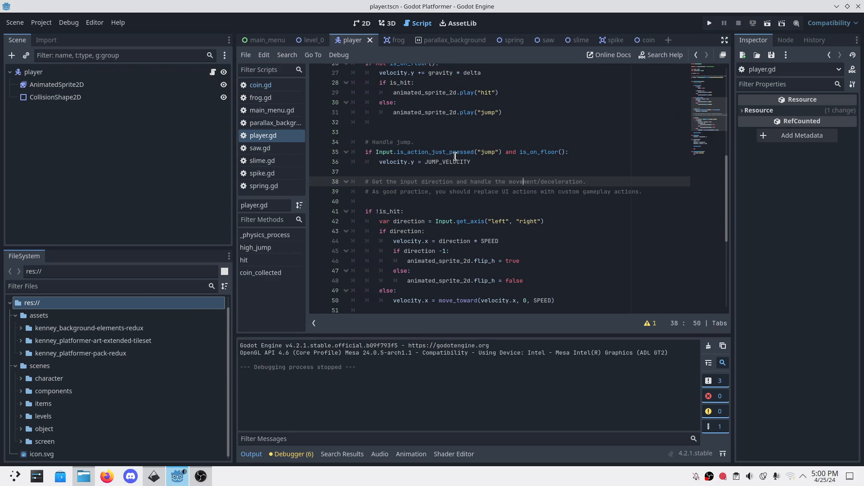
- Switch to the Dolphin file manager and view Sample.png from the kenney_onscreen-controls folder
{"action": "key", "text": "alt+Tab"}
{"action": "key", "text": "alt+Tab"}
{"action": "key", "text": "alt+Tab"}
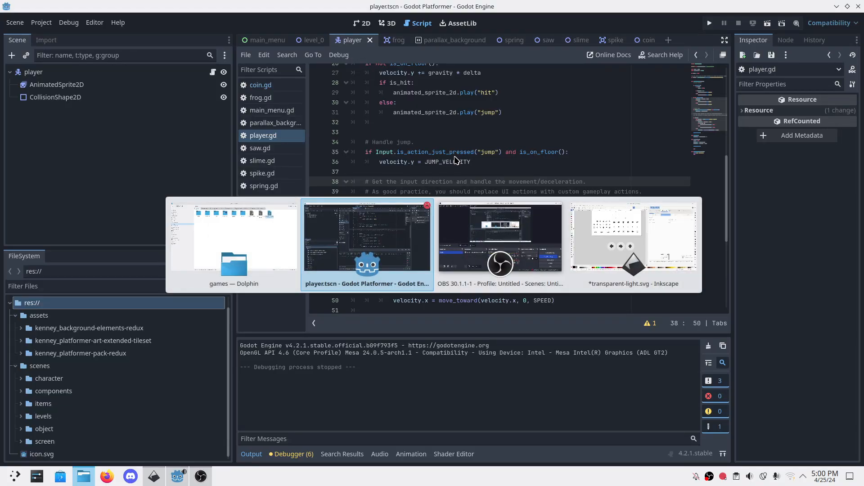
{"action": "key", "text": "Tab"}
{"action": "key", "text": "Tab"}
{"action": "key", "text": "Tab"}
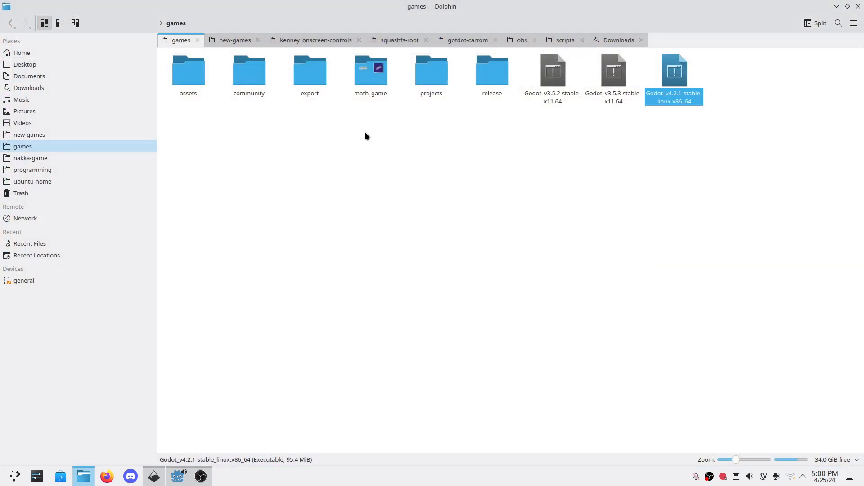
{"action": "left_click", "coordinate": [302, 39]}
{"action": "double_click", "coordinate": [562, 90]}
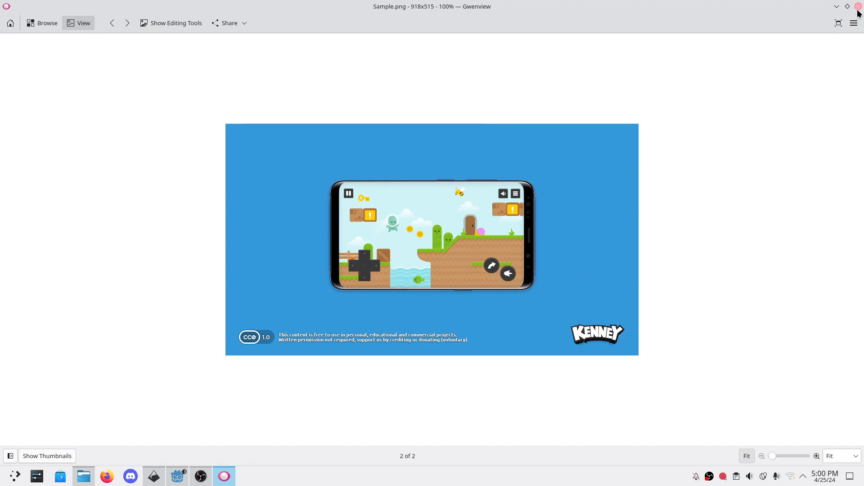
{"action": "left_click", "coordinate": [858, 10]}
{"action": "left_click", "coordinate": [371, 191]}
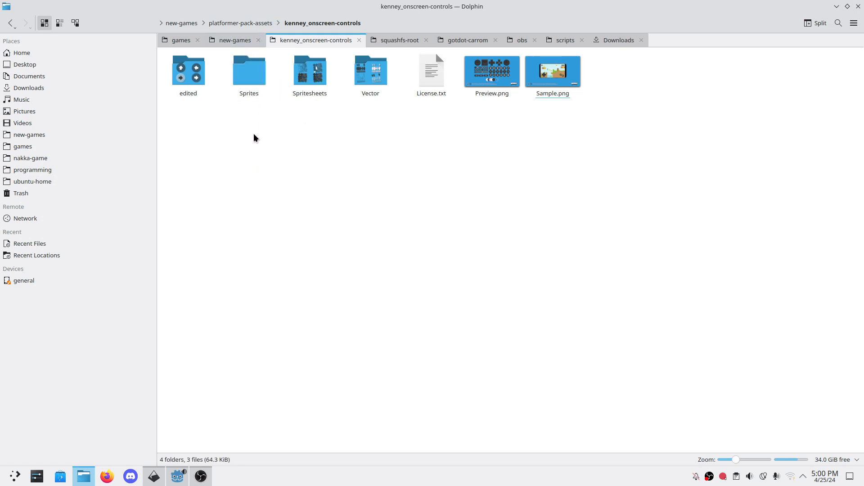
- Open the Vector folder of kenney_onscreen-controls and examine its transparent-light and transparent-dark SVG files
{"action": "key", "text": "alt+Tab"}
{"action": "key", "text": "alt+Tab"}
{"action": "left_click", "coordinate": [365, 92]}
{"action": "double_click", "coordinate": [365, 91]}
{"action": "left_click", "coordinate": [568, 151]}
{"action": "left_click", "coordinate": [441, 143]}
{"action": "left_click", "coordinate": [424, 263]}
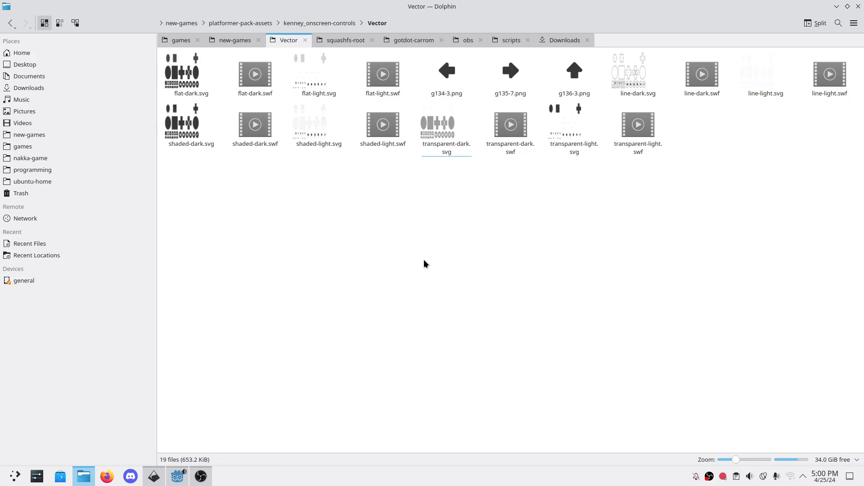
- Switch to Inkscape, examine the three circular arrow buttons below the page of transparent-light.svg, and return to Dolphin
{"action": "key", "text": "alt+Tab"}
{"action": "key", "text": "alt+Tab"}
{"action": "key", "text": "alt+Tab"}
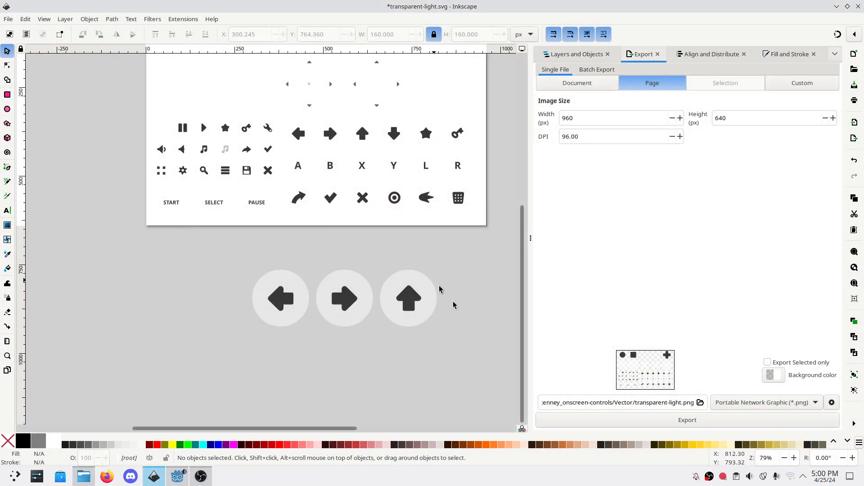
{"action": "left_click_drag", "start_coordinate": [467, 347], "coordinate": [233, 263]}
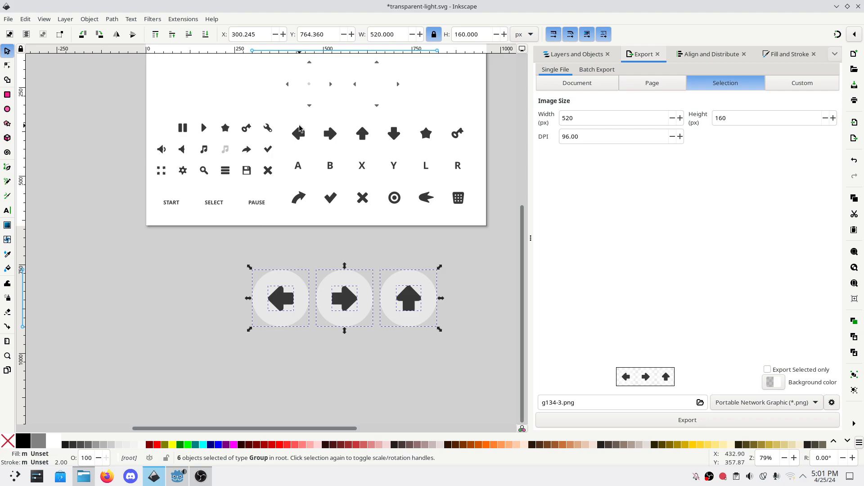
{"action": "left_click", "coordinate": [449, 348]}
{"action": "left_click_drag", "start_coordinate": [450, 345], "coordinate": [239, 264]}
{"action": "left_click", "coordinate": [239, 263]}
{"action": "key", "text": "alt+Tab"}
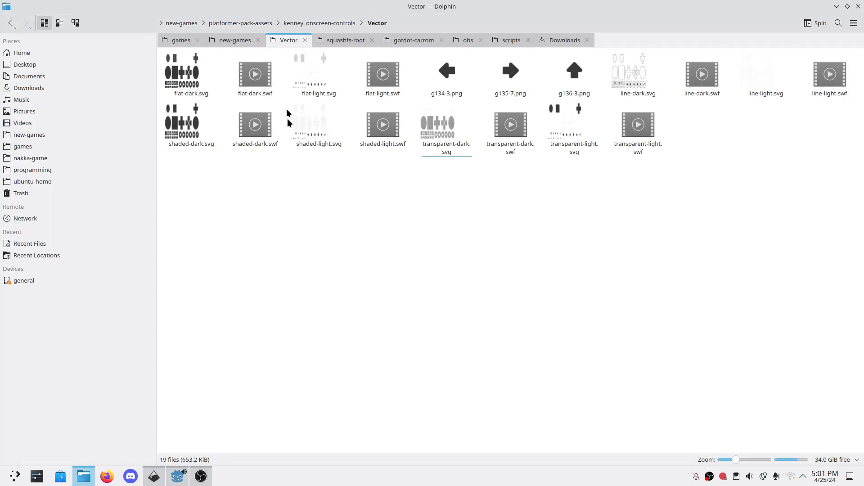
{"action": "key", "text": "alt+Tab"}
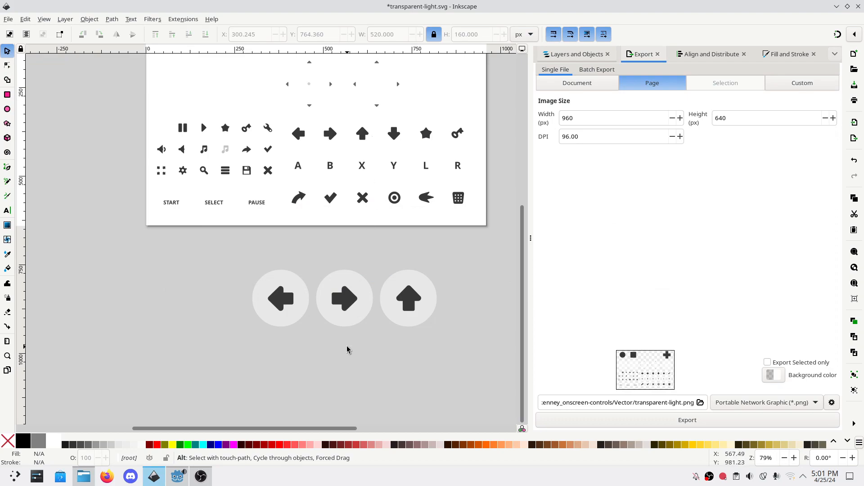
{"action": "key", "text": "alt+Tab"}
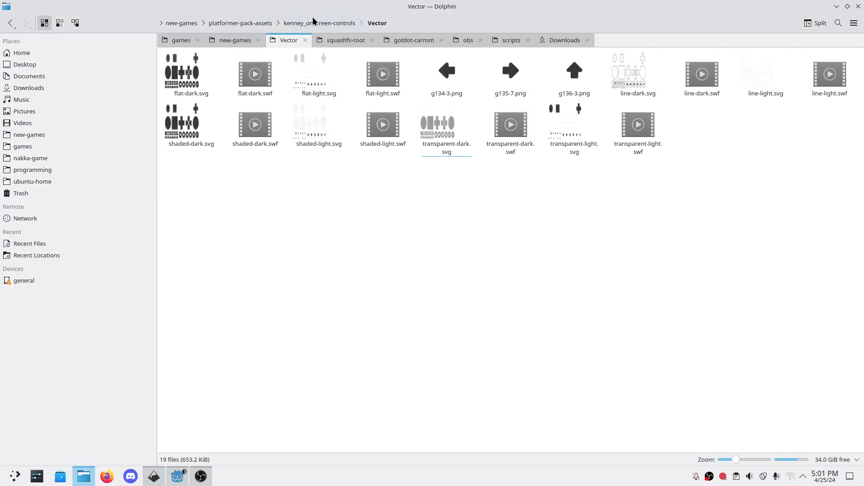
- Copy the name of the kenney_onscreen-controls folder in platformer-pack-assets
{"action": "left_click", "coordinate": [315, 23]}
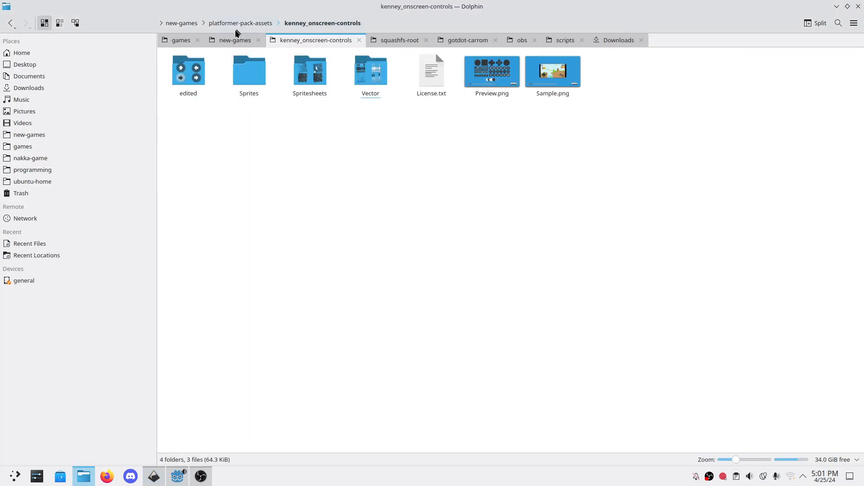
{"action": "left_click", "coordinate": [245, 25]}
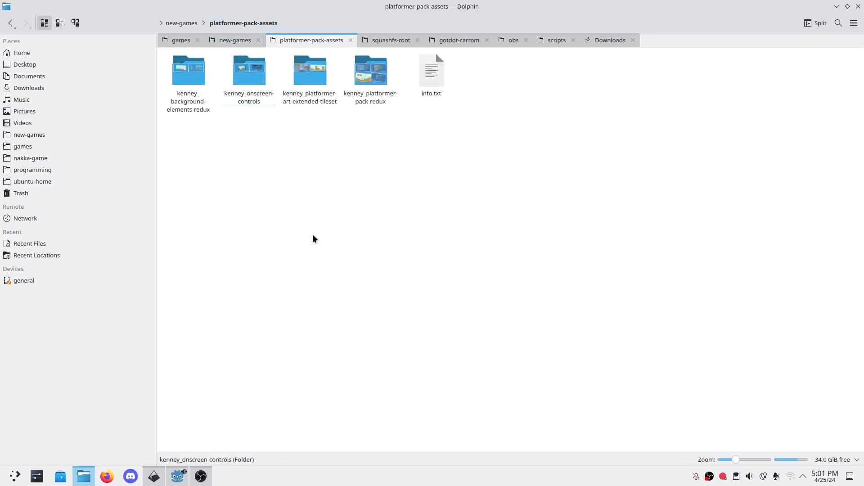
{"action": "right_click", "coordinate": [250, 92]}
{"action": "left_click", "coordinate": [288, 223]}
{"action": "key", "text": "ctrl+c"}
{"action": "key", "text": "Escape"}
- Create a folder named kenney_onscreen-controls inside the assets folder of the godot-platformer project
{"action": "left_click", "coordinate": [233, 40]}
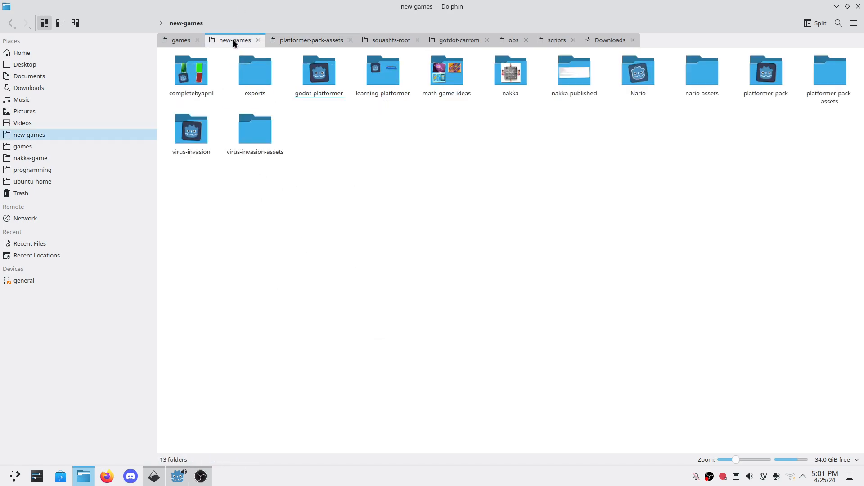
{"action": "left_click", "coordinate": [321, 78]}
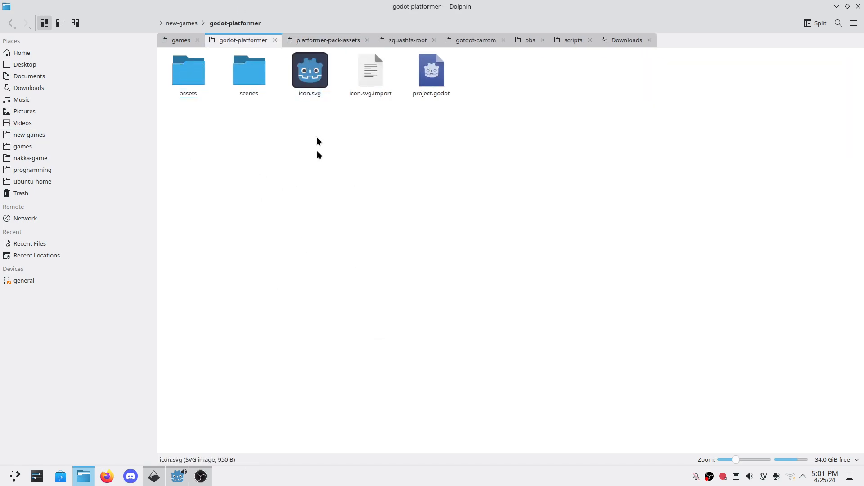
{"action": "left_click", "coordinate": [198, 82]}
{"action": "right_click", "coordinate": [242, 215]}
{"action": "mouse_move", "coordinate": [263, 221]}
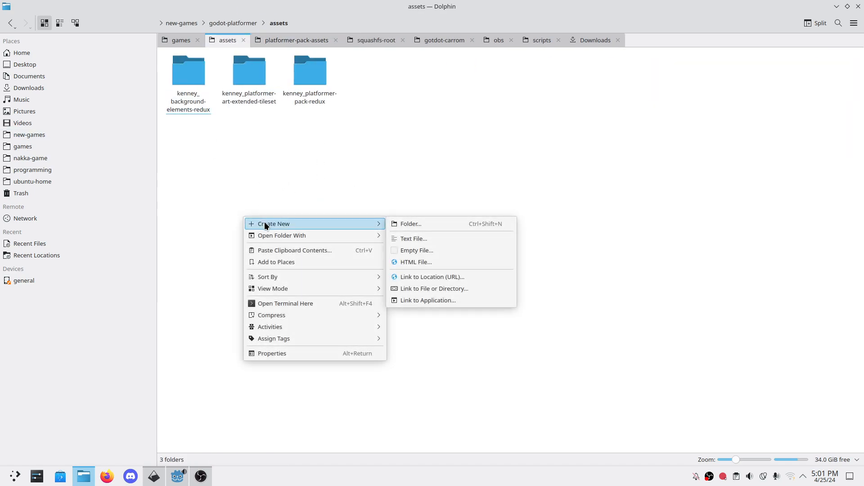
{"action": "left_click", "coordinate": [420, 224]}
{"action": "key", "text": "ctrl+v"}
{"action": "key", "text": "Return"}
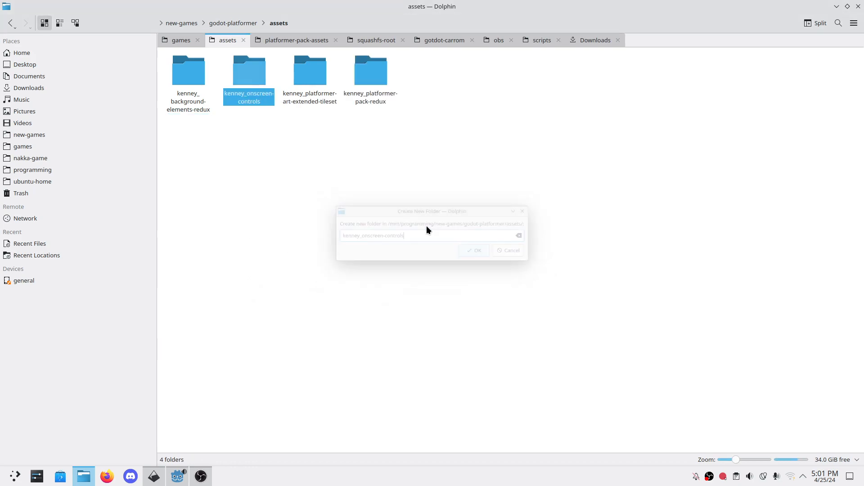
- Copy the edited folder from platformer-pack-assets/kenney_onscreen-controls into the project's new assets/kenney_onscreen-controls folder
{"action": "left_click", "coordinate": [295, 40]}
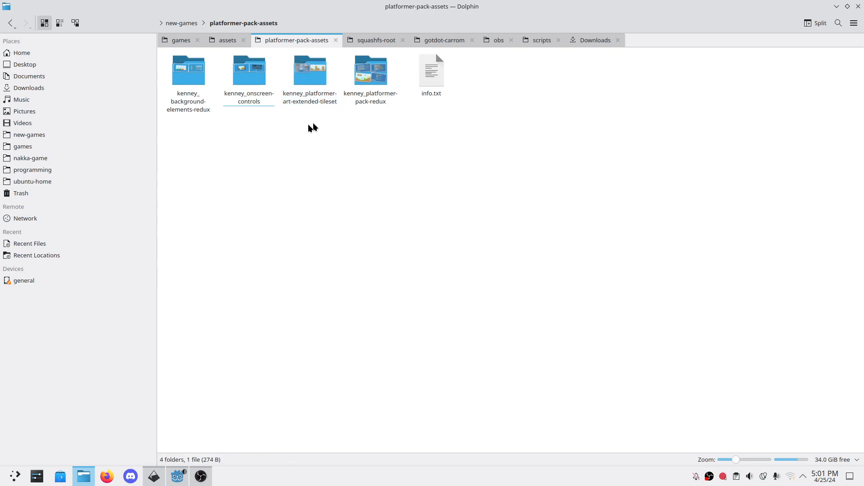
{"action": "left_click", "coordinate": [242, 76]}
{"action": "left_click", "coordinate": [188, 72]}
{"action": "left_click", "coordinate": [246, 26]}
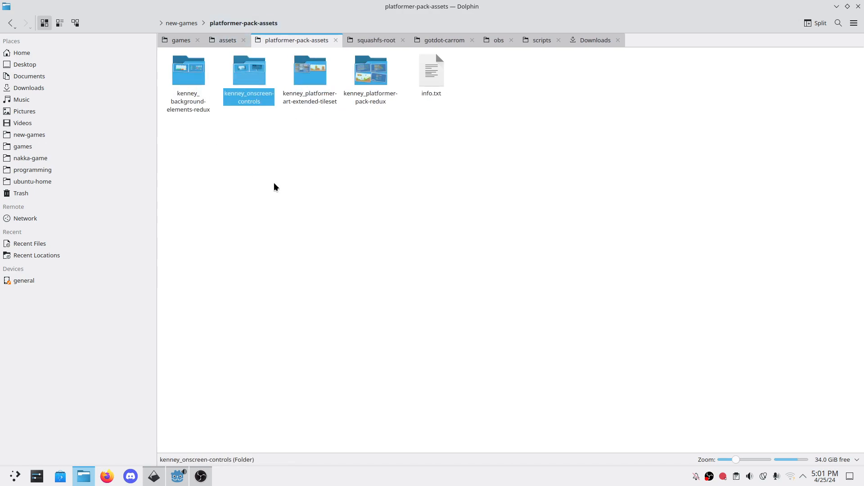
{"action": "left_click", "coordinate": [222, 38]}
{"action": "left_click", "coordinate": [258, 75]}
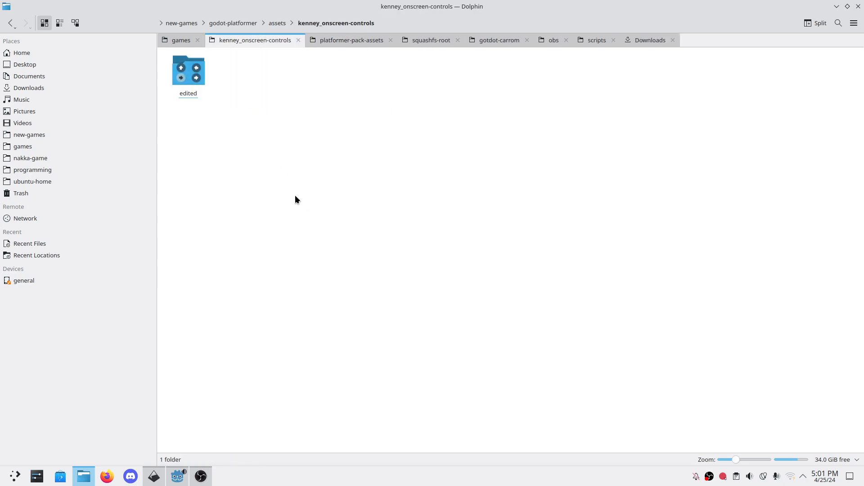
- Switch to Godot, open the level_0 scene and slightly widen its Scene dock
{"action": "left_click", "coordinate": [177, 477]}
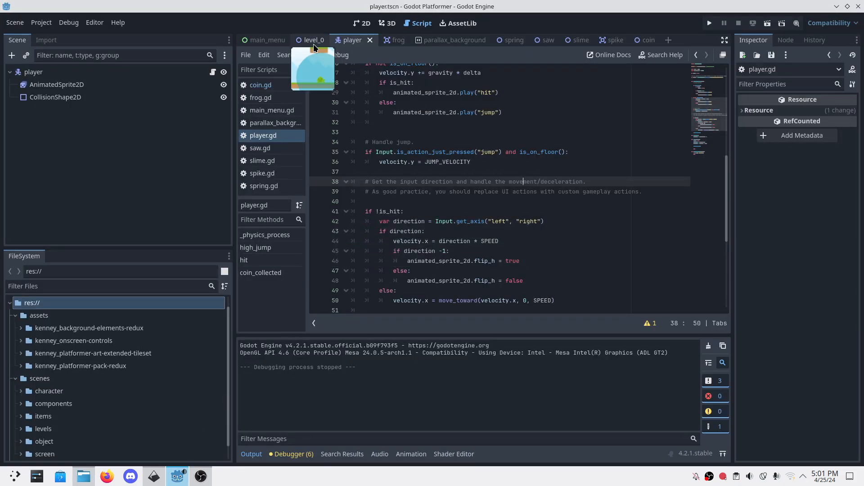
{"action": "left_click", "coordinate": [302, 40]}
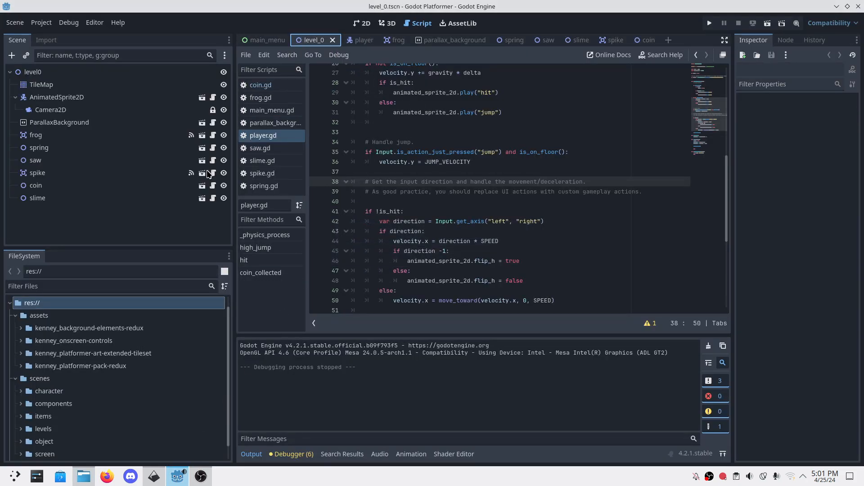
{"action": "left_click_drag", "start_coordinate": [230, 178], "coordinate": [260, 179]}
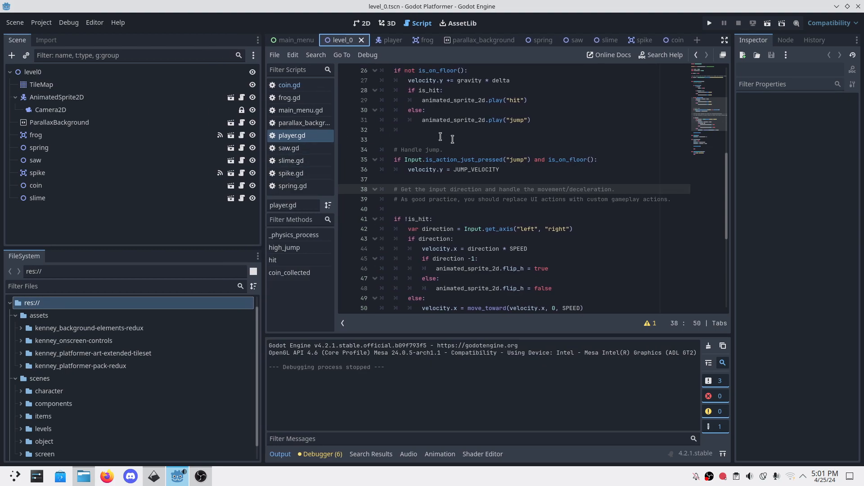
- Show level_0 in the 2D view and add a CanvasLayer node under the level0 root
{"action": "left_click", "coordinate": [364, 24]}
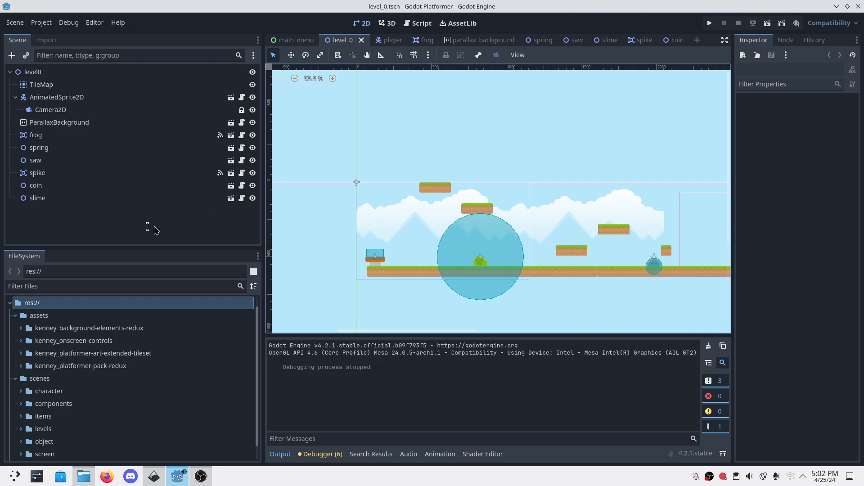
{"action": "left_click", "coordinate": [12, 54]}
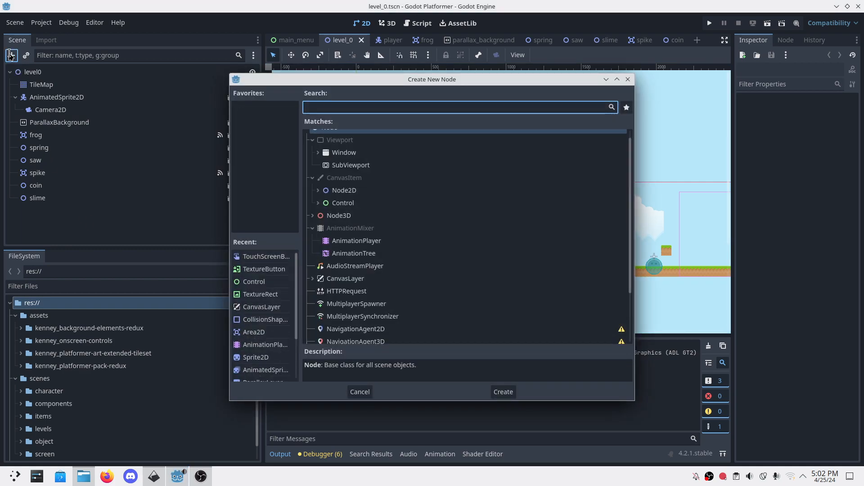
{"action": "type", "text": "Canva"}
{"action": "key", "text": "Down"}
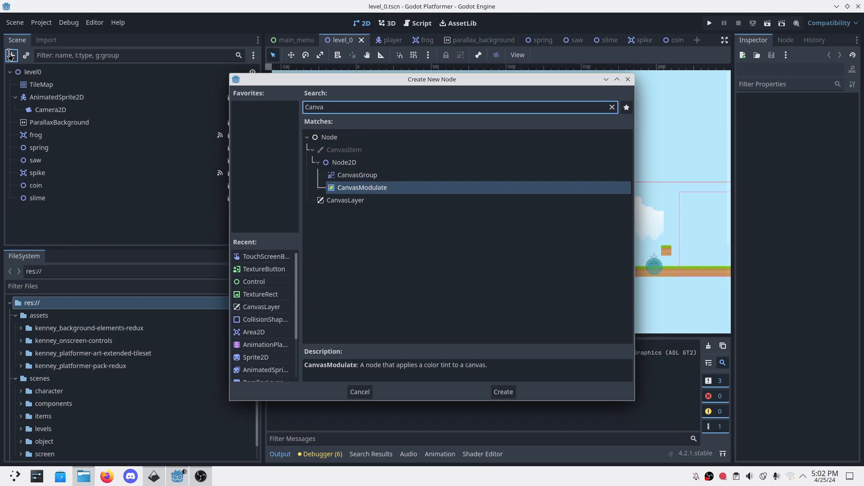
{"action": "key", "text": "Down"}
{"action": "key", "text": "Return"}
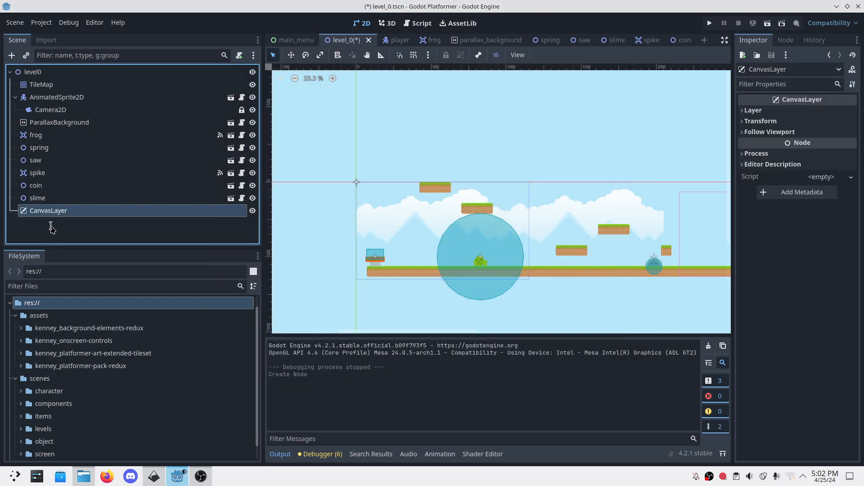
{"action": "left_click", "coordinate": [74, 223]}
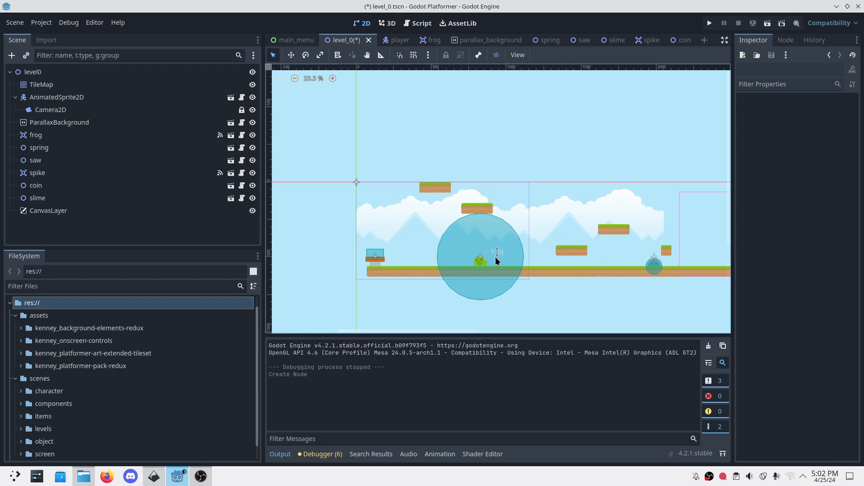
- Add a TouchScreenButton node as a child of the CanvasLayer
{"action": "left_click", "coordinate": [84, 211]}
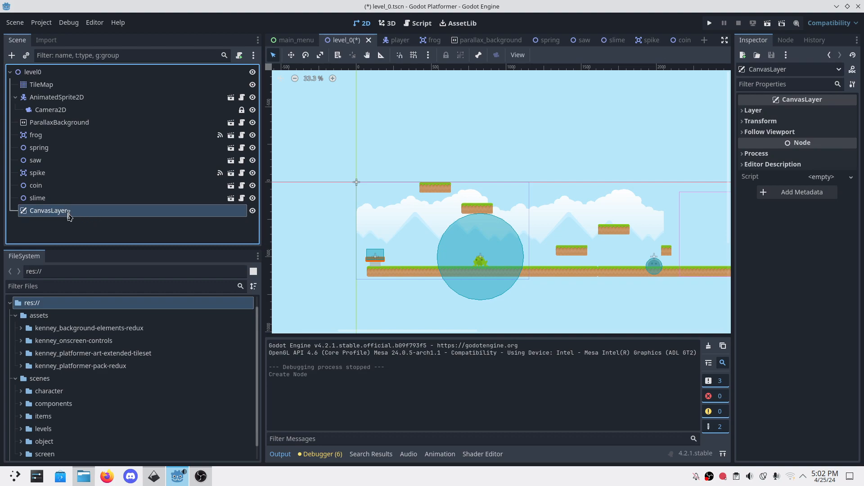
{"action": "right_click", "coordinate": [63, 212]}
{"action": "left_click", "coordinate": [86, 197]}
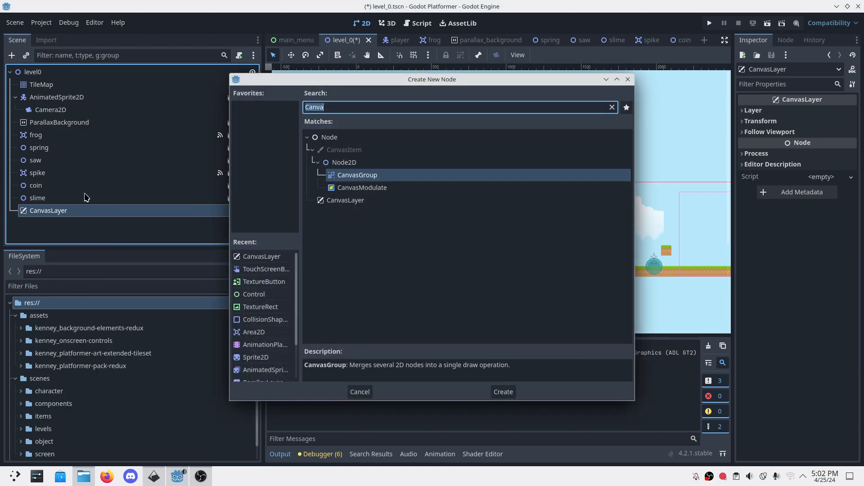
{"action": "type", "text": "Touch"}
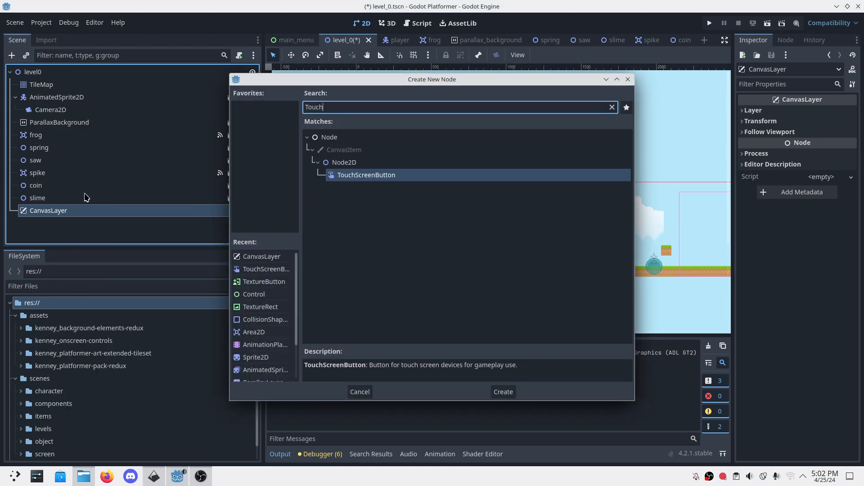
{"action": "key", "text": "Return"}
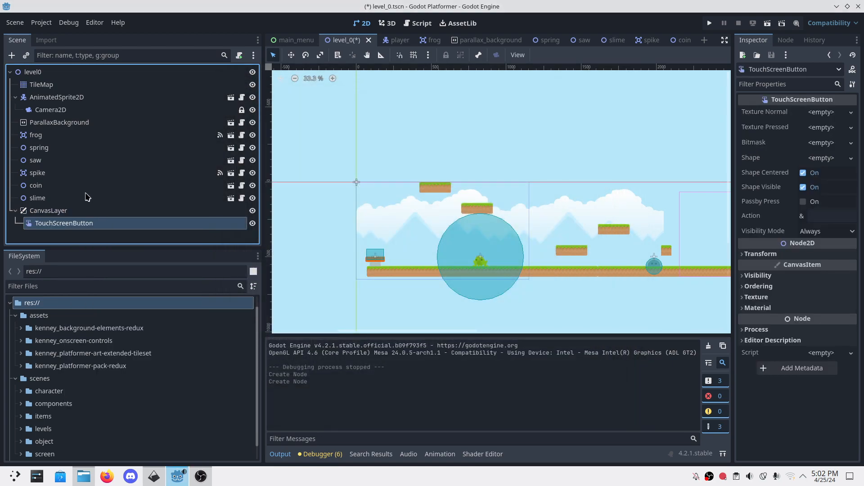
- Rename the new touch button node as TouchScreenJump
{"action": "double_click", "coordinate": [81, 223]}
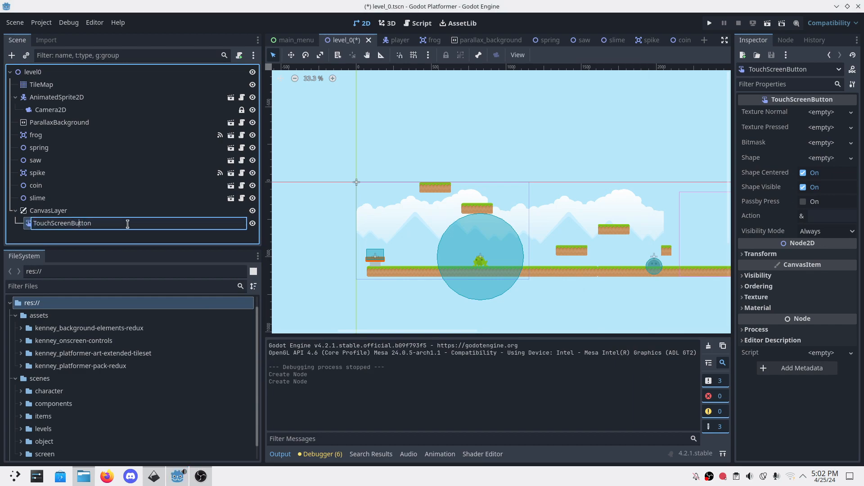
{"action": "key", "text": "shift+End"}
{"action": "key", "text": "Right"}
{"action": "key", "text": "shift+End"}
{"action": "key", "text": "BackSpace"}
{"action": "key", "text": "Return"}
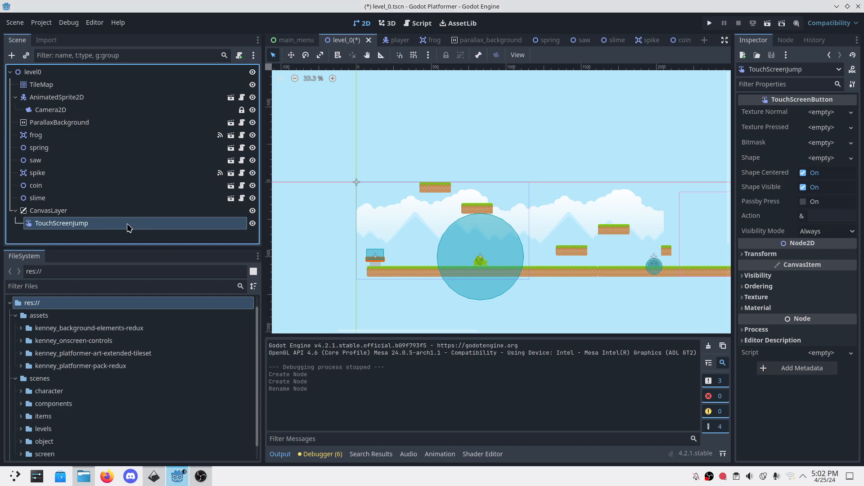
{"action": "double_click", "coordinate": [84, 225]}
{"action": "type", "text": "d"}
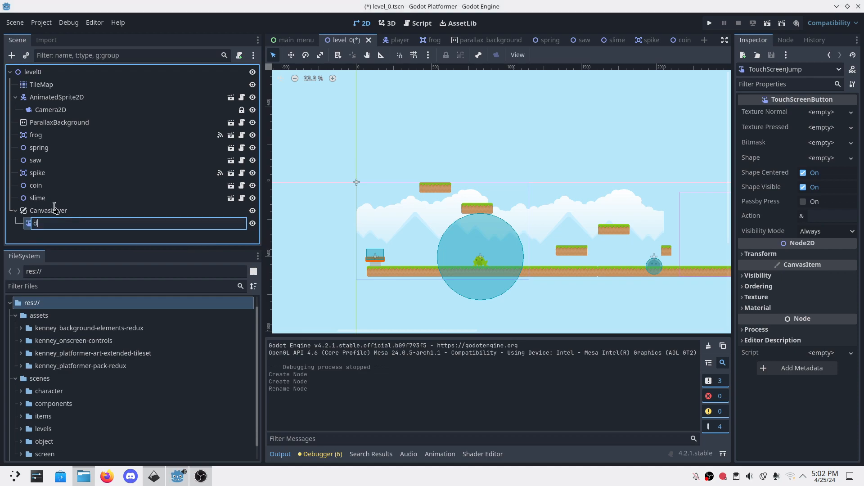
{"action": "key", "text": "Escape"}
{"action": "left_click", "coordinate": [123, 237]}
- Duplicate the TouchScreenJump node twice within the CanvasLayer
{"action": "left_click", "coordinate": [99, 224]}
{"action": "key", "text": "ctrl+d"}
{"action": "key", "text": "ctrl+d"}
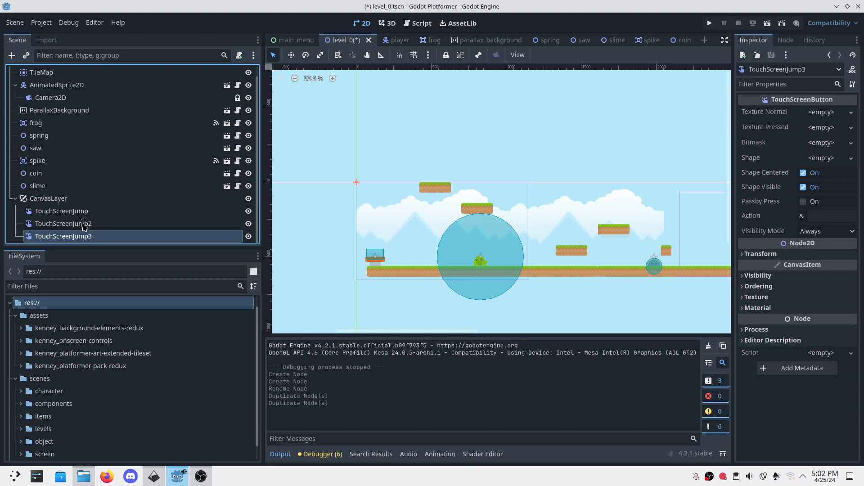
- Rename the first copy of the jump button node as TouchScreenLeft
{"action": "double_click", "coordinate": [83, 224]}
{"action": "left_click", "coordinate": [99, 223]}
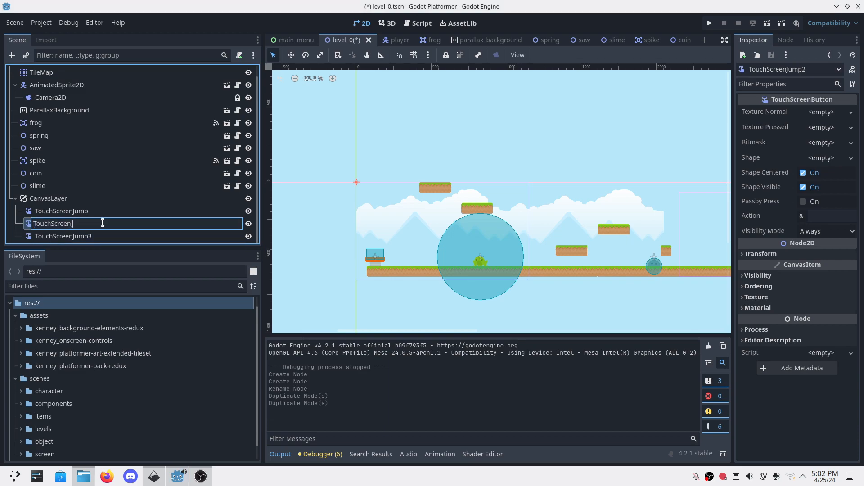
{"action": "type", "text": "Left"}
{"action": "key", "text": "Return"}
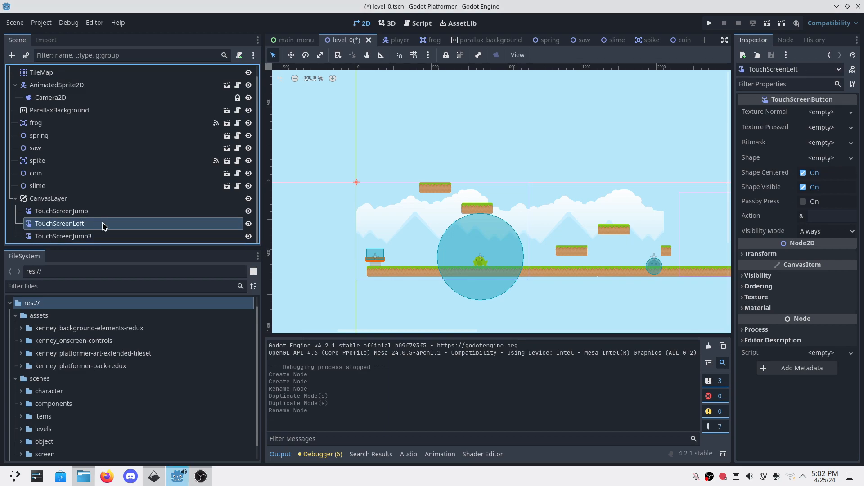
- Rename the second copy of the jump button node as TouchScreenRight
{"action": "double_click", "coordinate": [109, 236]}
{"action": "left_click", "coordinate": [110, 236]}
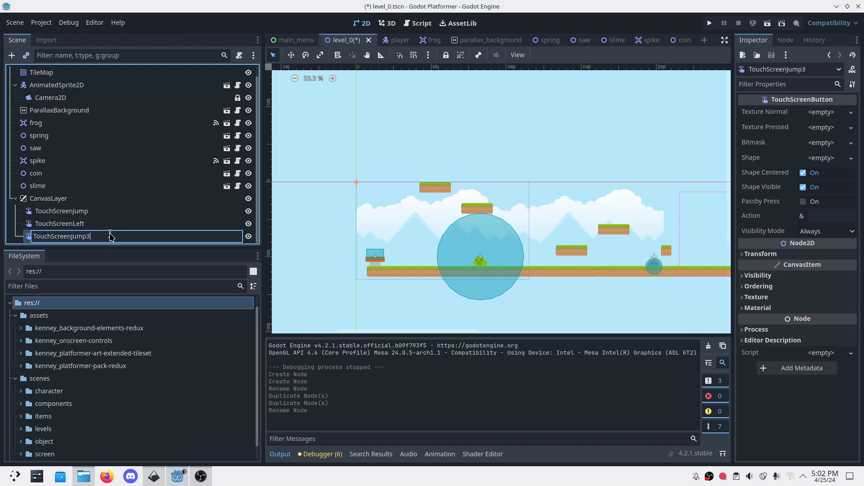
{"action": "key", "text": "shift+End"}
{"action": "type", "text": "Ri"}
{"action": "key", "text": "Return"}
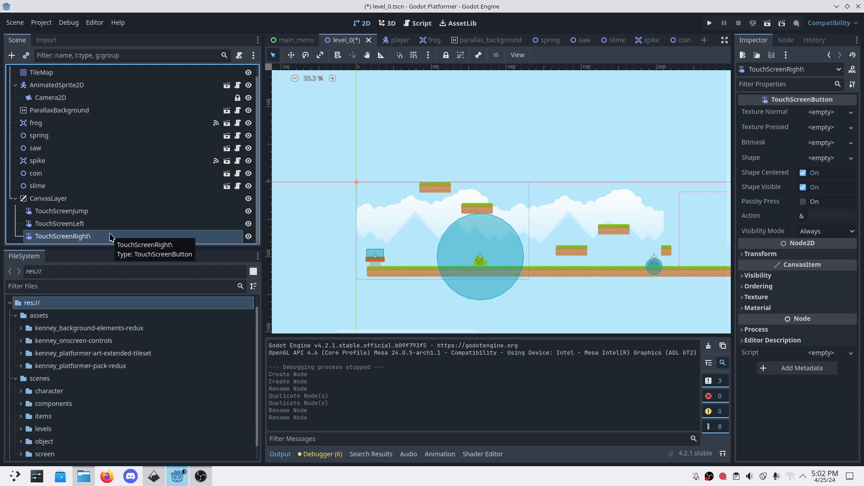
{"action": "double_click", "coordinate": [111, 237]}
{"action": "left_click", "coordinate": [110, 234]}
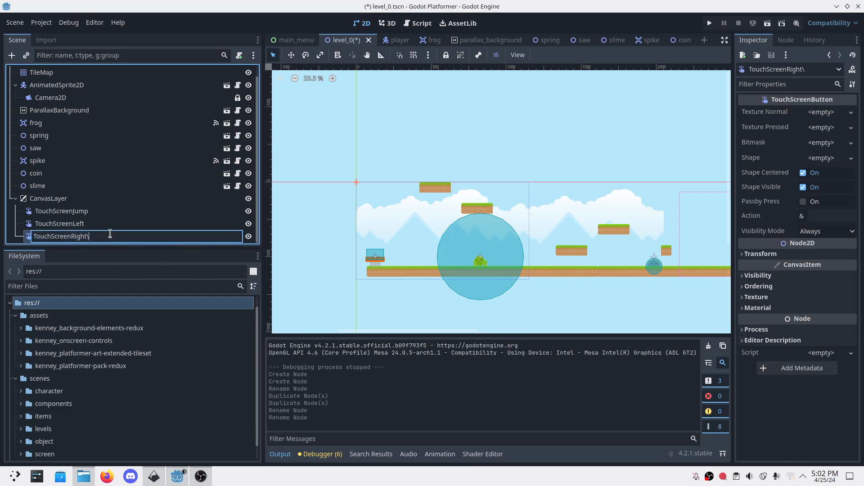
{"action": "key", "text": "BackSpace"}
{"action": "key", "text": "Return"}
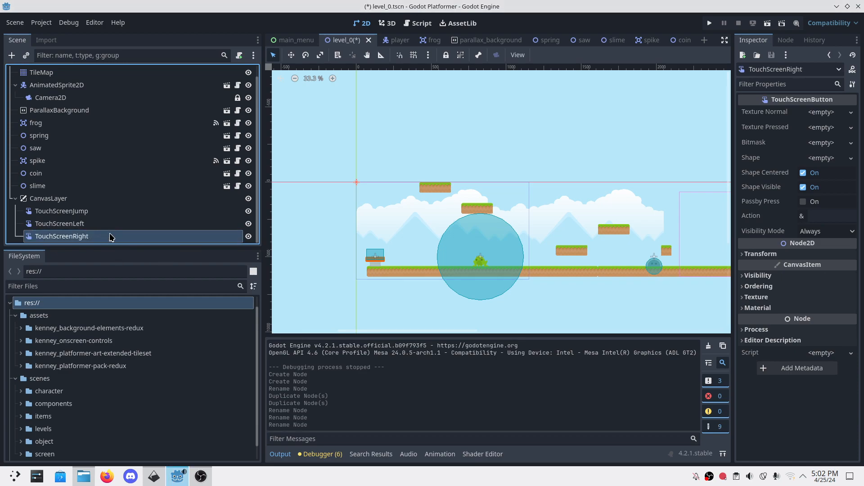
- Give TouchScreenJump g136-3.png as normal texture and g114-3.png as pressed texture from kenney_onscreen-controls/edited, and save the scene
{"action": "left_click", "coordinate": [87, 211]}
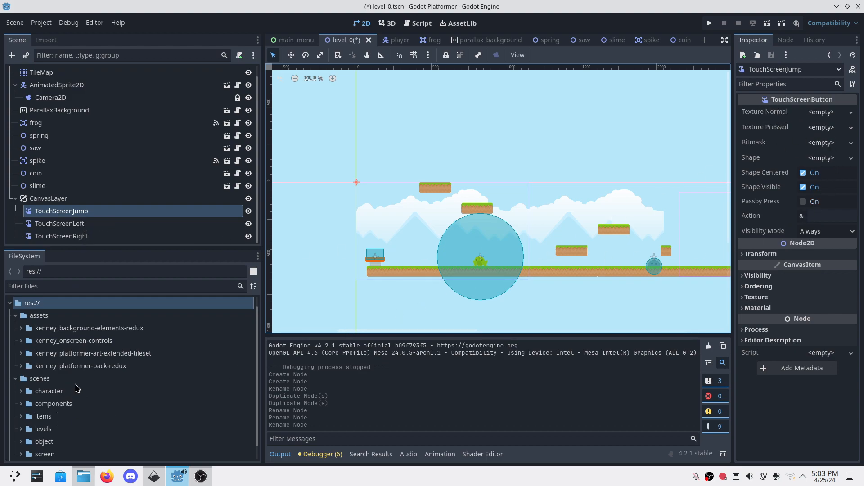
{"action": "left_click", "coordinate": [21, 341]}
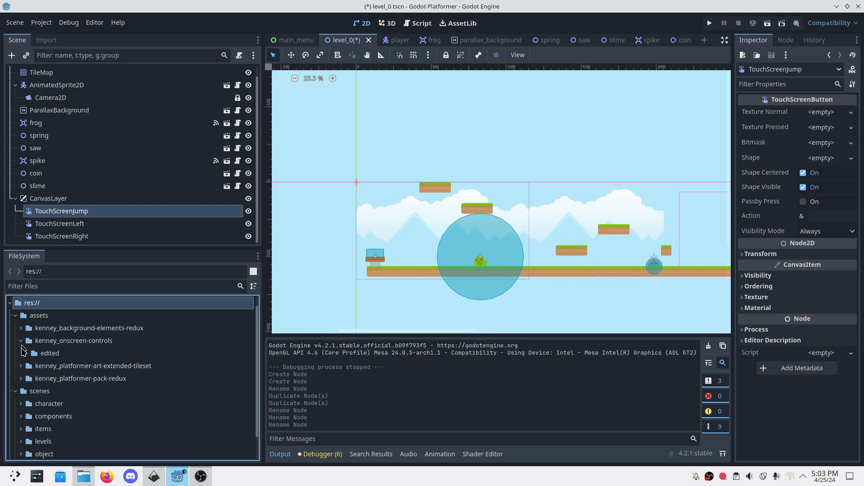
{"action": "left_click", "coordinate": [26, 355]}
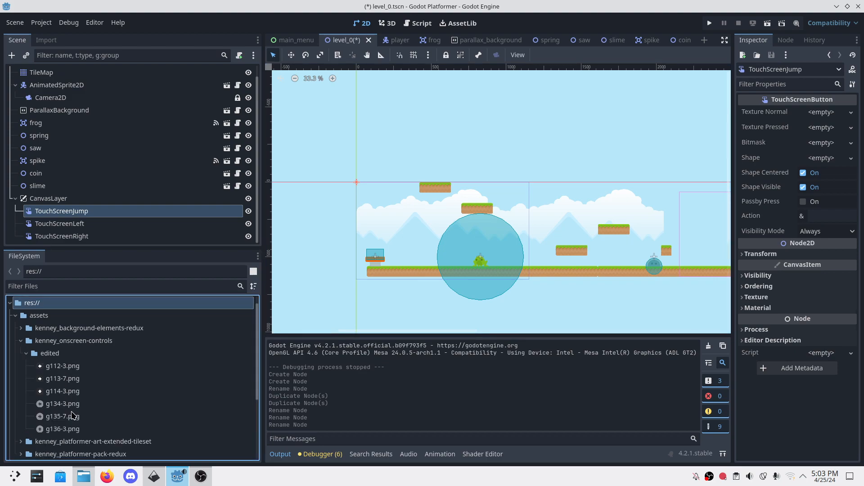
{"action": "left_click", "coordinate": [66, 393]}
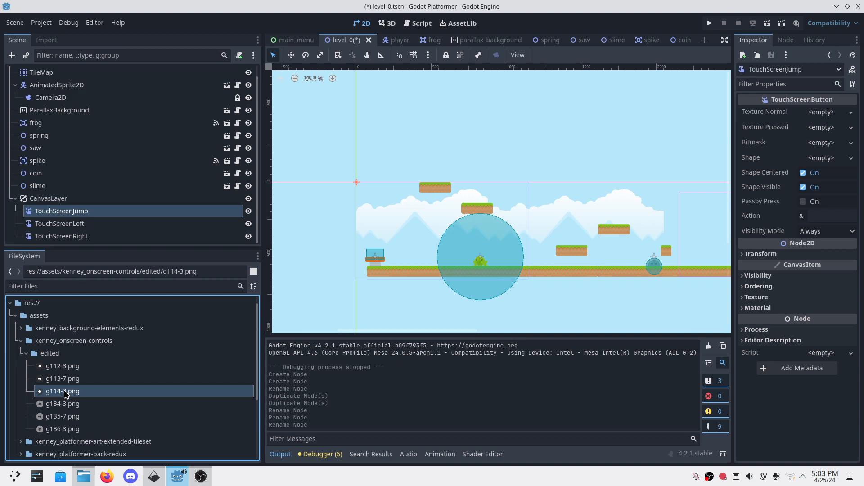
{"action": "left_click", "coordinate": [73, 429]}
{"action": "left_click_drag", "start_coordinate": [70, 432], "coordinate": [822, 114]}
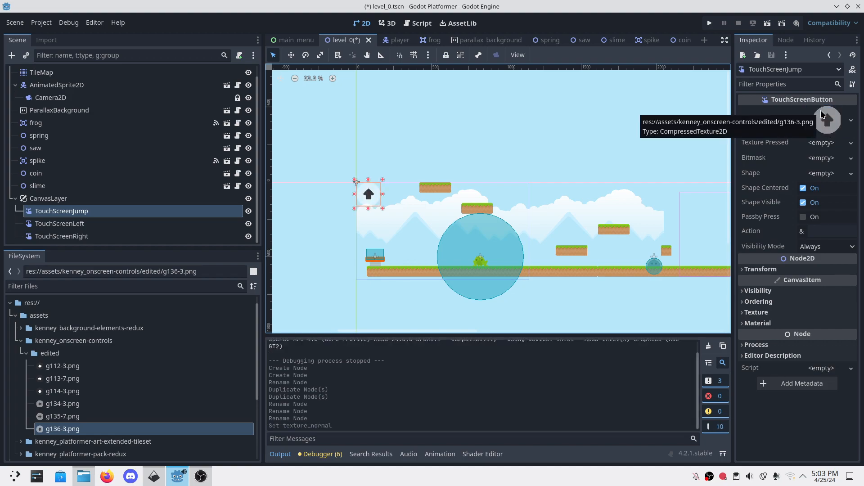
{"action": "left_click_drag", "start_coordinate": [73, 397], "coordinate": [826, 147]}
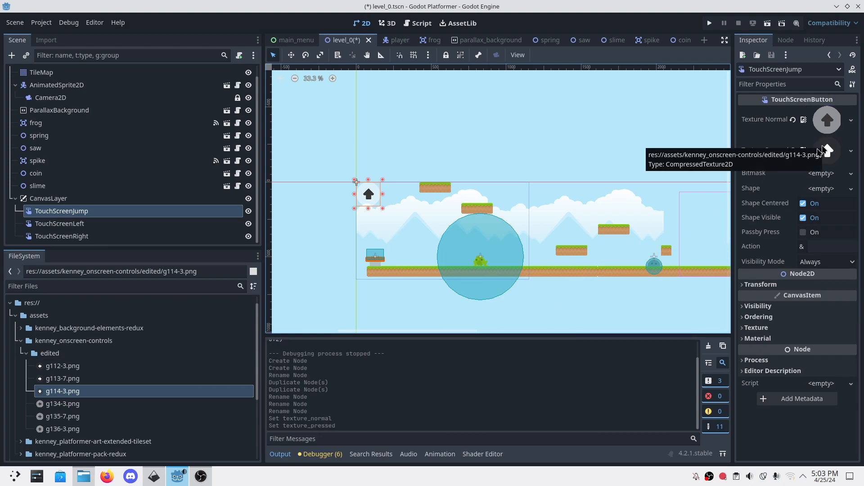
{"action": "key", "text": "ctrl+s"}
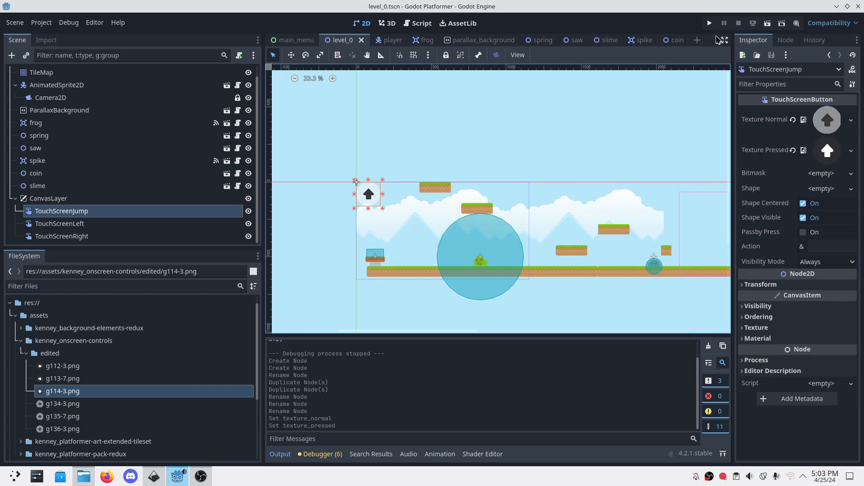
- Run the project, start Level 0 to check the on-screen jump button, and close the game window
{"action": "left_click", "coordinate": [710, 24]}
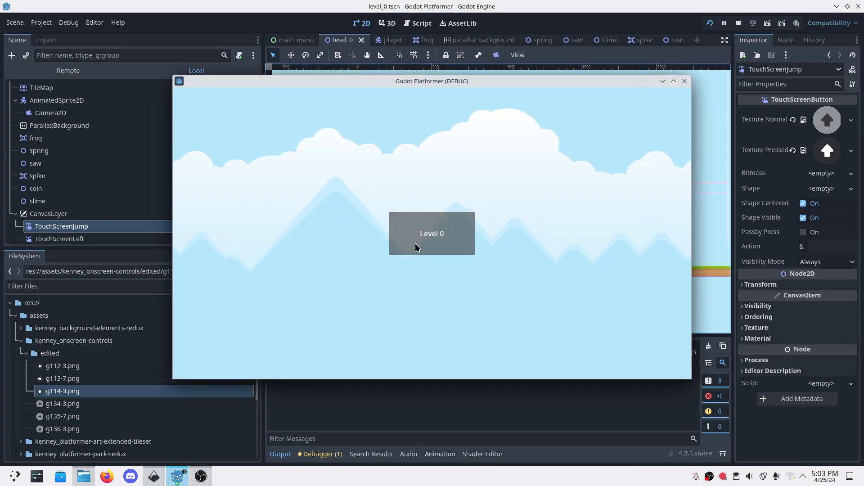
{"action": "left_click", "coordinate": [416, 242]}
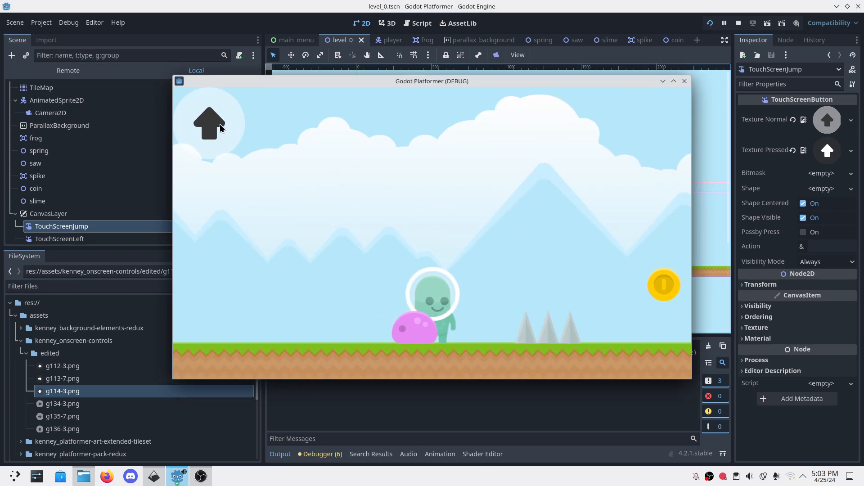
{"action": "left_click_drag", "start_coordinate": [319, 81], "coordinate": [391, 97]}
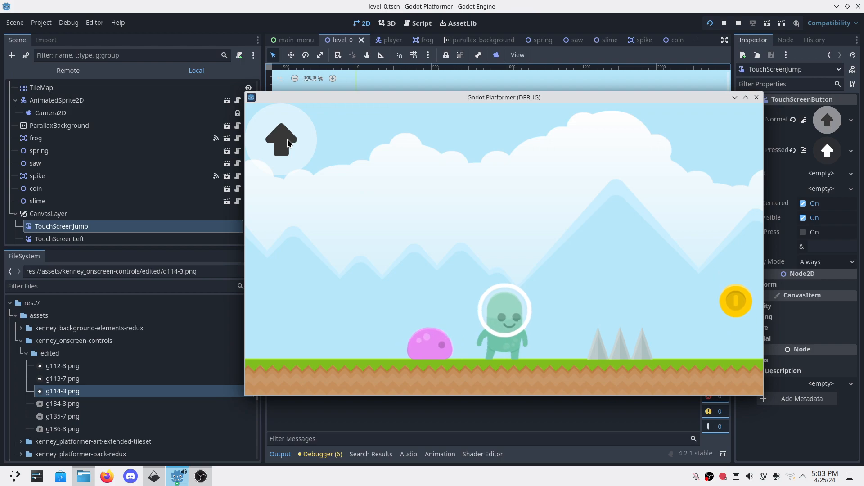
{"action": "left_click", "coordinate": [756, 97]}
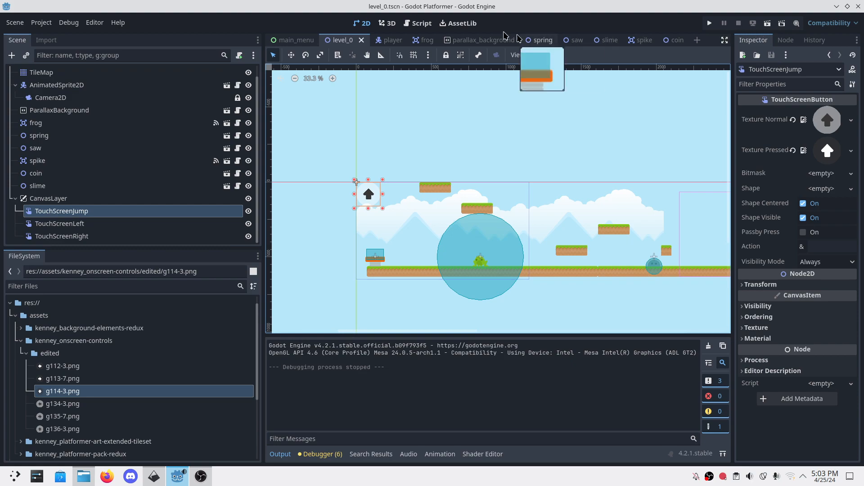
- Add an Android export preset and enable the ETC2/ASTC texture import it requires
{"action": "left_click", "coordinate": [45, 25]}
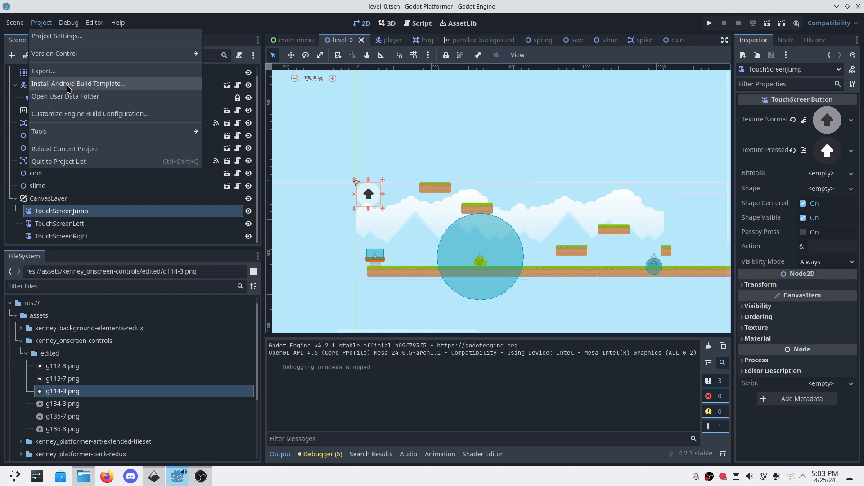
{"action": "left_click", "coordinate": [46, 72]}
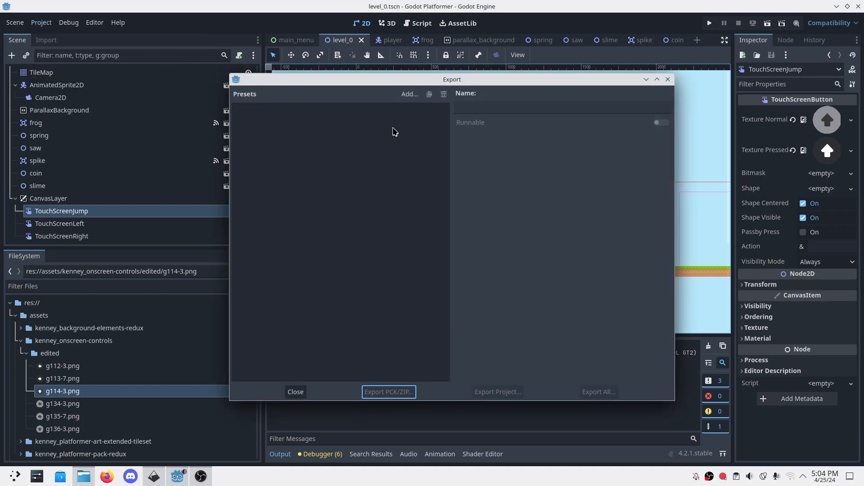
{"action": "left_click", "coordinate": [407, 96]}
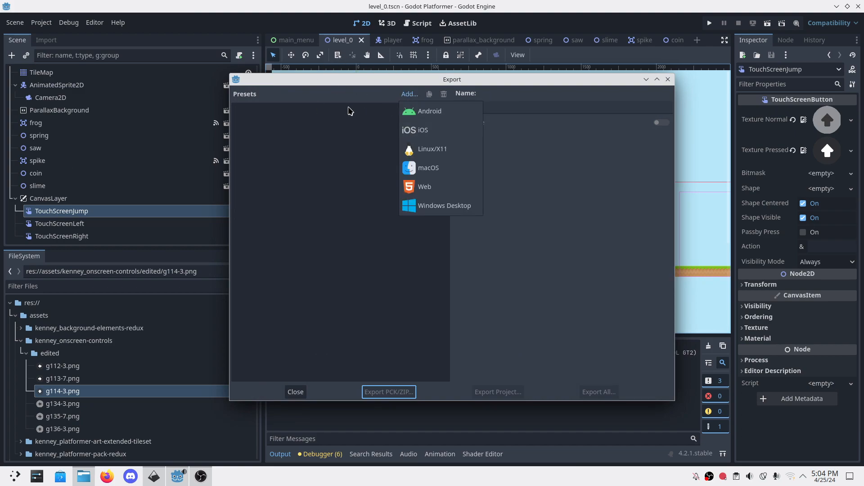
{"action": "left_click", "coordinate": [423, 111]}
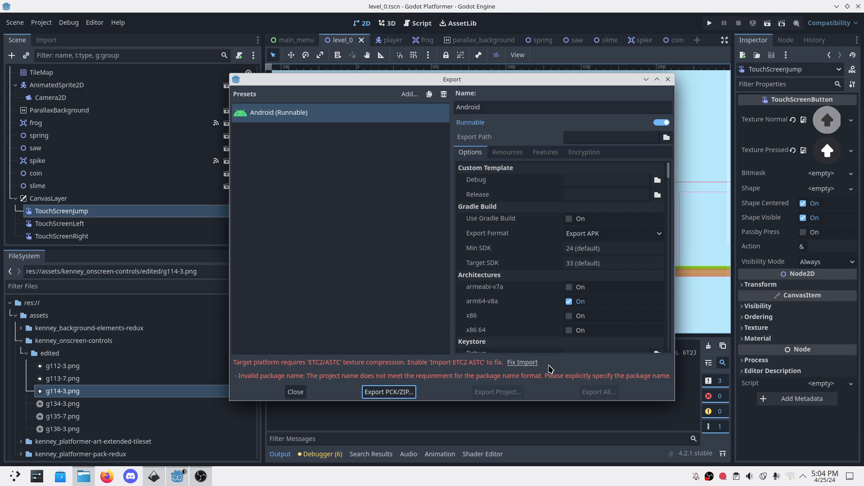
{"action": "left_click", "coordinate": [521, 363]}
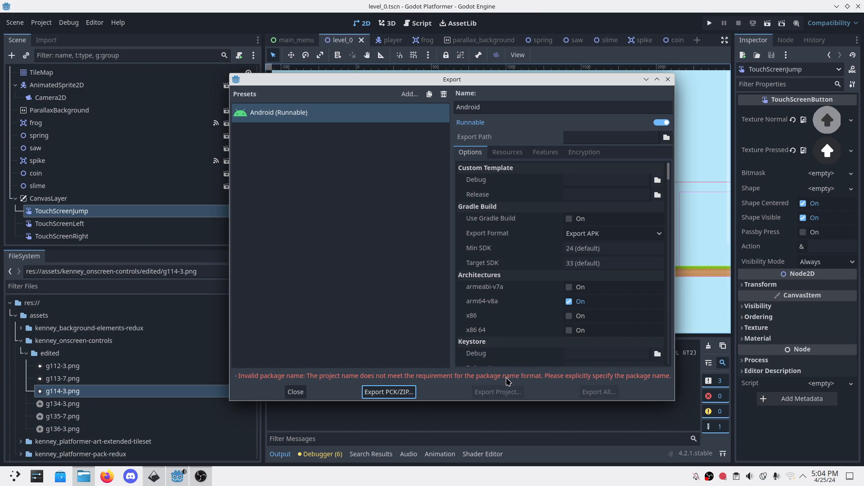
- Set the Android preset's unique package name to com.example.godotplatformer, enable the armeabi-v7a architecture, and close the export settings
{"action": "scroll", "coordinate": [565, 288], "scroll_direction": "down", "scroll_amount": 6}
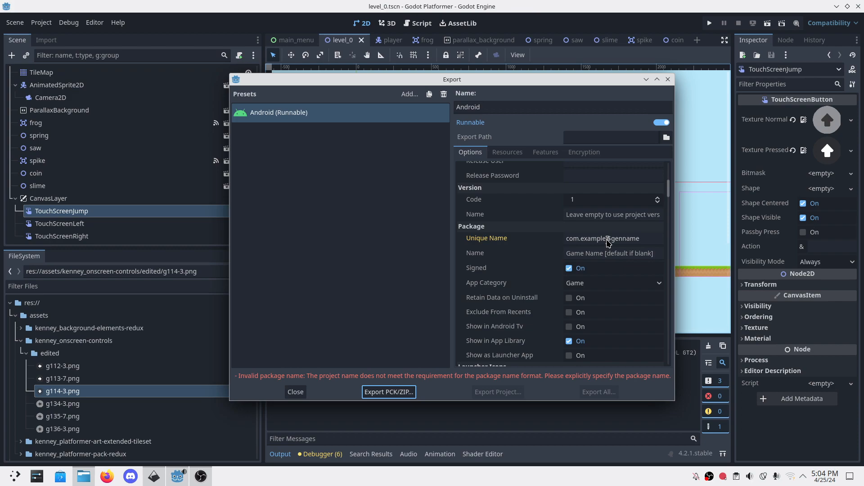
{"action": "left_click_drag", "start_coordinate": [608, 238], "coordinate": [695, 238]}
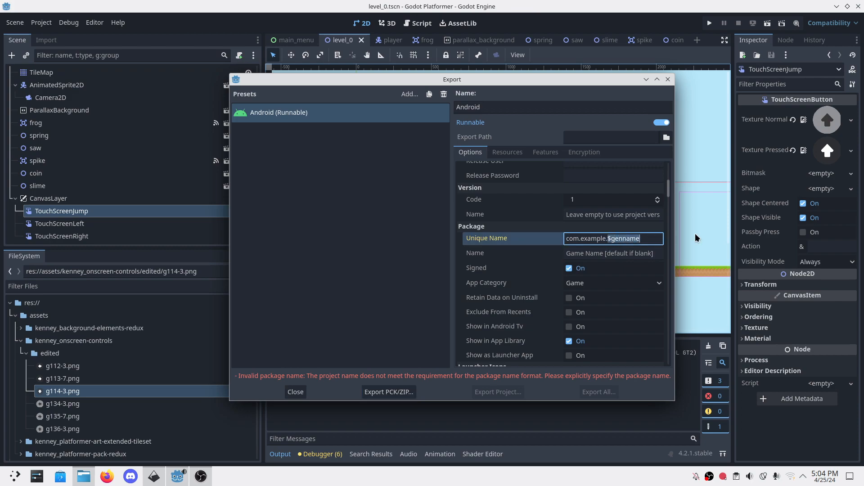
{"action": "type", "text": "godotplatformer"}
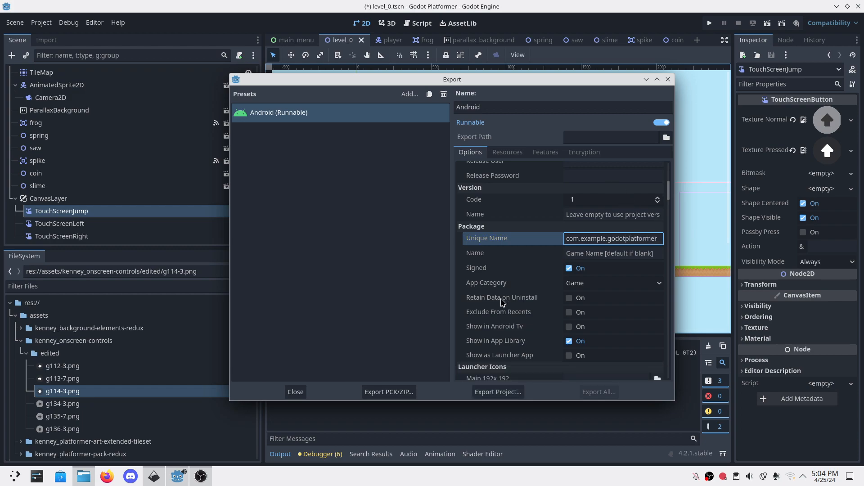
{"action": "scroll", "coordinate": [500, 300], "scroll_direction": "up", "scroll_amount": 5}
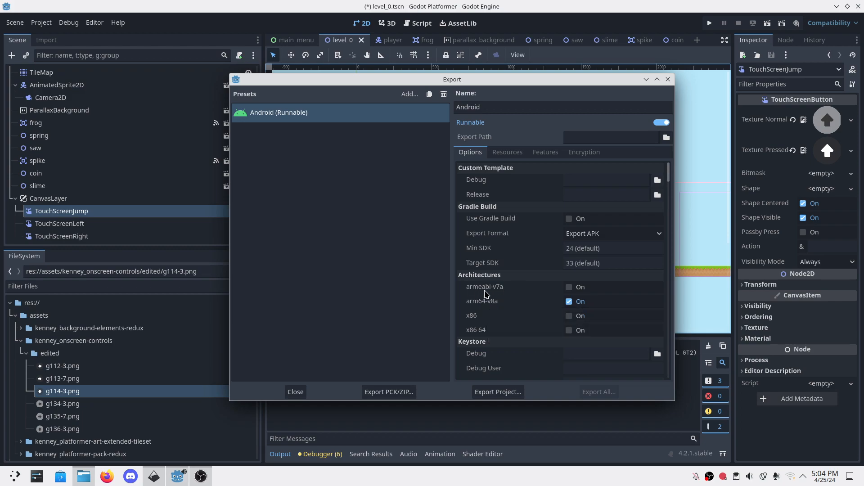
{"action": "left_click", "coordinate": [569, 288]}
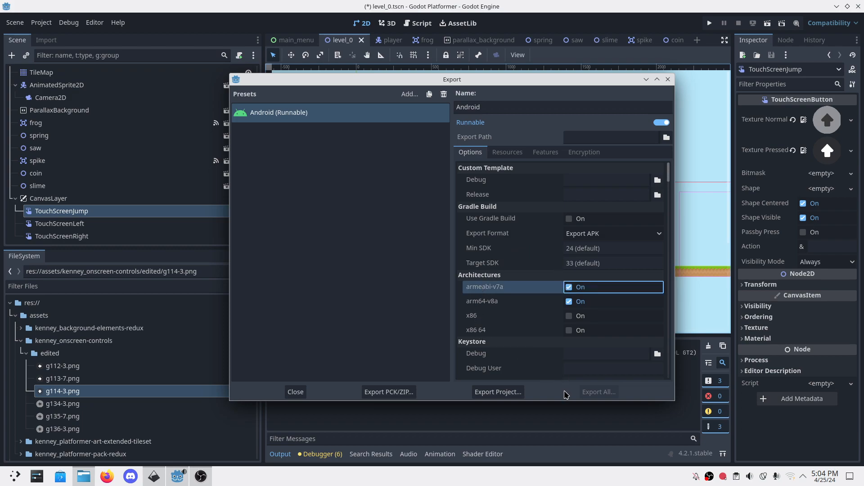
{"action": "left_click", "coordinate": [296, 392]}
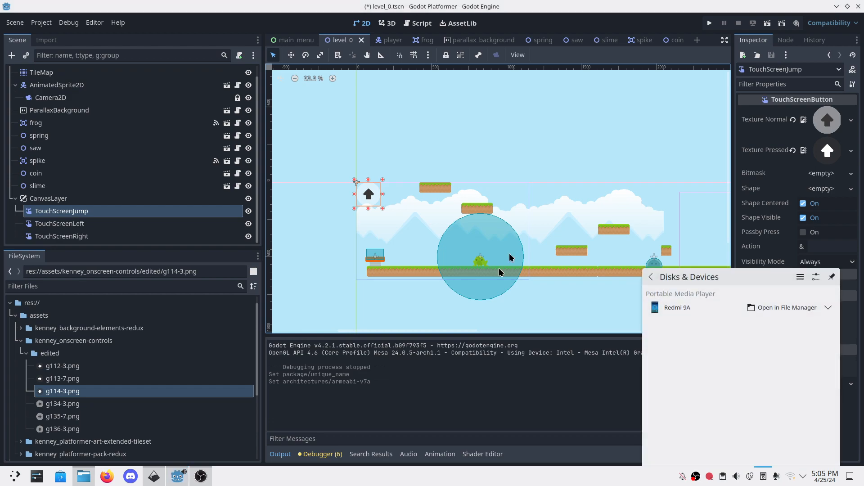
- Deploy the project to the connected Android phone Redmi M2006C3LI with remote debug
{"action": "left_click", "coordinate": [366, 412]}
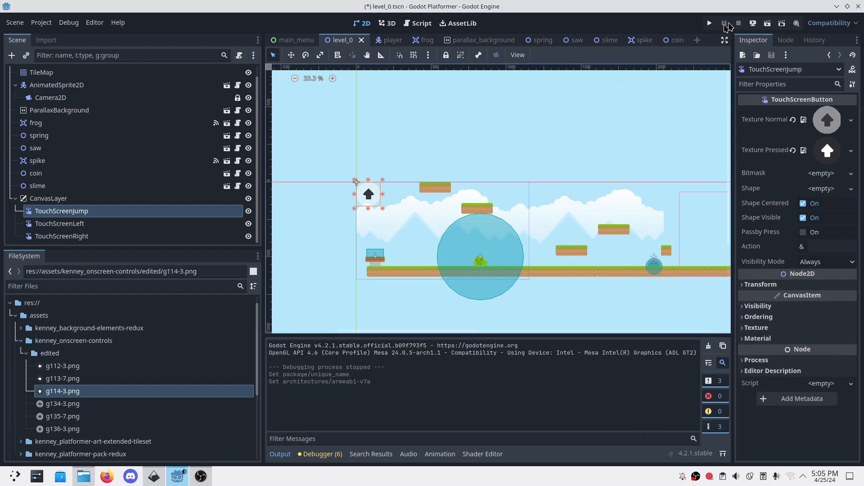
{"action": "left_click", "coordinate": [752, 23]}
{"action": "left_click", "coordinate": [783, 50]}
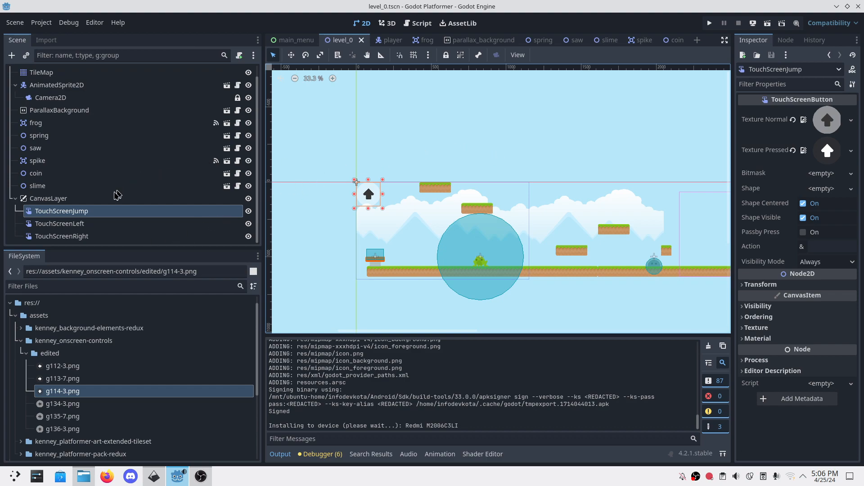
- Move TouchScreenJump to the lower right of the game's viewport frame, at about (888, 417)
{"action": "left_click", "coordinate": [75, 224]}
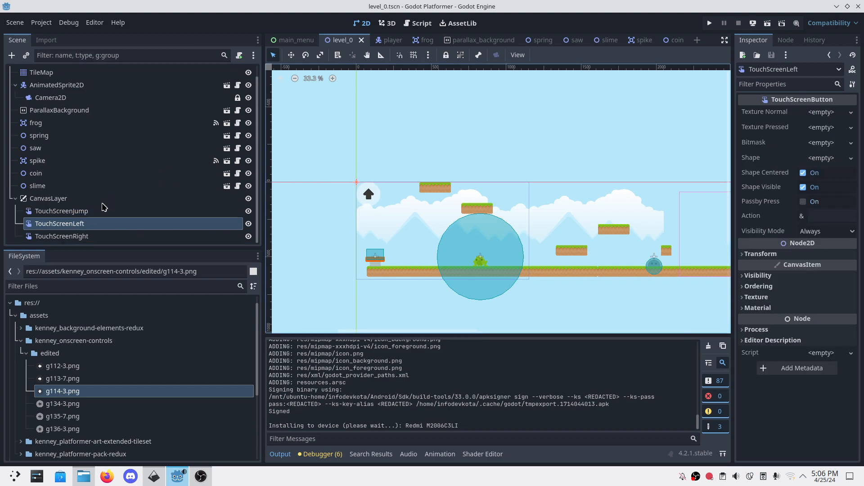
{"action": "left_click", "coordinate": [100, 211]}
{"action": "left_click_drag", "start_coordinate": [374, 193], "coordinate": [506, 258]}
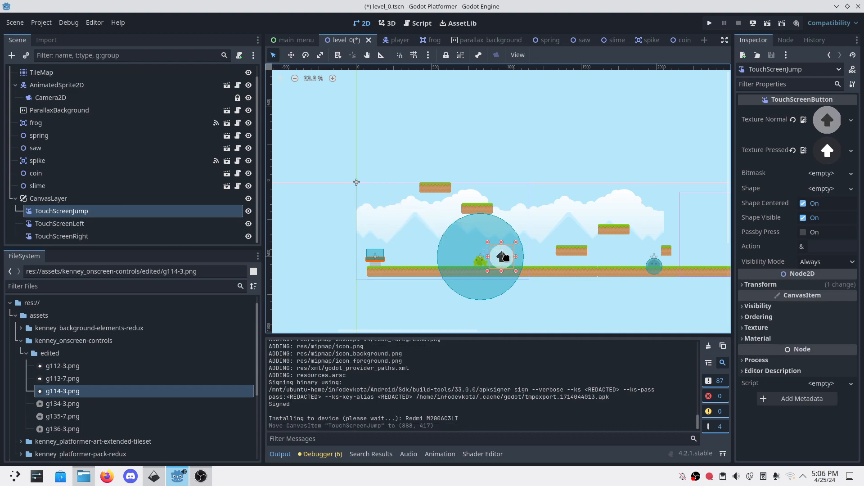
- Give TouchScreenLeft g112-3.png as normal texture and g134-3.png as pressed texture, and move it to about (69, 408)
{"action": "left_click", "coordinate": [81, 224]}
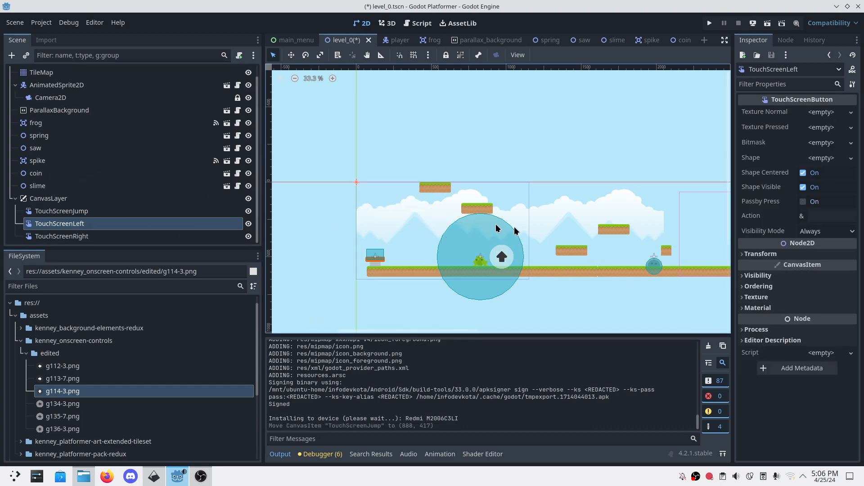
{"action": "left_click_drag", "start_coordinate": [79, 366], "coordinate": [826, 113]}
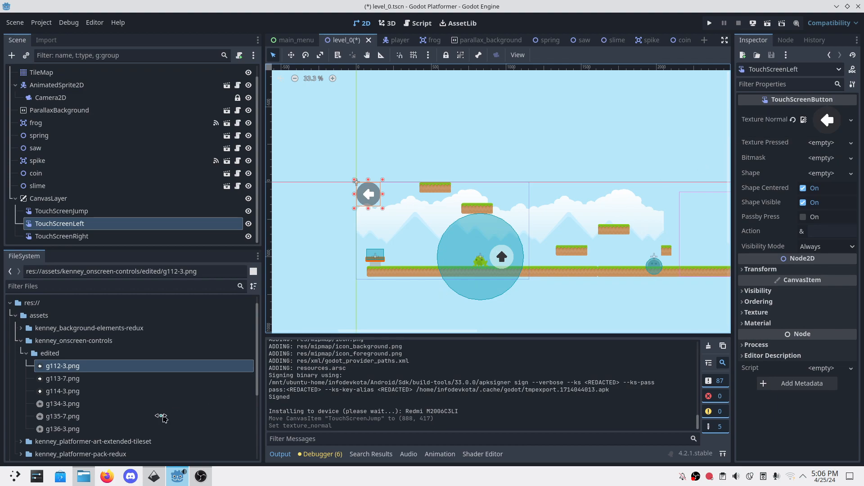
{"action": "left_click_drag", "start_coordinate": [63, 403], "coordinate": [827, 121]}
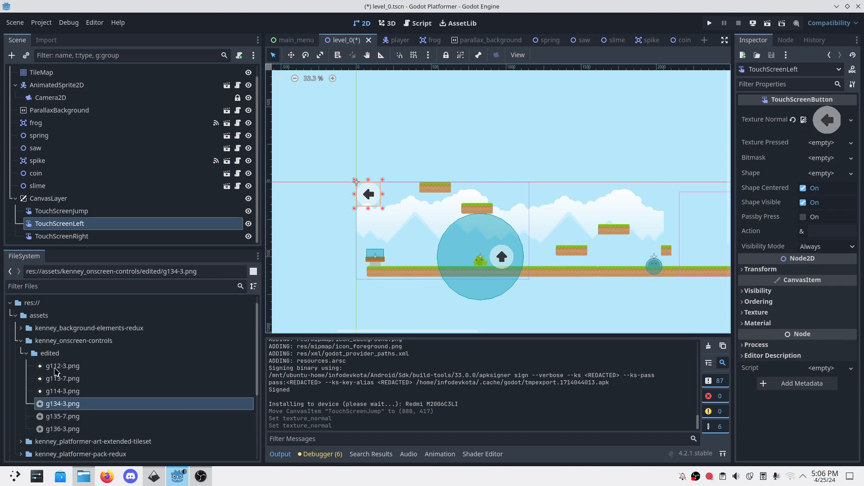
{"action": "left_click_drag", "start_coordinate": [55, 372], "coordinate": [828, 122]}
{"action": "left_click_drag", "start_coordinate": [63, 405], "coordinate": [827, 151]}
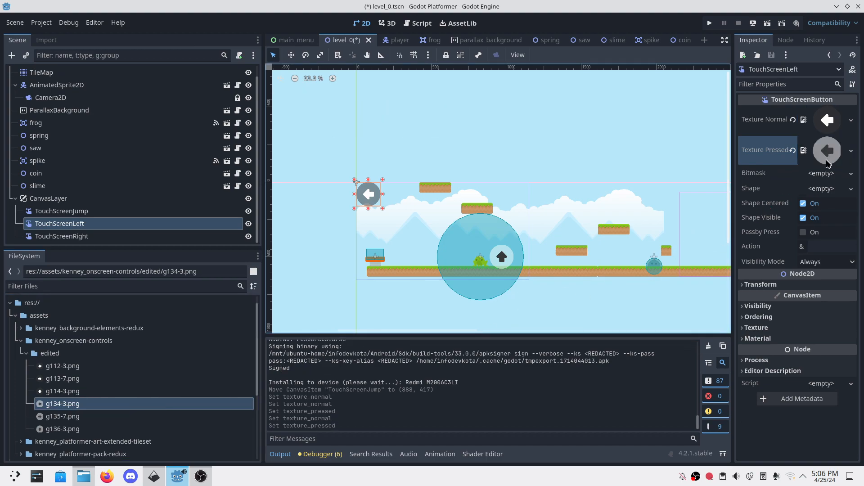
{"action": "left_click_drag", "start_coordinate": [369, 201], "coordinate": [380, 256]}
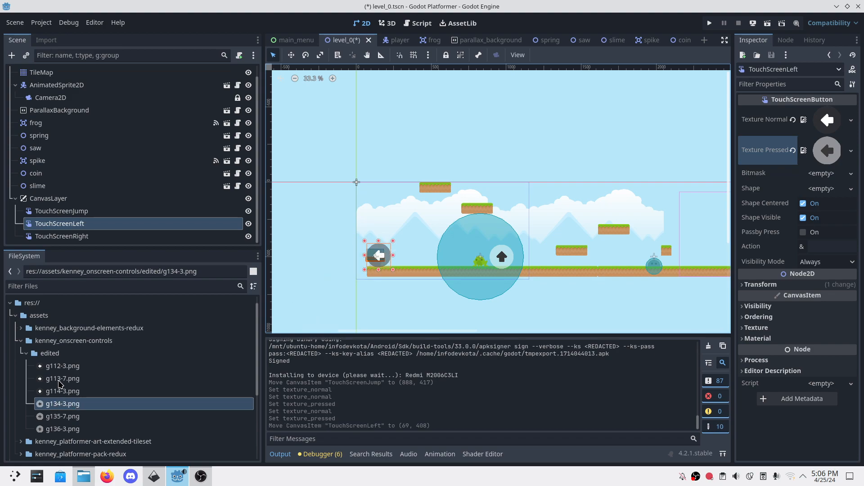
- Give TouchScreenRight g113-7.png as normal texture and g135-7.png as pressed texture, and place it beside the left button at about (285, 405)
{"action": "left_click", "coordinate": [72, 238]}
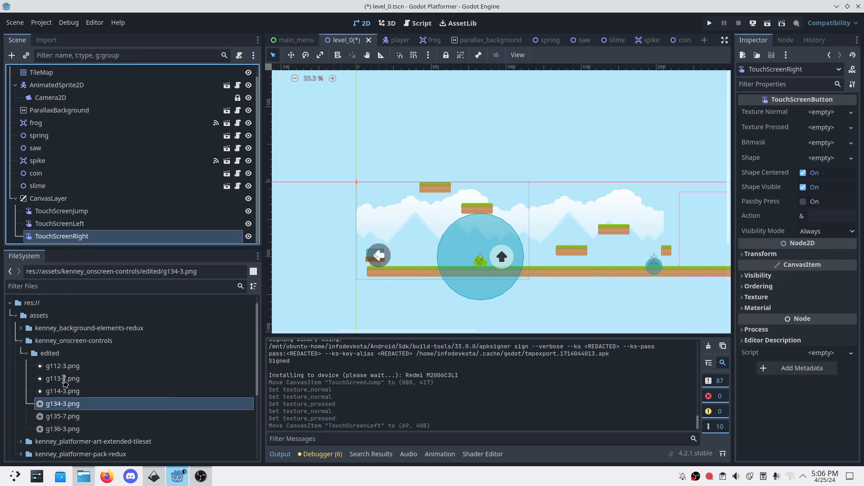
{"action": "mouse_move", "coordinate": [66, 382]}
{"action": "left_click_drag", "start_coordinate": [67, 381], "coordinate": [824, 118]}
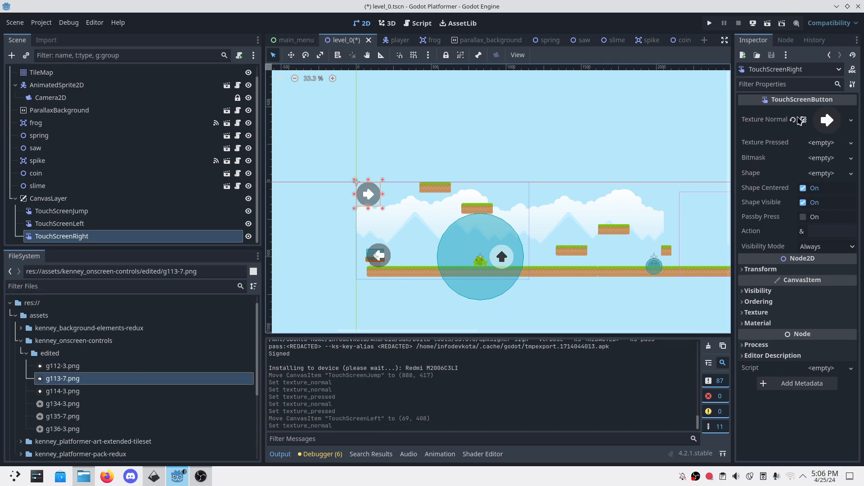
{"action": "left_click_drag", "start_coordinate": [371, 191], "coordinate": [410, 261]}
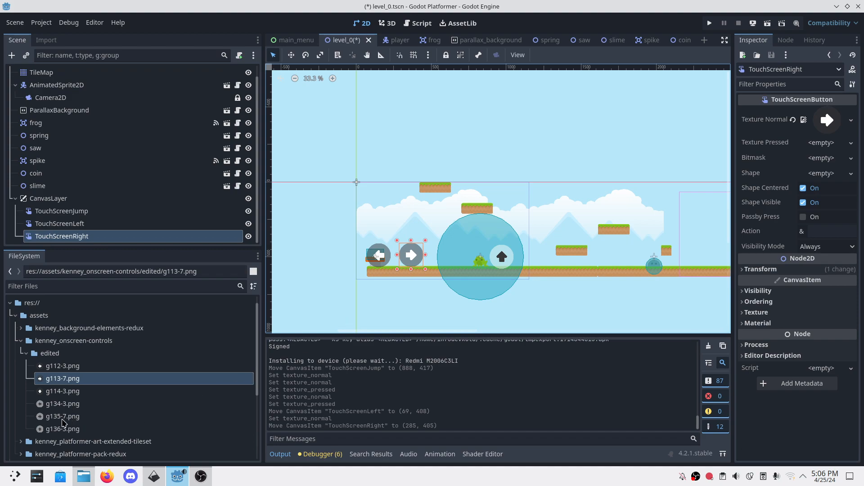
{"action": "left_click_drag", "start_coordinate": [63, 421], "coordinate": [822, 143]}
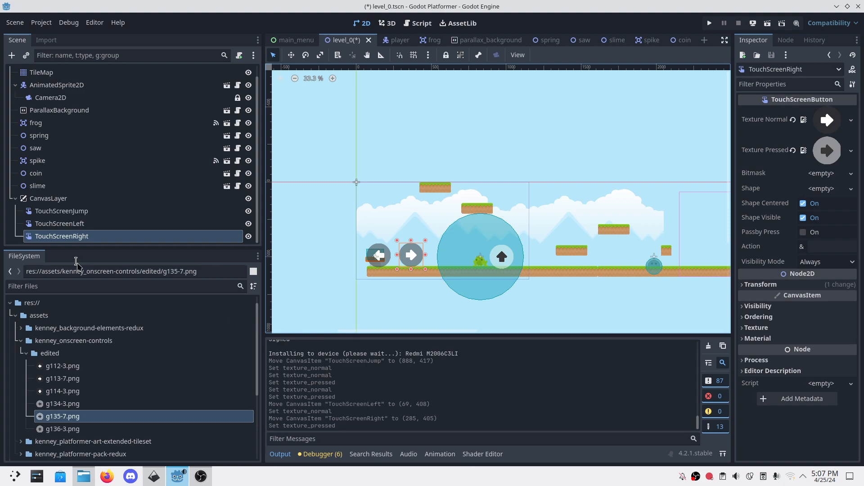
- Swap TouchScreenJump's textures so g114-3.png is normal and g136-3.png is pressed, and save the scene
{"action": "left_click", "coordinate": [67, 211]}
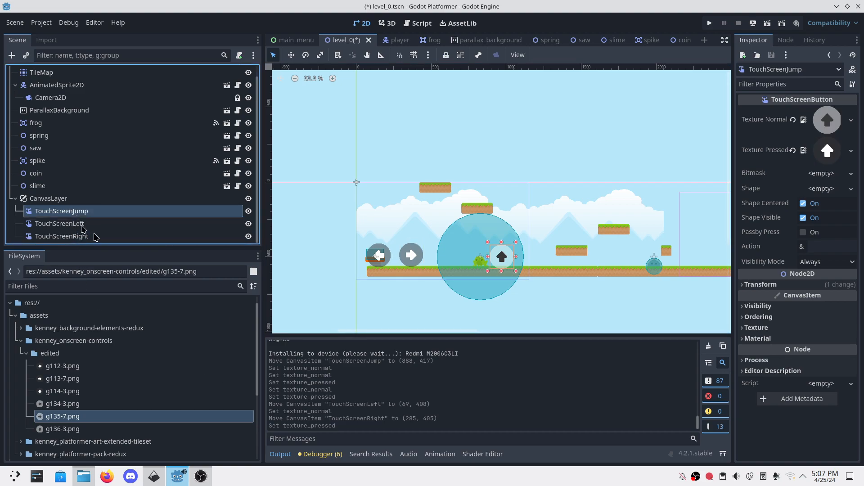
{"action": "left_click_drag", "start_coordinate": [831, 143], "coordinate": [827, 120]}
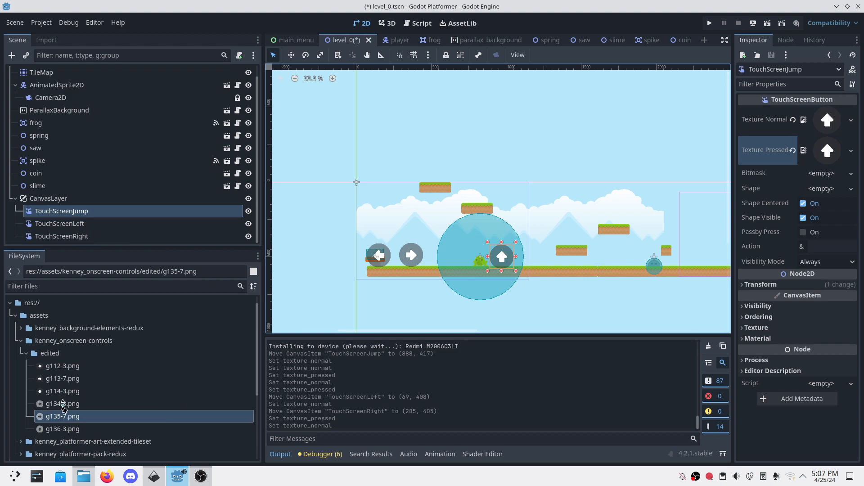
{"action": "left_click_drag", "start_coordinate": [61, 429], "coordinate": [819, 151]}
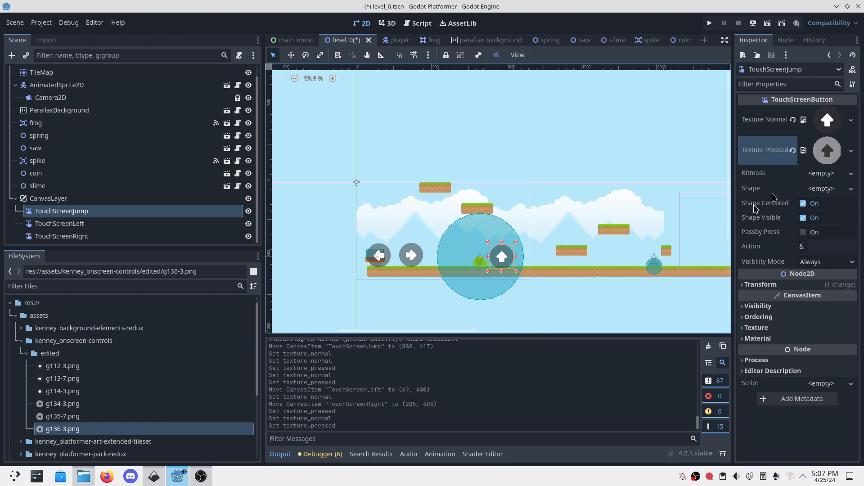
{"action": "key", "text": "ctrl+s"}
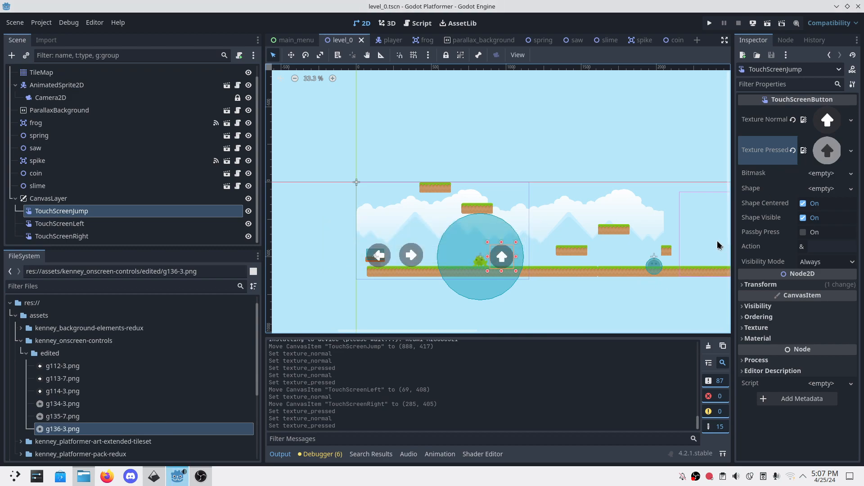
- Check the action names in the project's Input Map, set TouchScreenJump's action to jump, and save the scene
{"action": "left_click", "coordinate": [48, 23]}
{"action": "left_click", "coordinate": [53, 36]}
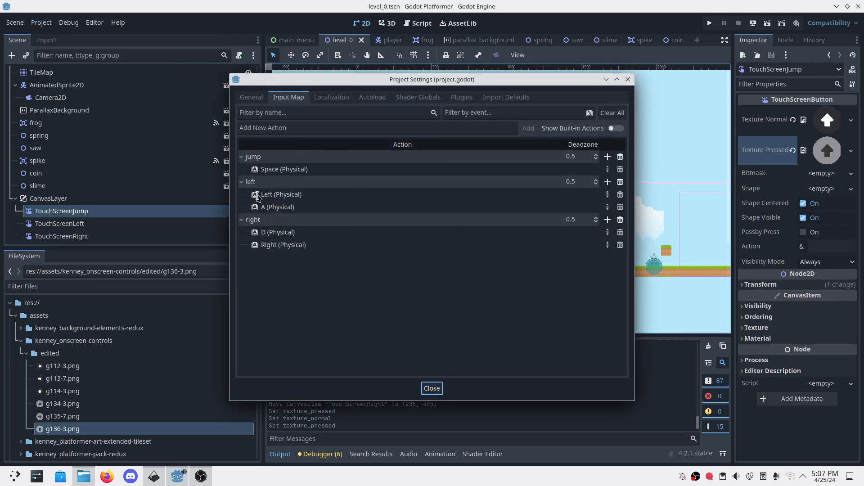
{"action": "left_click", "coordinate": [627, 79]}
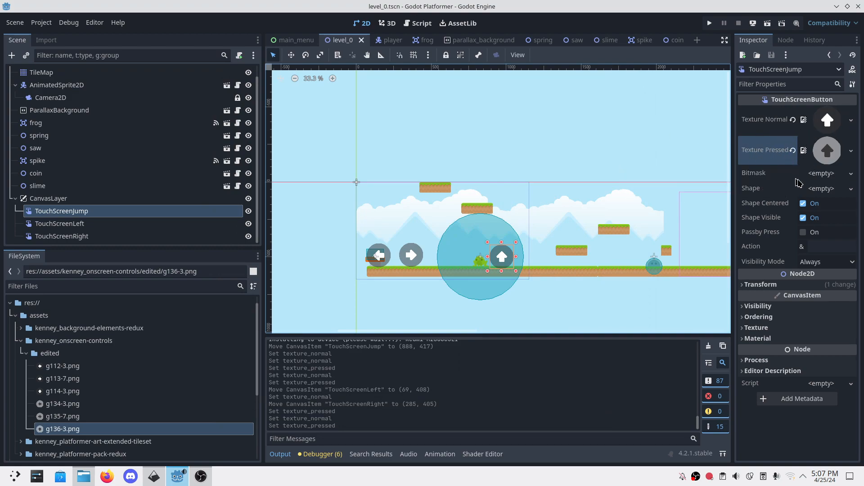
{"action": "left_click", "coordinate": [832, 247]}
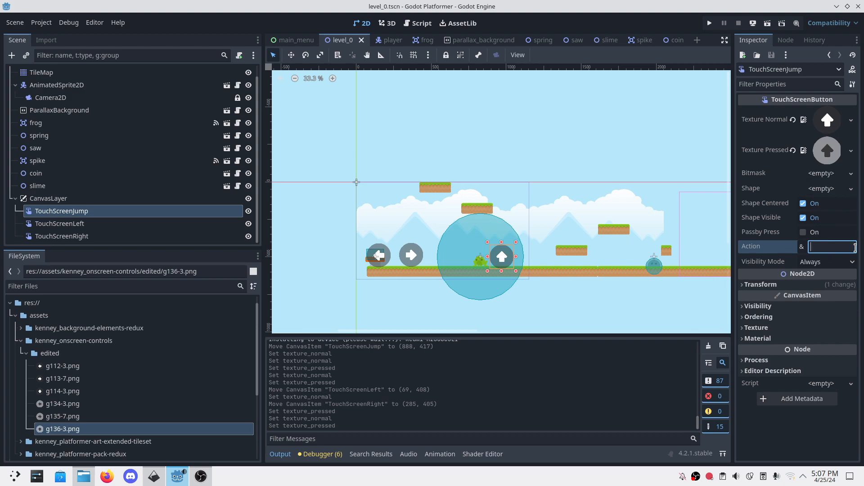
{"action": "type", "text": "jump"}
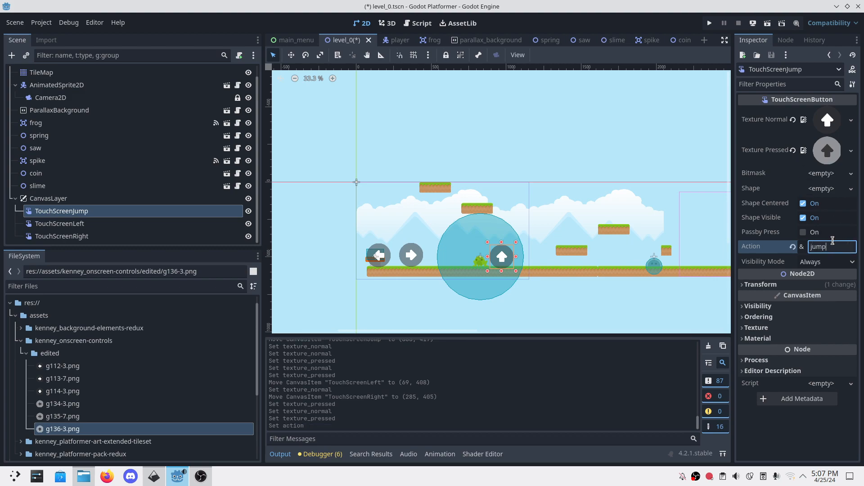
{"action": "key", "text": "ctrl+s"}
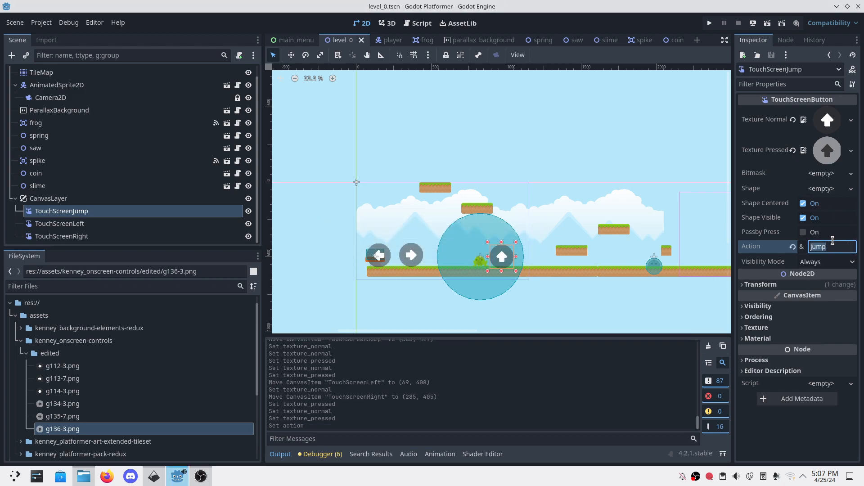
- Set TouchScreenLeft's action to left and TouchScreenRight's action to right, and save the scene
{"action": "left_click", "coordinate": [81, 225]}
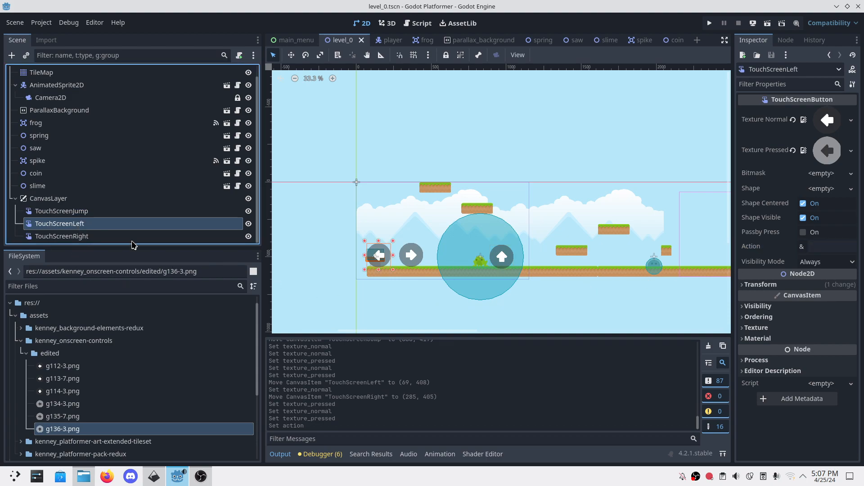
{"action": "left_click", "coordinate": [815, 246]}
{"action": "type", "text": "left"}
{"action": "left_click", "coordinate": [86, 236]}
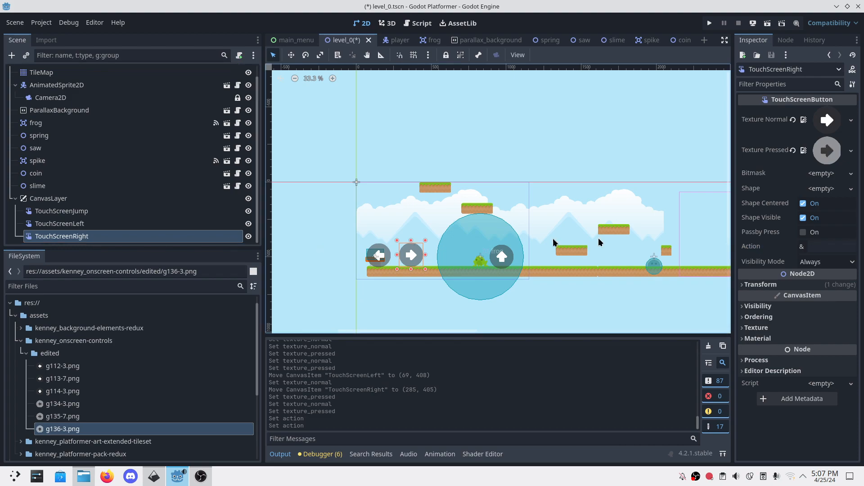
{"action": "left_click", "coordinate": [818, 247]}
{"action": "type", "text": "ri"}
{"action": "key", "text": "Return"}
{"action": "key", "text": "ctrl+s"}
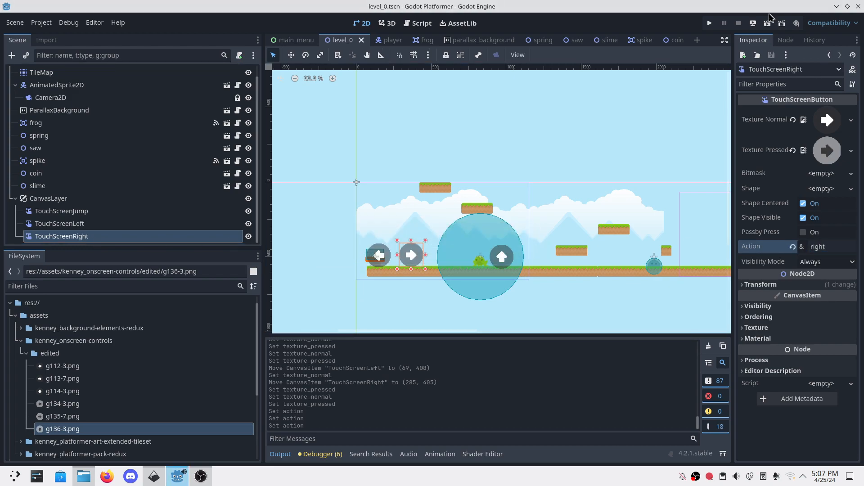
- Run Level 0 on the computer to check the three touch buttons, close the game, and deploy the project to the Redmi M2006C3LI
{"action": "left_click", "coordinate": [709, 23]}
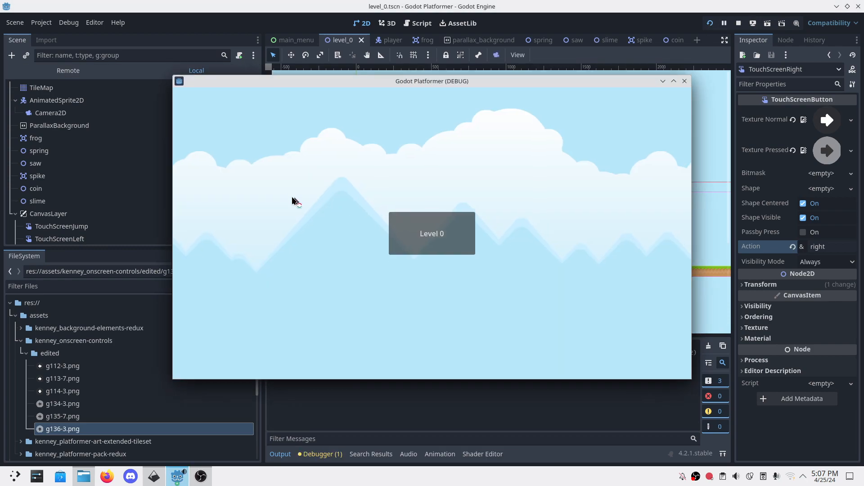
{"action": "left_click", "coordinate": [455, 242]}
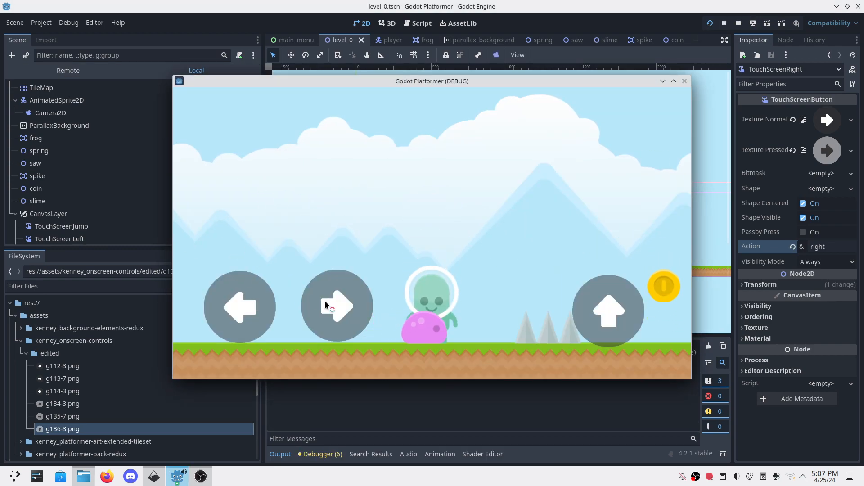
{"action": "left_click", "coordinate": [686, 82]}
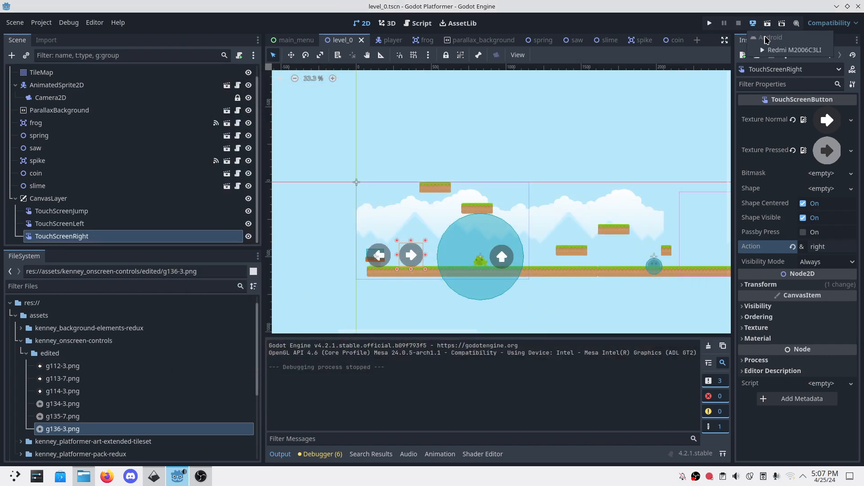
{"action": "left_click", "coordinate": [758, 26]}
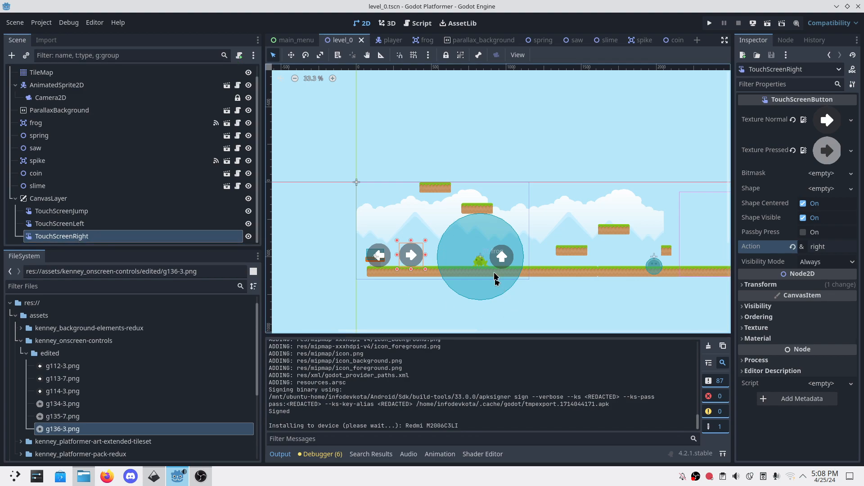
- Run Level 0, widen the game window to check how the touch buttons respond to the wider size, and close the game
{"action": "left_click", "coordinate": [710, 23]}
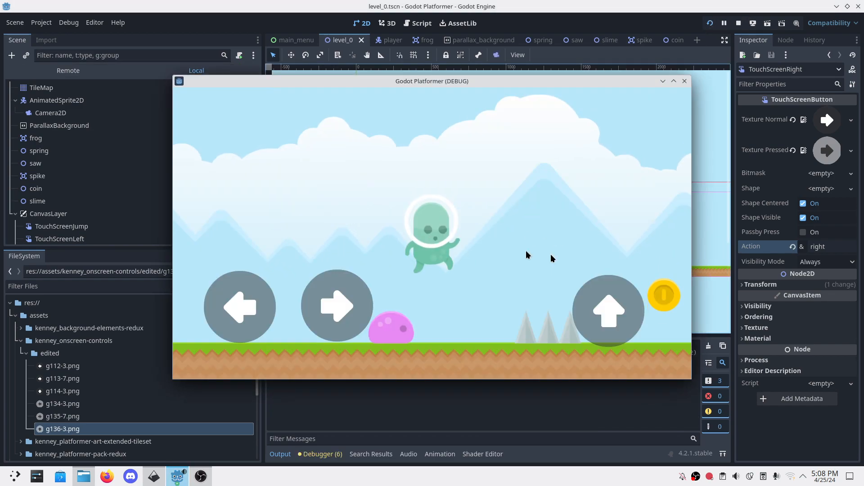
{"action": "left_click_drag", "start_coordinate": [546, 83], "coordinate": [399, 75]}
{"action": "left_click_drag", "start_coordinate": [548, 225], "coordinate": [816, 220]}
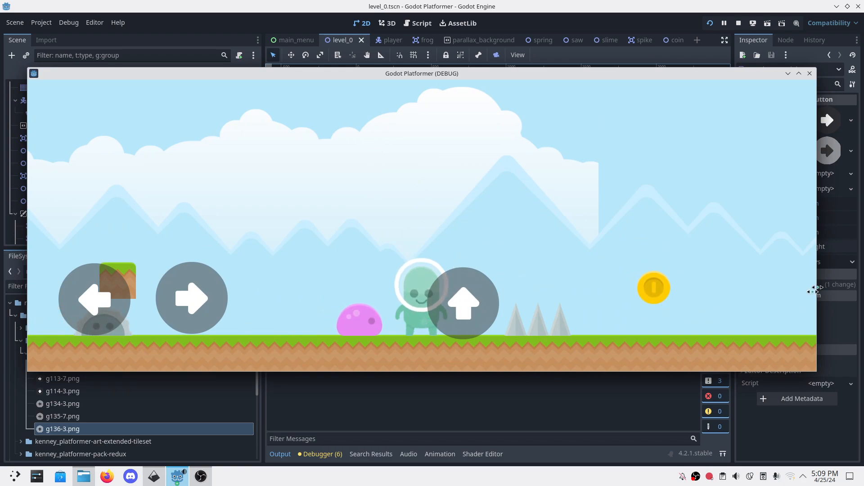
{"action": "left_click", "coordinate": [810, 75]}
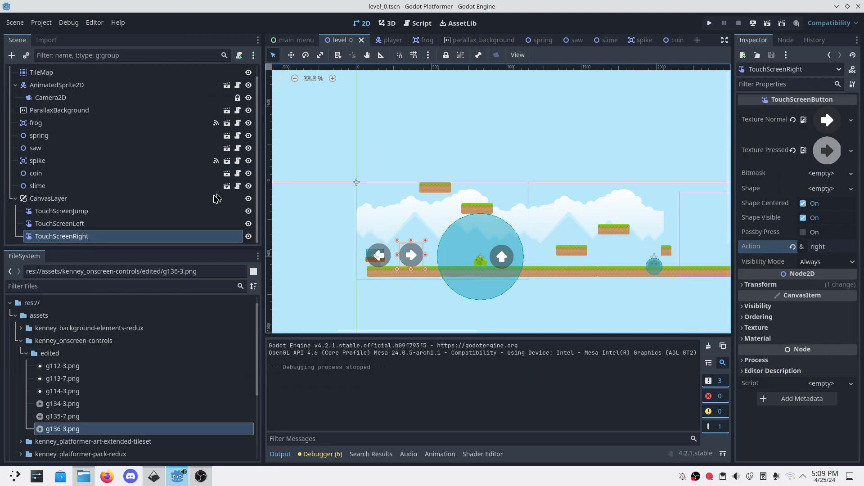
- Add two Control nodes as children of CanvasLayer
{"action": "left_click", "coordinate": [59, 200]}
{"action": "right_click", "coordinate": [59, 200]}
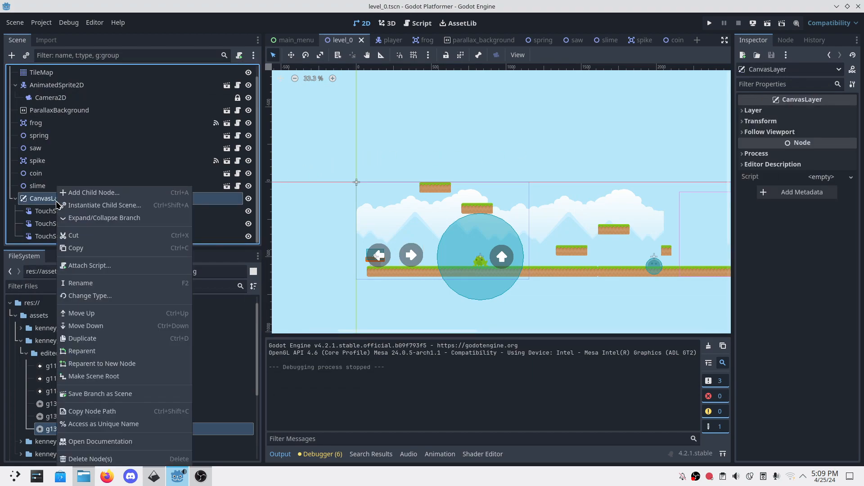
{"action": "left_click", "coordinate": [78, 197]}
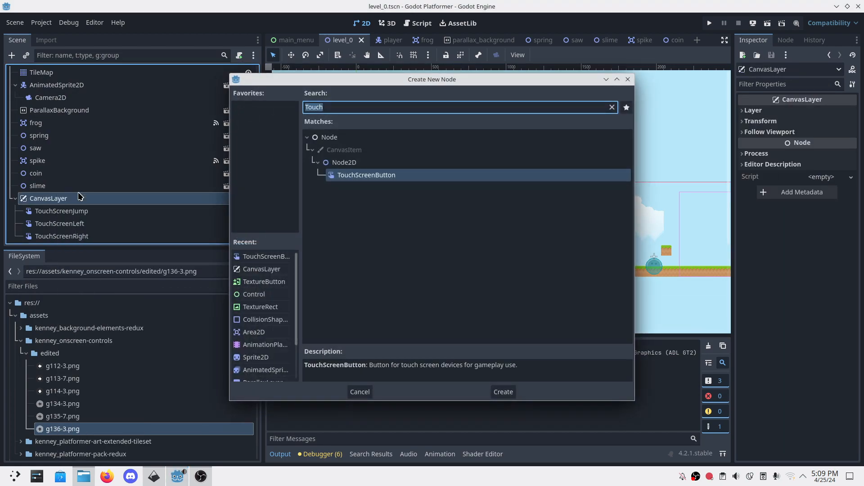
{"action": "type", "text": "Control"}
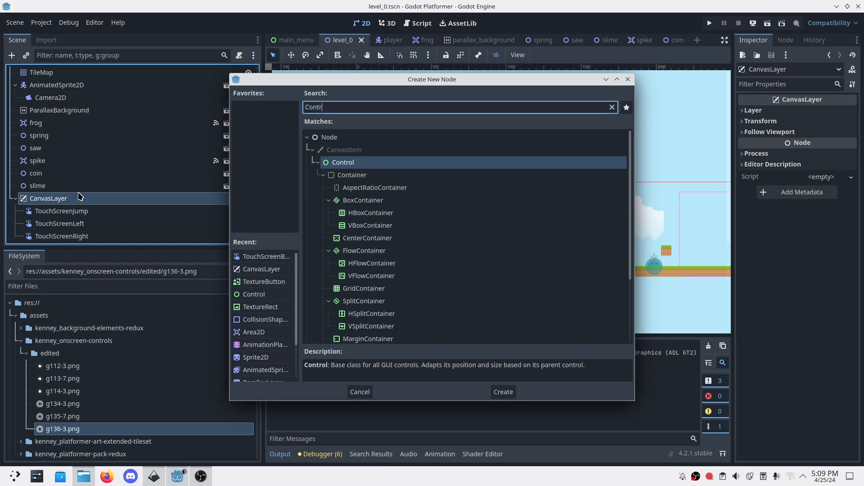
{"action": "key", "text": "Return"}
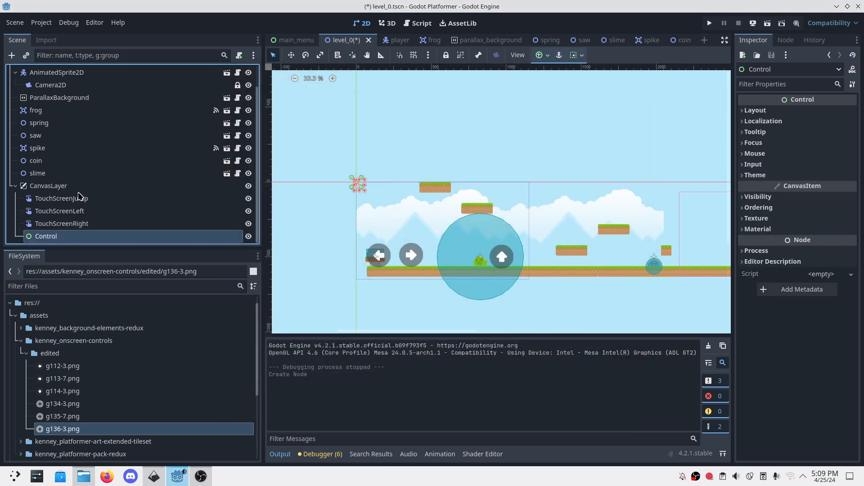
{"action": "left_click", "coordinate": [51, 237]}
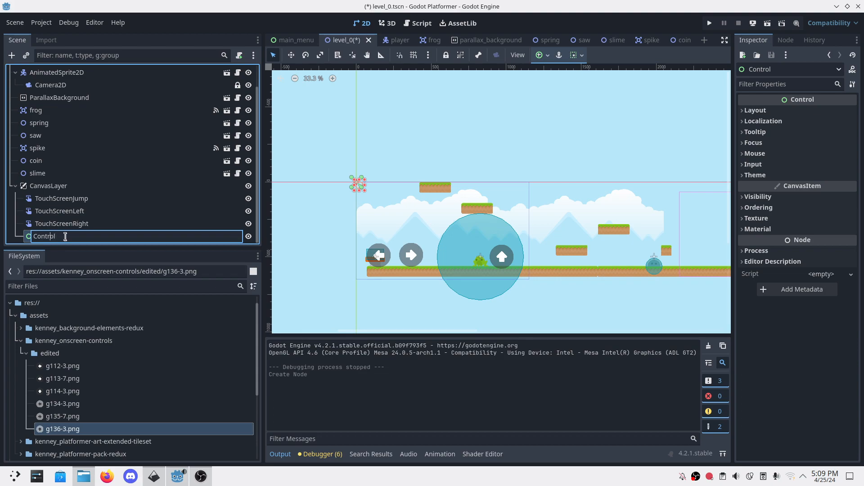
{"action": "right_click", "coordinate": [54, 186]}
{"action": "left_click", "coordinate": [72, 192]}
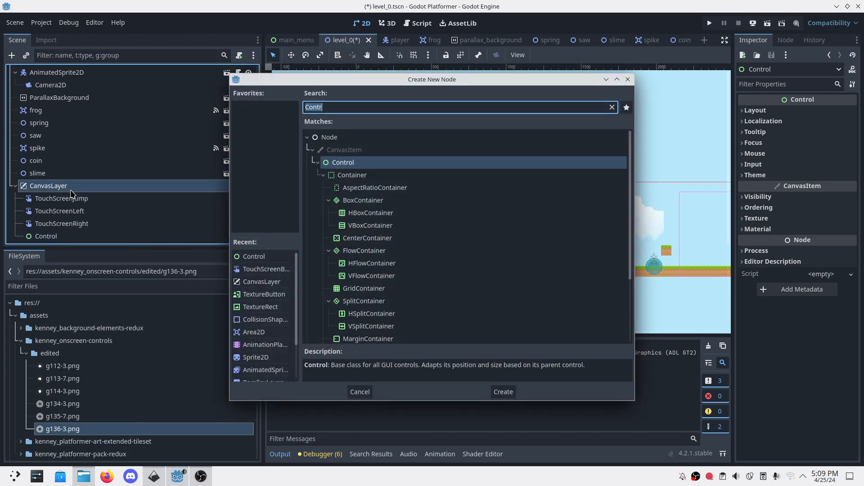
{"action": "type", "text": "Contr"}
{"action": "key", "text": "Return"}
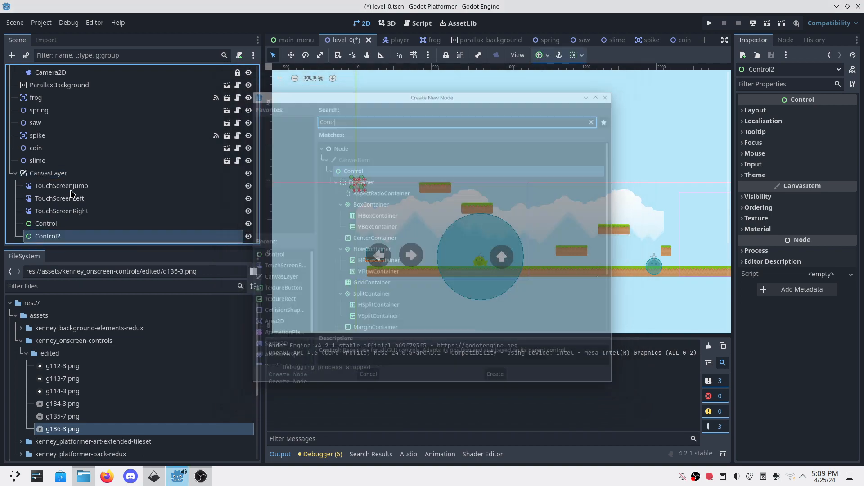
- Rename the second Control node as Jump and the first one as LeftRight
{"action": "double_click", "coordinate": [53, 237]}
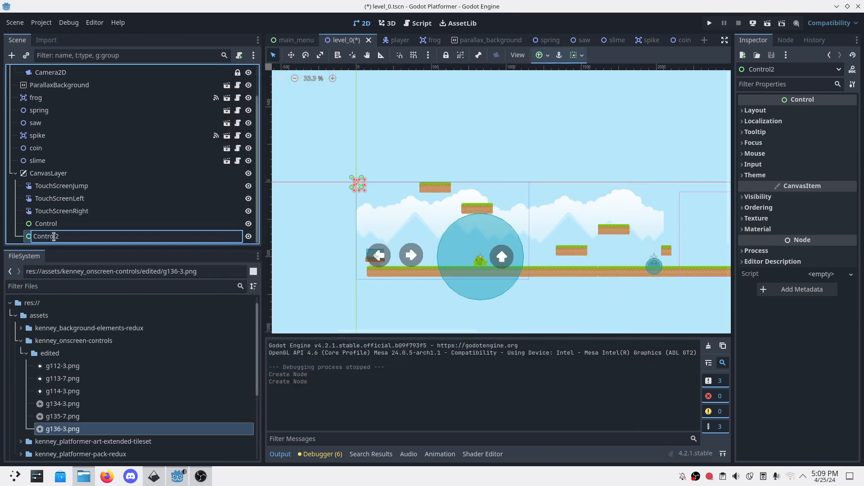
{"action": "type", "text": "Jump"}
{"action": "key", "text": "Return"}
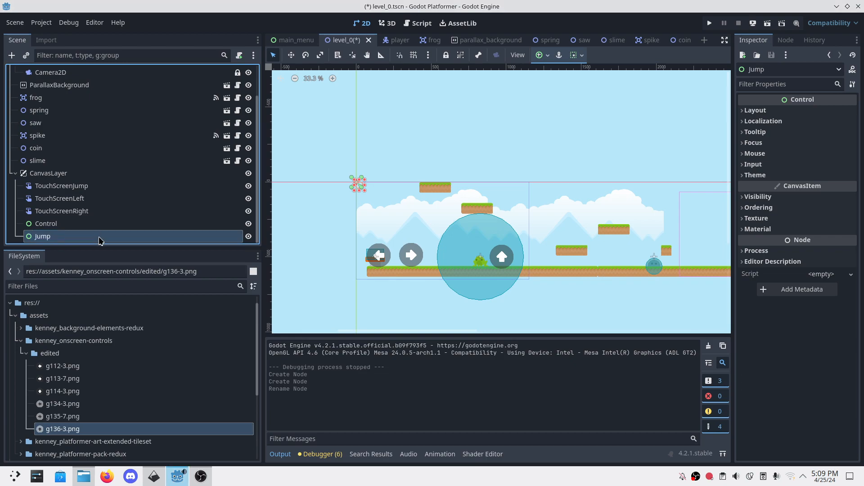
{"action": "double_click", "coordinate": [64, 224]}
{"action": "key", "text": "BackSpace"}
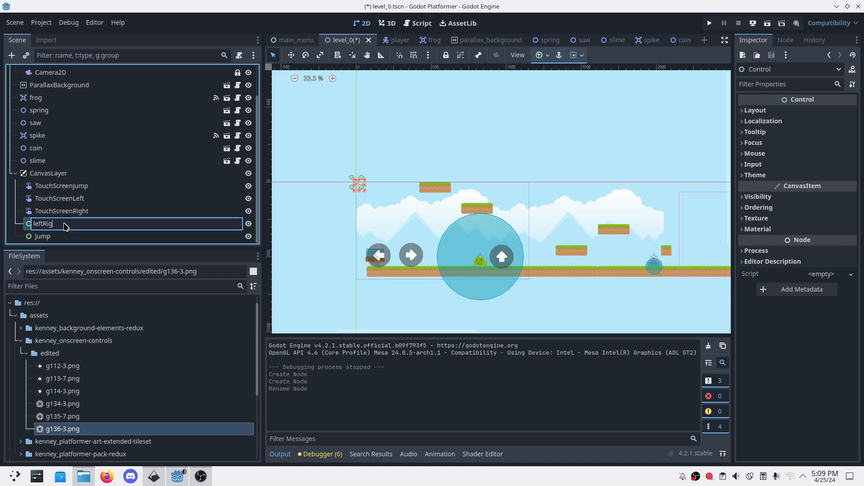
{"action": "key", "text": "Delete"}
{"action": "type", "text": "L"}
{"action": "key", "text": "Return"}
- Move LeftRight to the start of CanvasLayer's children, and nest TouchScreenLeft and TouchScreenRight under it and TouchScreenJump under Jump
{"action": "left_click_drag", "start_coordinate": [64, 225], "coordinate": [59, 182]}
{"action": "left_click", "coordinate": [60, 200]}
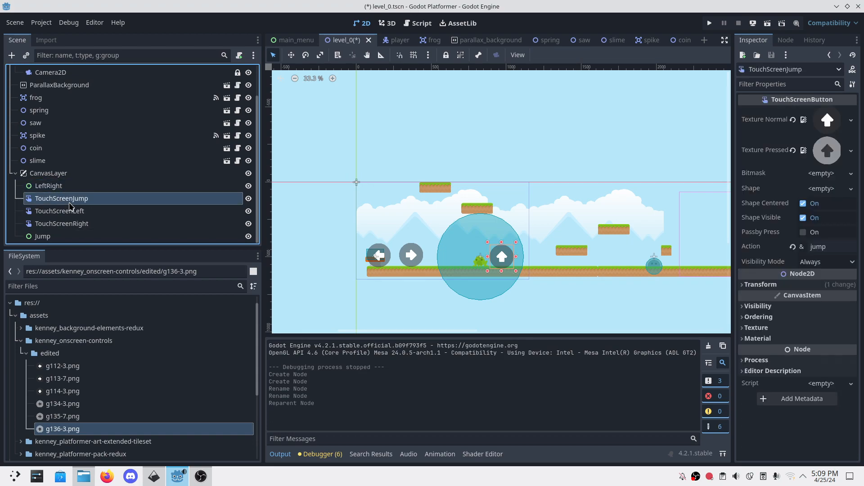
{"action": "left_click", "coordinate": [72, 211]}
{"action": "left_click", "coordinate": [69, 221]}
{"action": "left_click", "coordinate": [66, 211], "text": "ctrl"}
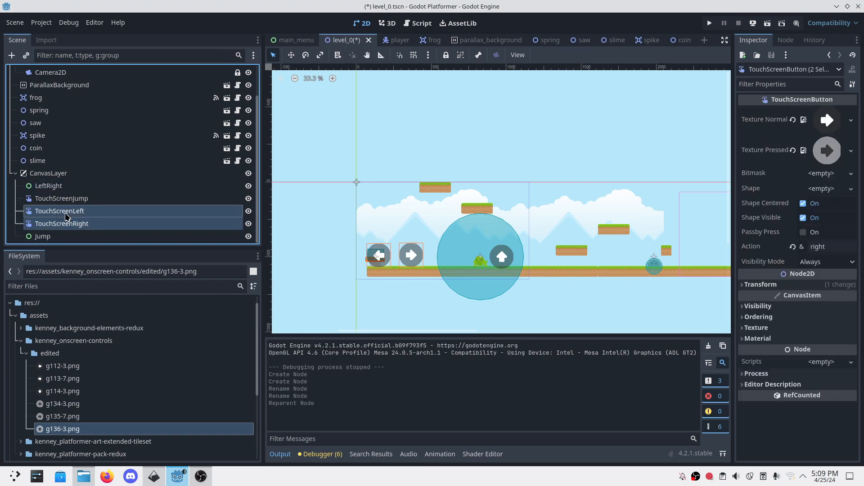
{"action": "left_click_drag", "start_coordinate": [65, 212], "coordinate": [63, 186]}
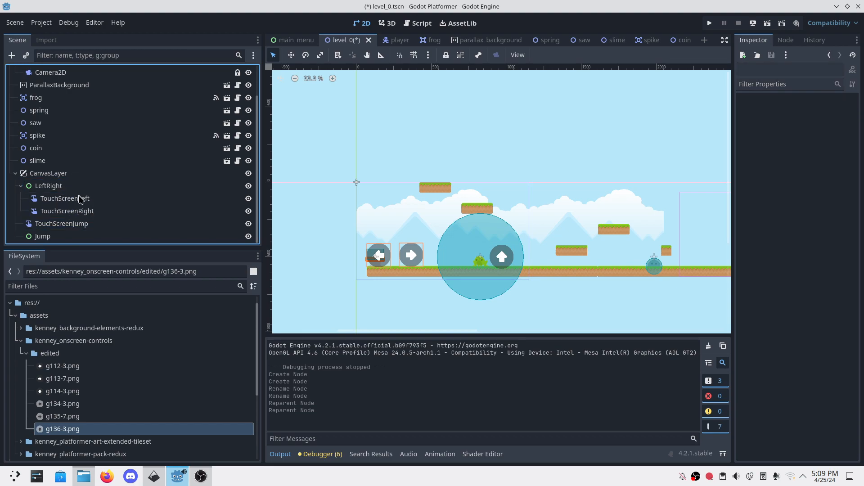
{"action": "left_click", "coordinate": [44, 237]}
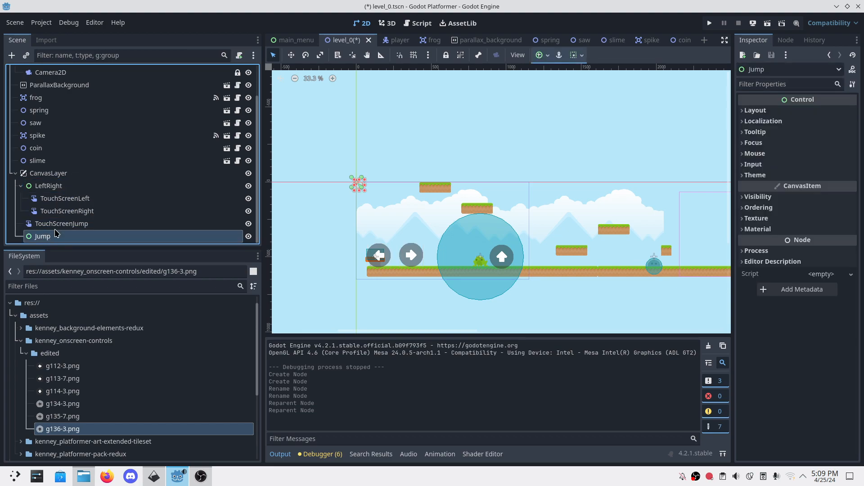
{"action": "left_click_drag", "start_coordinate": [58, 229], "coordinate": [62, 236]}
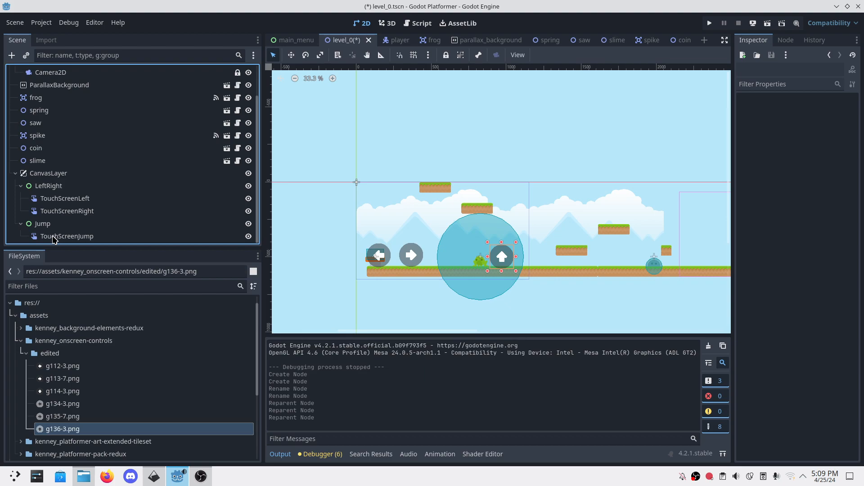
- Set the Jump control's anchor preset to bottom right
{"action": "left_click", "coordinate": [48, 226]}
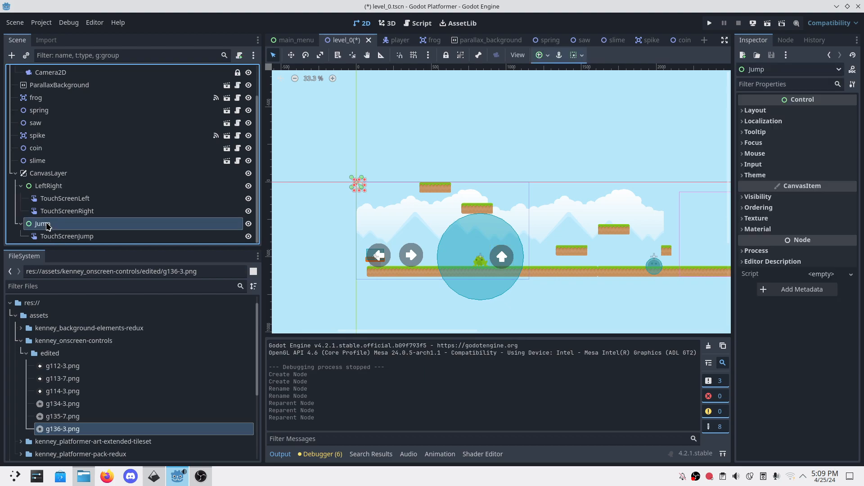
{"action": "left_click", "coordinate": [548, 55]}
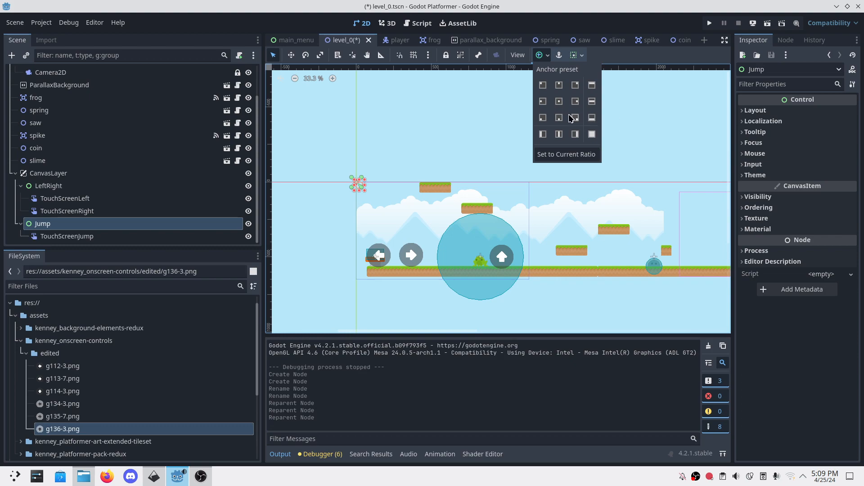
{"action": "left_click", "coordinate": [575, 118]}
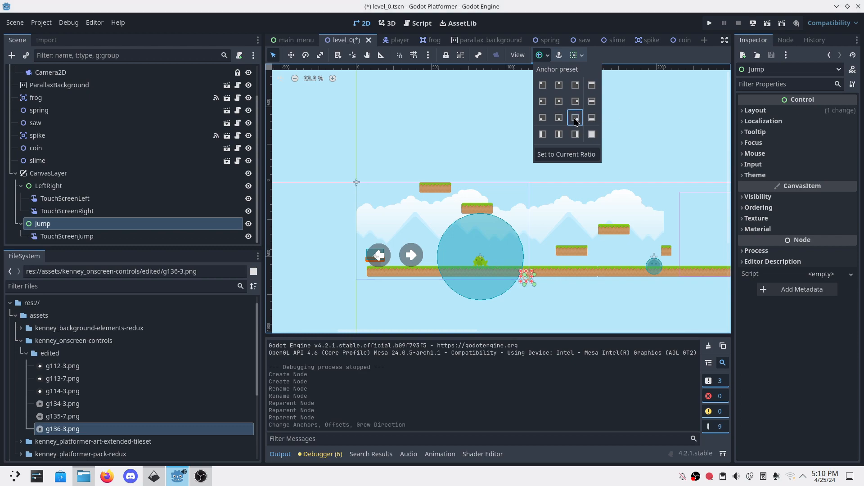
{"action": "scroll", "coordinate": [549, 276], "scroll_direction": "down", "scroll_amount": 4}
{"action": "scroll", "coordinate": [550, 276], "scroll_direction": "up", "scroll_amount": 2}
{"action": "scroll", "coordinate": [550, 276], "scroll_direction": "up", "scroll_amount": 3}
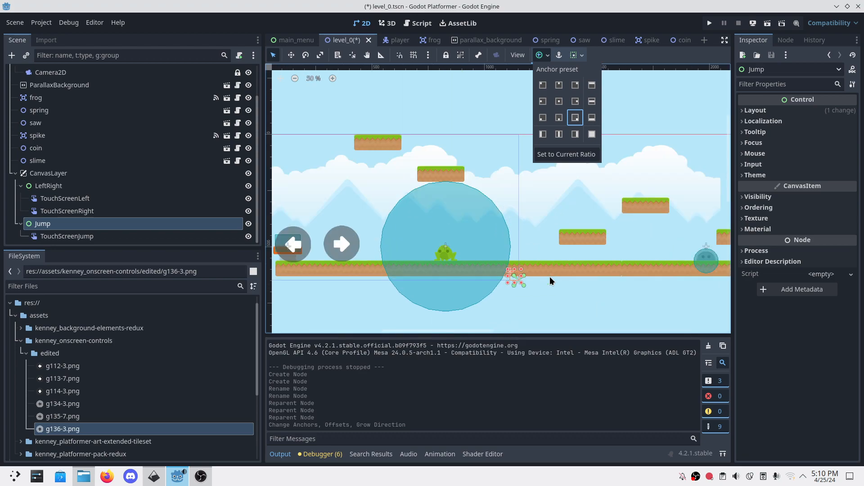
- Move TouchScreenJump back inside the lower-right corner of the viewport frame, to about (-182, -191)
{"action": "left_click", "coordinate": [550, 281]}
{"action": "middle_click_drag", "start_coordinate": [565, 296], "coordinate": [498, 173]}
{"action": "left_click_drag", "start_coordinate": [644, 226], "coordinate": [405, 89]}
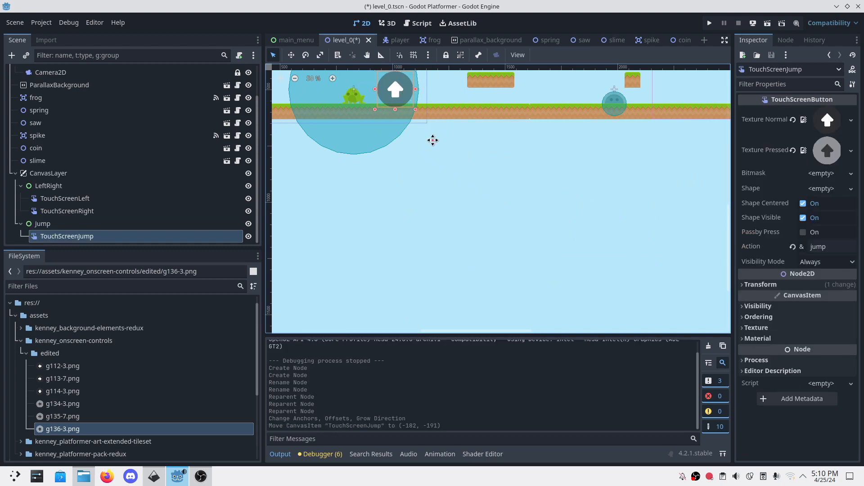
{"action": "scroll", "coordinate": [433, 140], "scroll_direction": "down", "scroll_amount": 4}
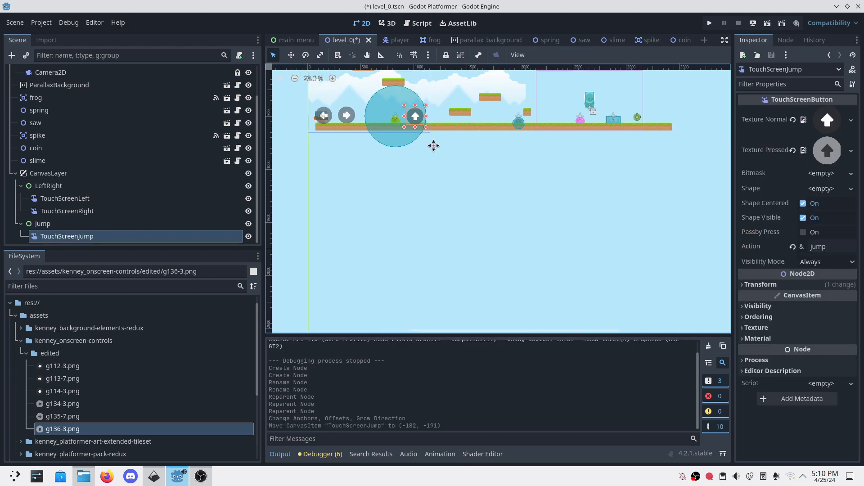
{"action": "middle_click_drag", "start_coordinate": [433, 146], "coordinate": [555, 245]}
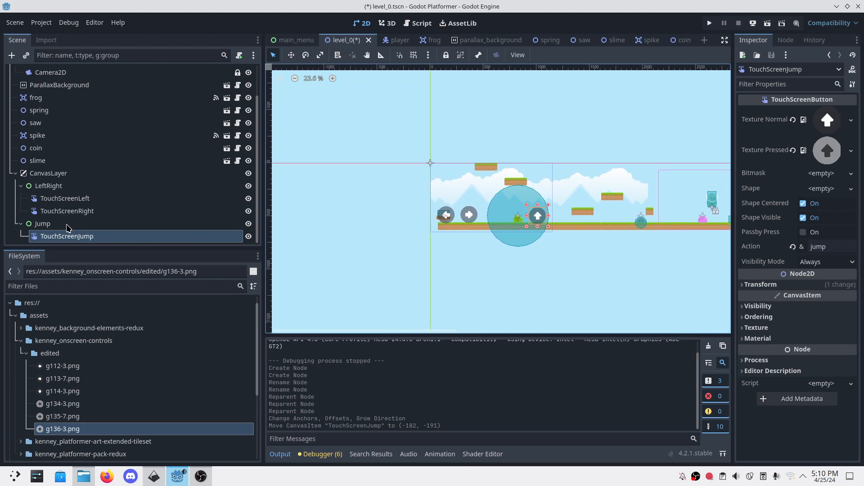
{"action": "key", "text": "alt+Tab"}
{"action": "left_click", "coordinate": [42, 225]}
{"action": "left_click", "coordinate": [63, 235]}
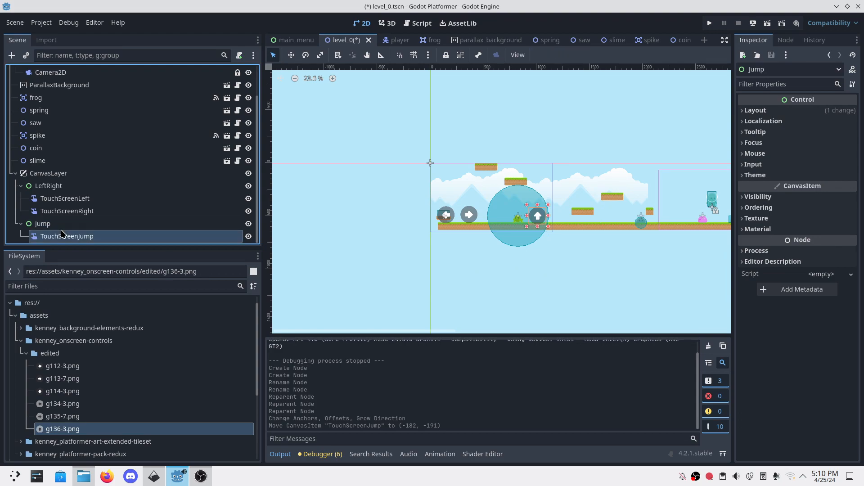
{"action": "left_click", "coordinate": [49, 213]}
{"action": "left_click", "coordinate": [61, 202]}
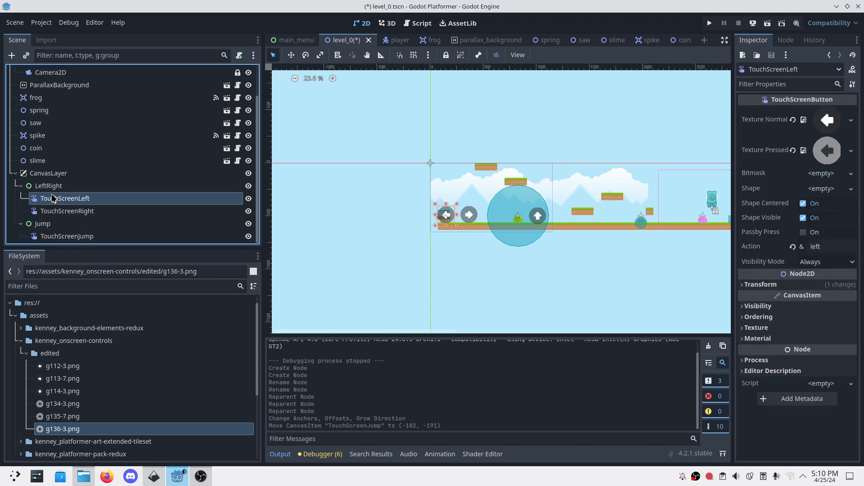
- Set the LeftRight control's anchor preset to bottom left
{"action": "left_click", "coordinate": [46, 186]}
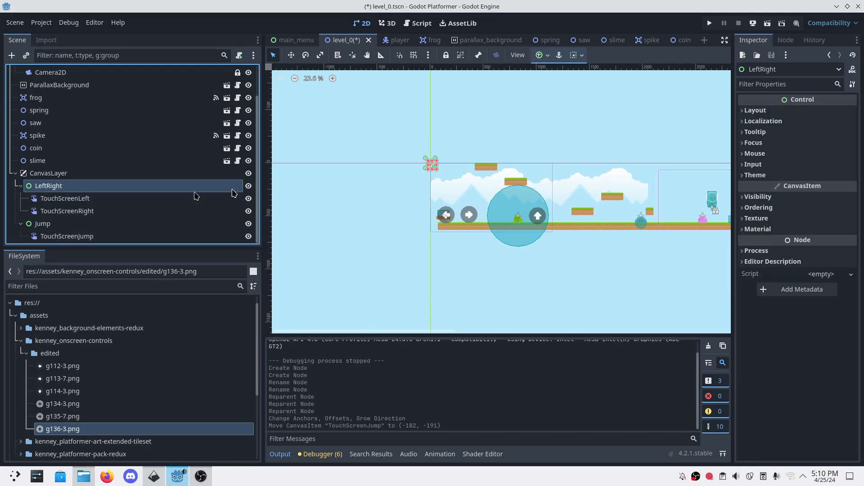
{"action": "left_click", "coordinate": [542, 55]}
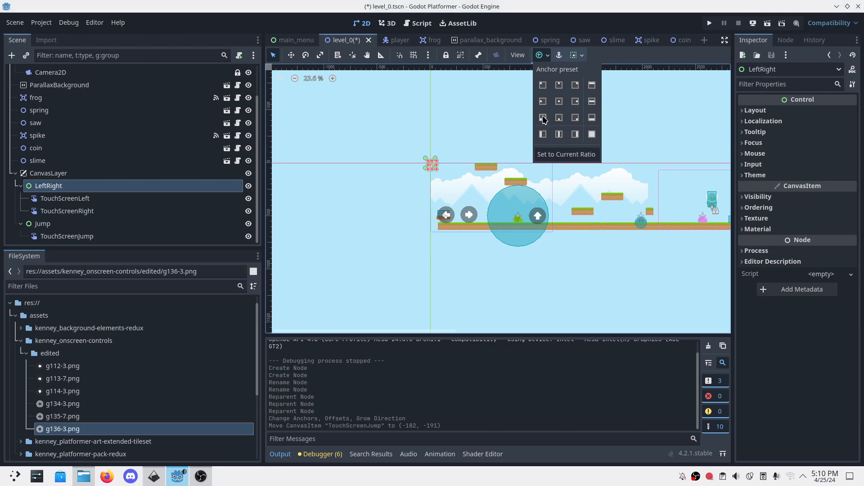
{"action": "left_click", "coordinate": [543, 118]}
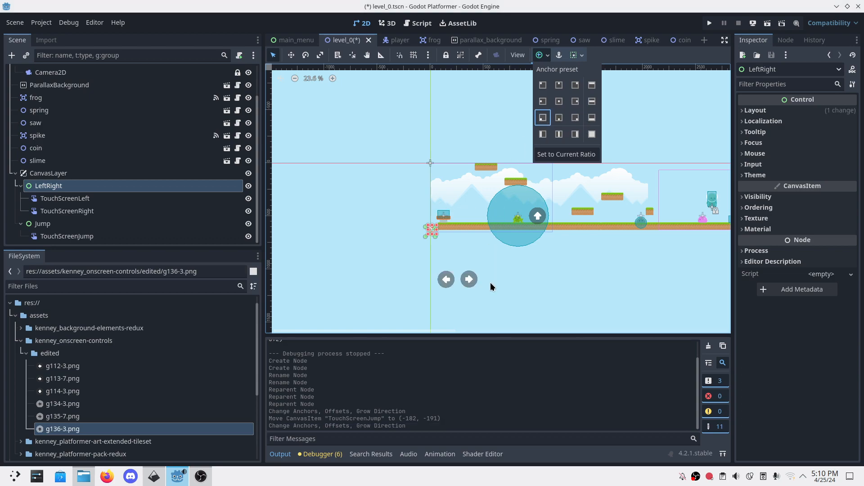
{"action": "left_click", "coordinate": [513, 280]}
- Move TouchScreenLeft and TouchScreenRight together back inside the lower-left corner of the viewport frame, and save the scene
{"action": "left_click", "coordinate": [85, 199]}
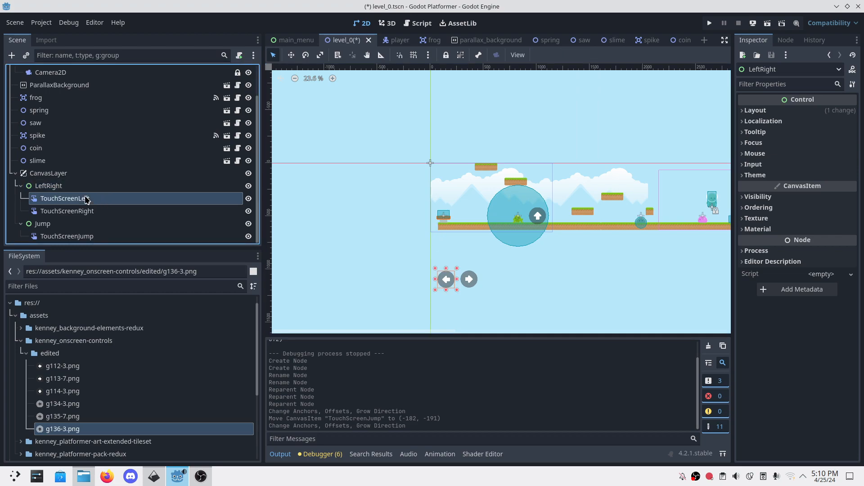
{"action": "left_click", "coordinate": [88, 211]}
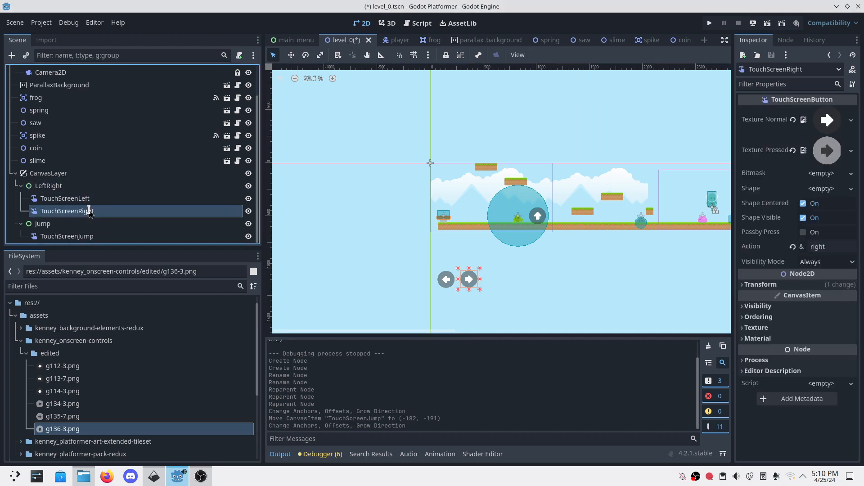
{"action": "left_click", "coordinate": [83, 201], "text": "ctrl"}
{"action": "left_click_drag", "start_coordinate": [469, 280], "coordinate": [467, 214]}
{"action": "key", "text": "ctrl+s"}
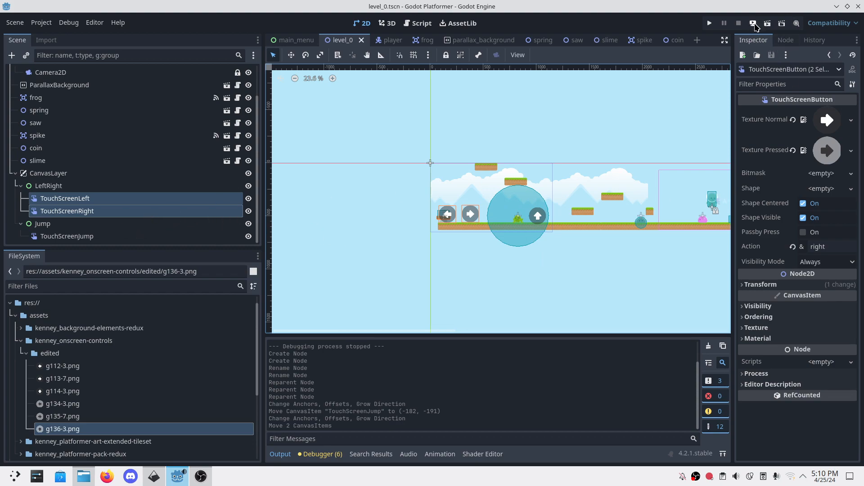
- Run Level 0 on the computer and widen the game window to check the anchored touch buttons
{"action": "left_click", "coordinate": [755, 25]}
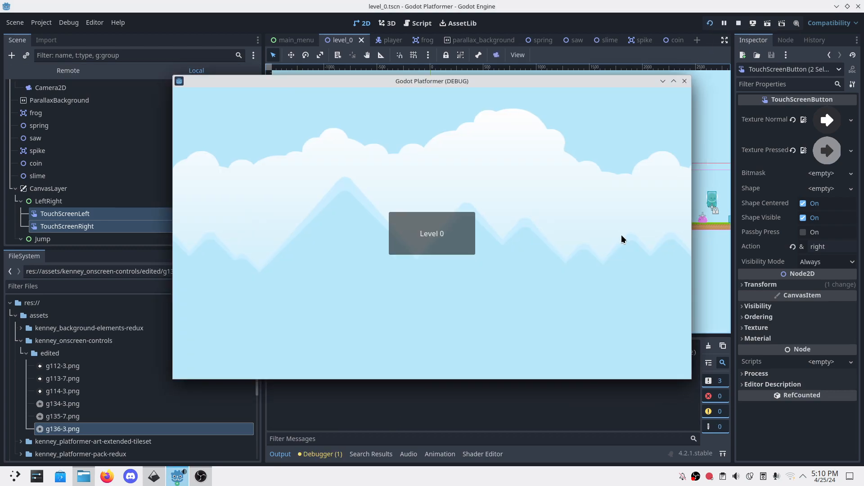
{"action": "left_click_drag", "start_coordinate": [468, 87], "coordinate": [334, 62]}
{"action": "left_click_drag", "start_coordinate": [558, 202], "coordinate": [708, 149]}
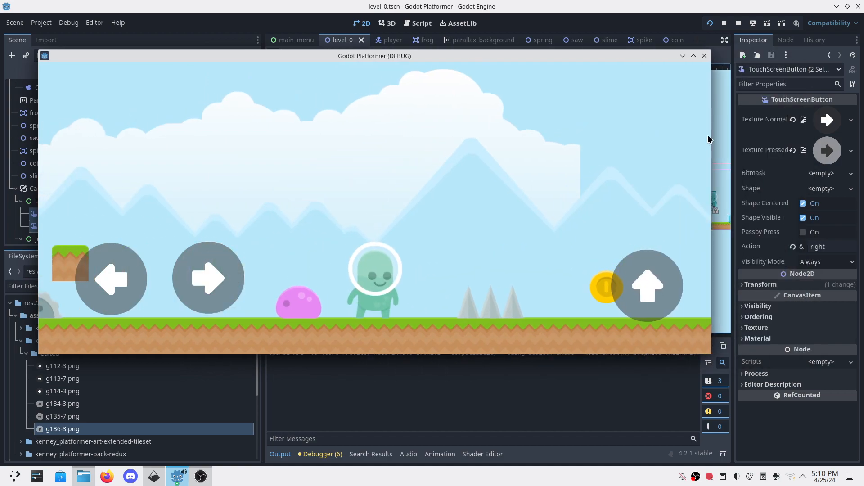
- Close the running game, reset TouchScreenJump's position to (0, 0), and save the scene
{"action": "left_click", "coordinate": [705, 56]}
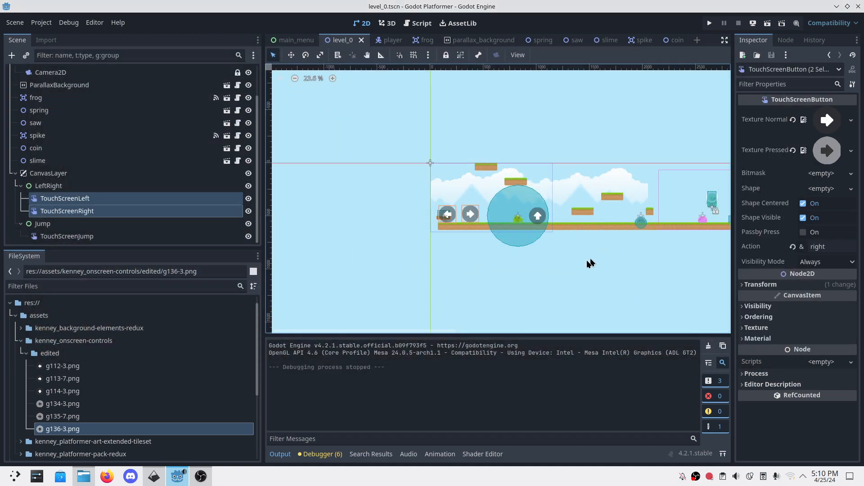
{"action": "left_click", "coordinate": [72, 235]}
{"action": "left_click", "coordinate": [50, 225]}
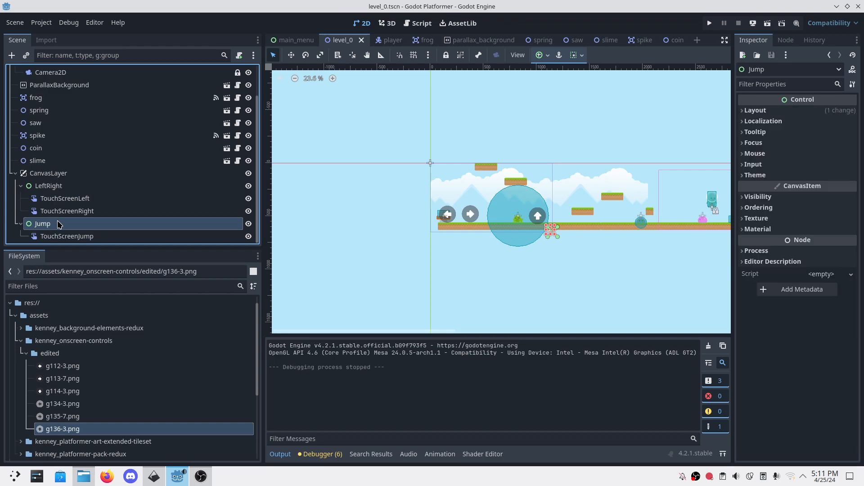
{"action": "left_click", "coordinate": [72, 236]}
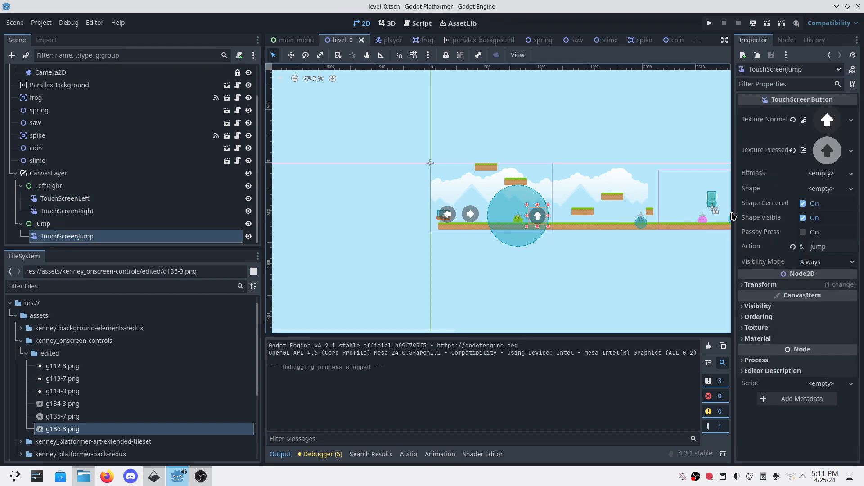
{"action": "left_click", "coordinate": [760, 285]}
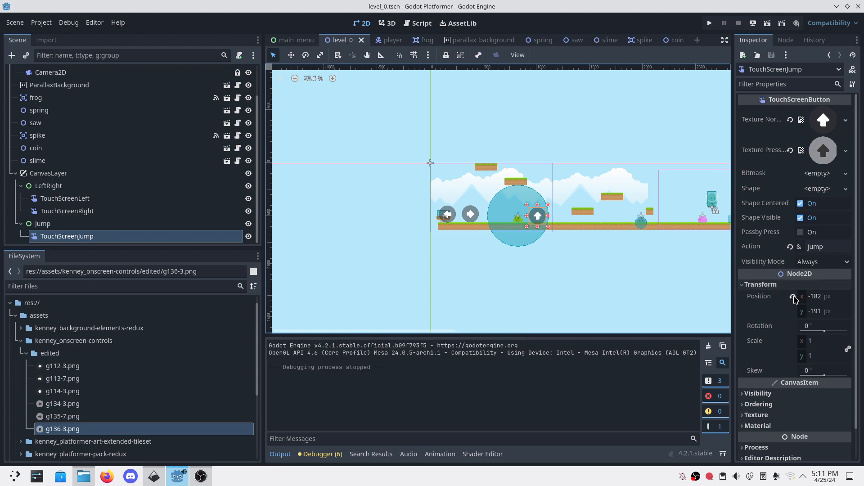
{"action": "left_click", "coordinate": [793, 297]}
{"action": "key", "text": "ctrl+s"}
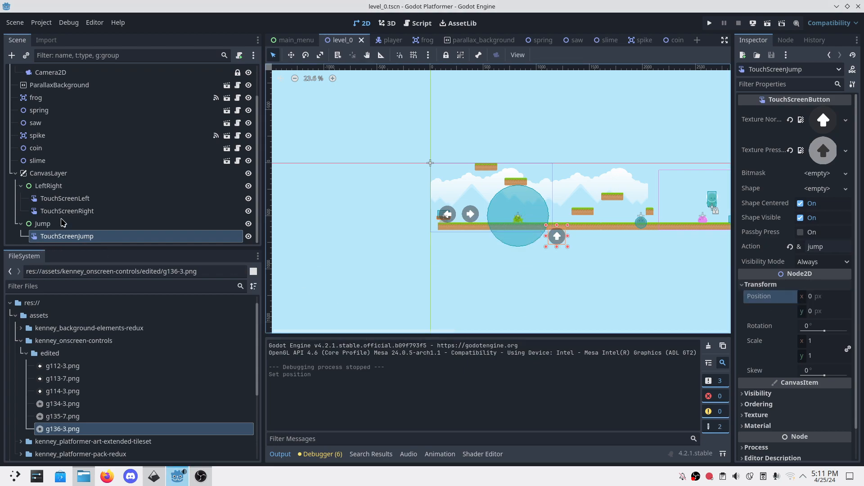
- Reset the positions of TouchScreenLeft and TouchScreenRight to (0, 0) and save the scene
{"action": "left_click", "coordinate": [58, 200]}
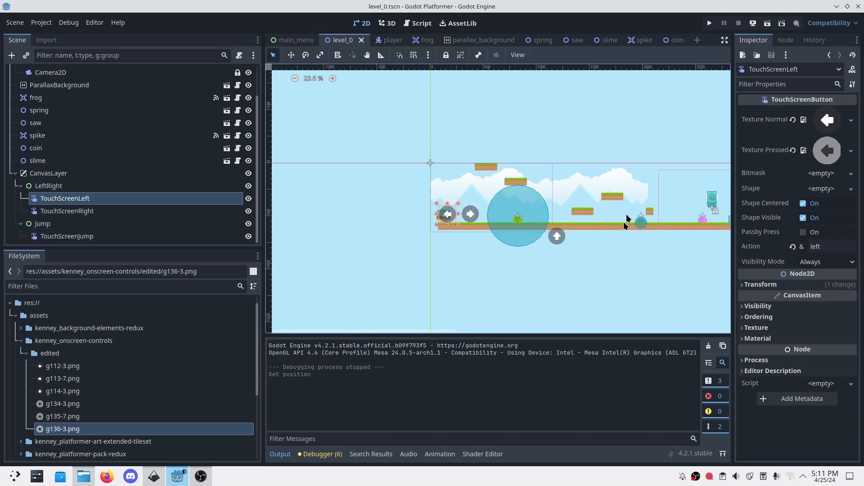
{"action": "left_click", "coordinate": [759, 285]}
{"action": "left_click", "coordinate": [793, 297]}
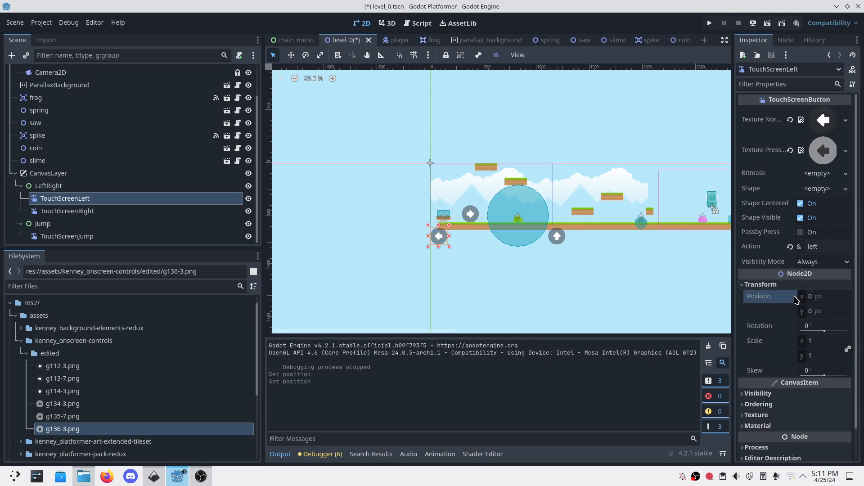
{"action": "left_click", "coordinate": [71, 215]}
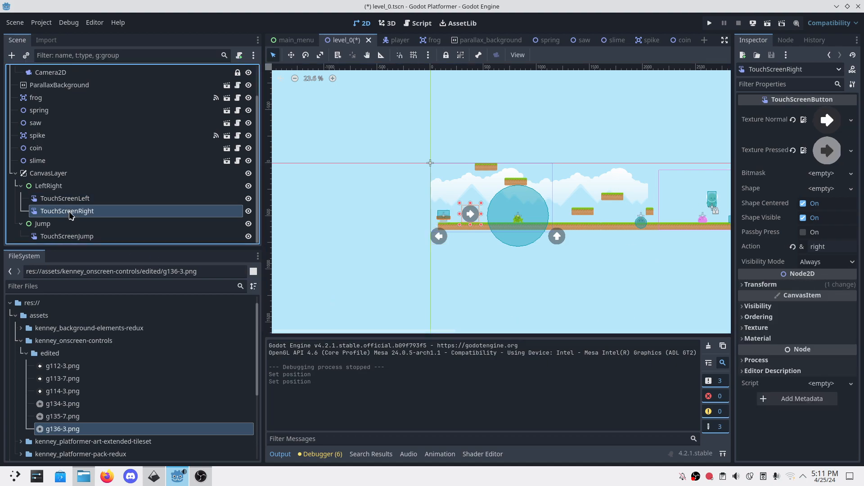
{"action": "left_click", "coordinate": [759, 284]}
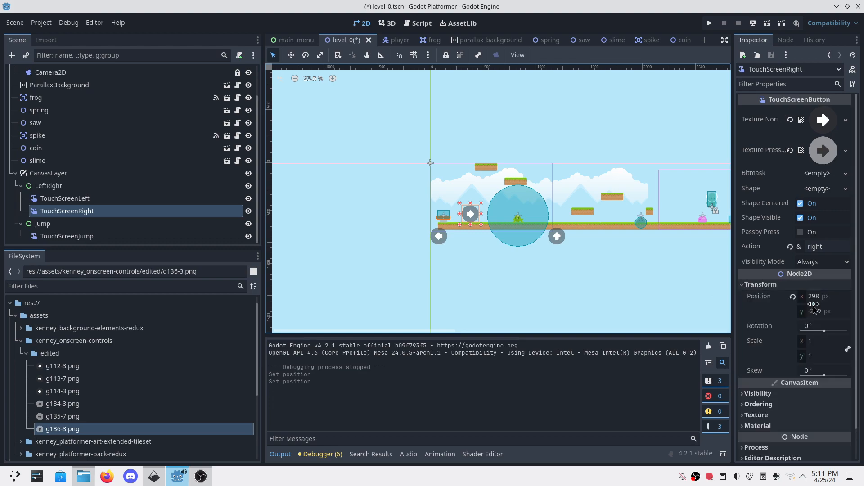
{"action": "left_click", "coordinate": [793, 297]}
{"action": "key", "text": "ctrl+s"}
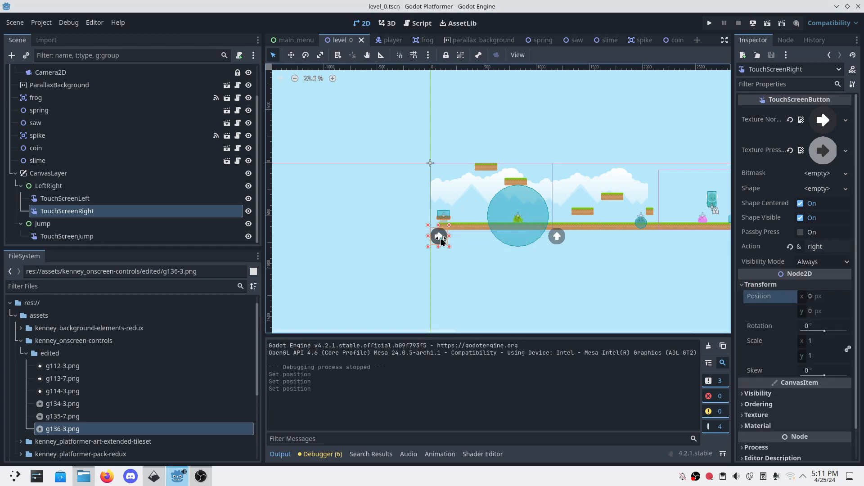
- Move TouchScreenRight horizontally away from TouchScreenLeft to position (216, 0) and save the scene
{"action": "scroll", "coordinate": [442, 242], "scroll_direction": "up", "scroll_amount": 5}
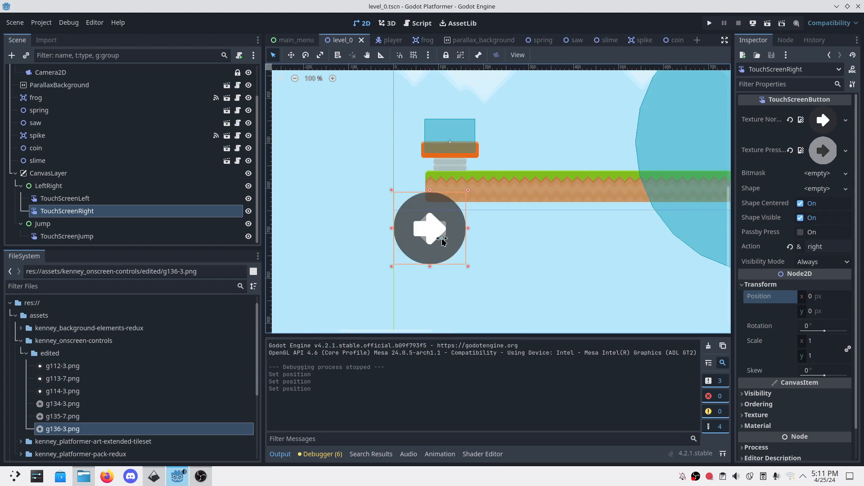
{"action": "key", "text": "shift+Right"}
{"action": "key", "text": "shift+Right"}
{"action": "key", "text": "shift+Right"}
{"action": "key", "text": "shift+Right"}
{"action": "key", "text": "shift+Right"}
{"action": "key", "text": "shift+Right"}
{"action": "key", "text": "shift+Right"}
{"action": "key", "text": "shift+Right"}
{"action": "key", "text": "shift+Right"}
{"action": "key", "text": "shift+Right"}
{"action": "key", "text": "shift+Right"}
{"action": "key", "text": "shift+Right"}
{"action": "key", "text": "shift+Right"}
{"action": "key", "text": "shift+Right"}
{"action": "key", "text": "shift+Right"}
{"action": "key", "text": "shift+Right"}
{"action": "key", "text": "shift+Right"}
{"action": "key", "text": "shift+Right"}
{"action": "key", "text": "shift+Right"}
{"action": "key", "text": "shift+Right"}
{"action": "key", "text": "shift+Right"}
{"action": "key", "text": "shift+Right"}
{"action": "key", "text": "shift+Right"}
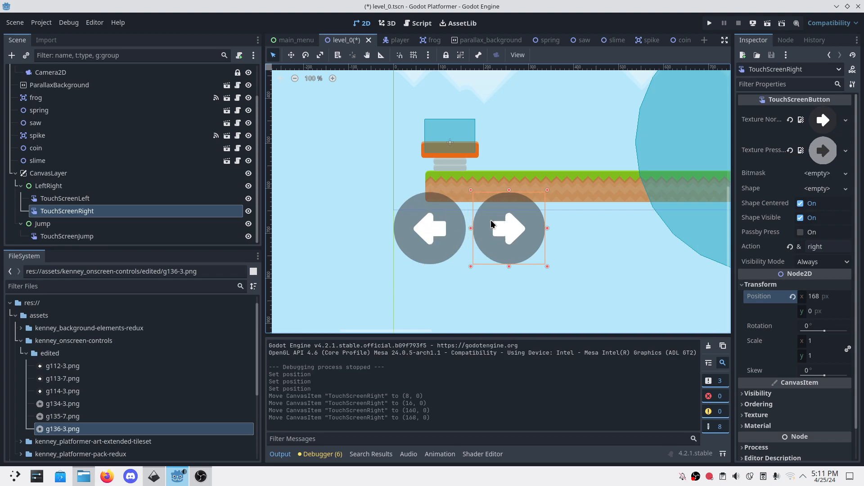
{"action": "key", "text": "shift+Right"}
{"action": "key", "text": "shift+Right"}
{"action": "key", "text": "shift+Right"}
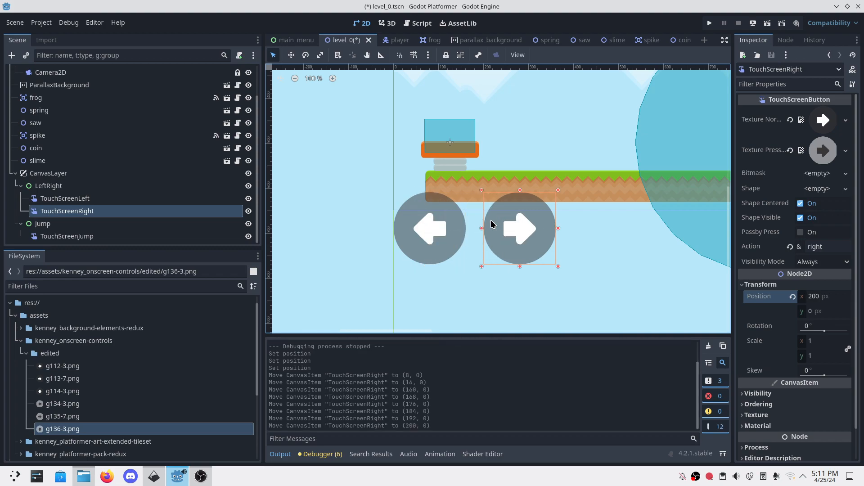
{"action": "key", "text": "shift+Right"}
{"action": "key", "text": "ctrl+s"}
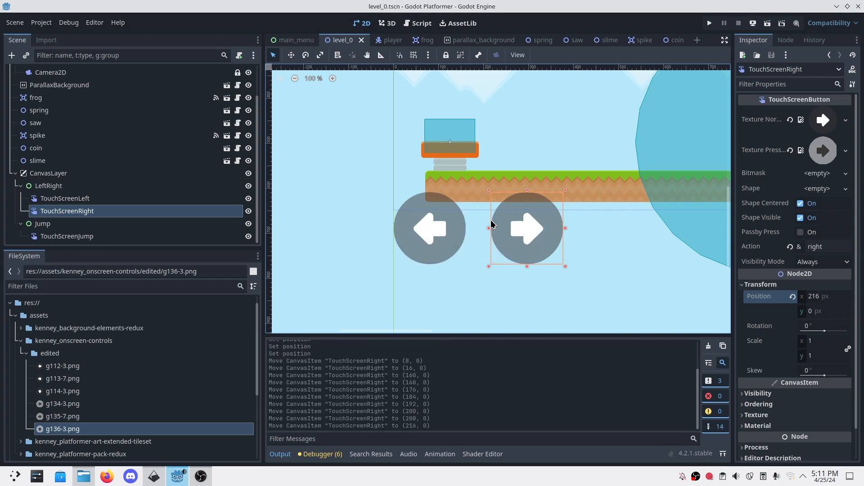
- Move the LeftRight control up and inward to (64, 416), inside the lower-left corner of the viewport frame
{"action": "scroll", "coordinate": [482, 218], "scroll_direction": "down", "scroll_amount": 4}
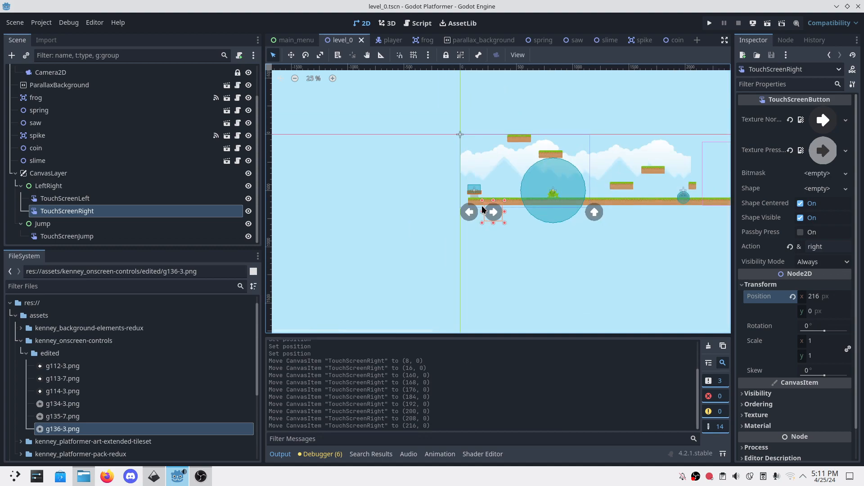
{"action": "left_click", "coordinate": [48, 186]}
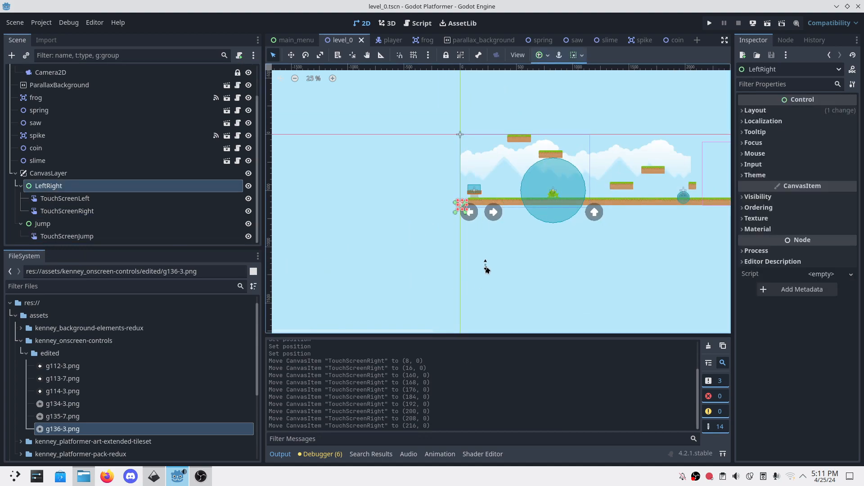
{"action": "key", "text": "shift+Up"}
{"action": "key", "text": "shift+Up"}
{"action": "key", "text": "shift+Up"}
{"action": "key", "text": "shift+Up"}
{"action": "key", "text": "shift+Up"}
{"action": "key", "text": "shift+Up"}
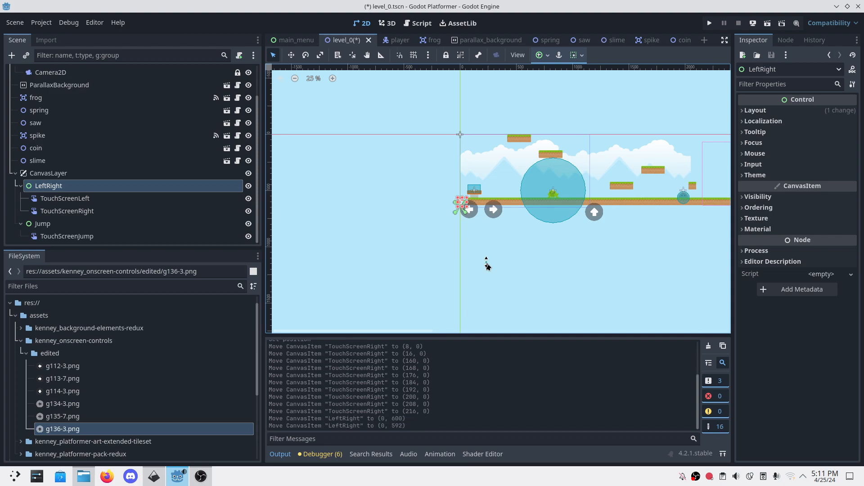
{"action": "key", "text": "shift+Up"}
{"action": "key", "text": "shift+Up"}
{"action": "key", "text": "shift+Up"}
{"action": "key", "text": "shift+Up"}
{"action": "key", "text": "shift+Up"}
{"action": "key", "text": "shift+Up"}
{"action": "key", "text": "shift+Up"}
{"action": "key", "text": "shift+Up"}
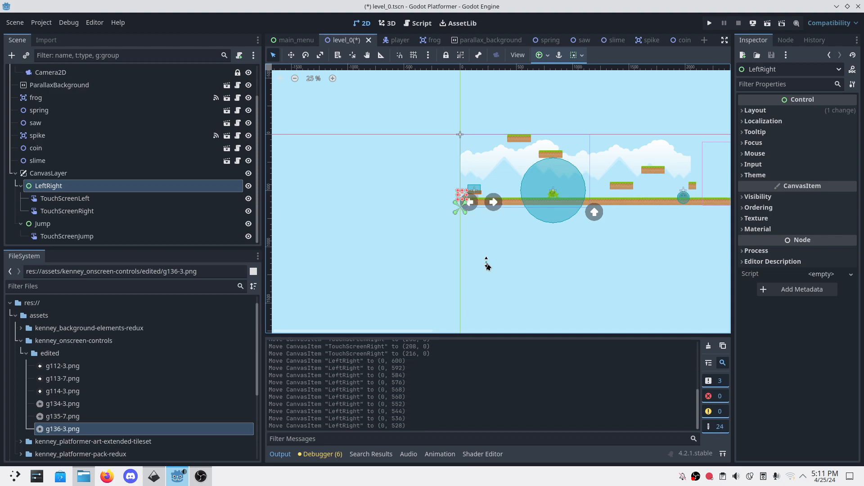
{"action": "key", "text": "shift+Up"}
{"action": "key", "text": "shift+Up"}
{"action": "key", "text": "shift+Up"}
{"action": "key", "text": "shift+Up"}
{"action": "key", "text": "shift+Up"}
{"action": "key", "text": "shift+Up"}
{"action": "key", "text": "shift+Up"}
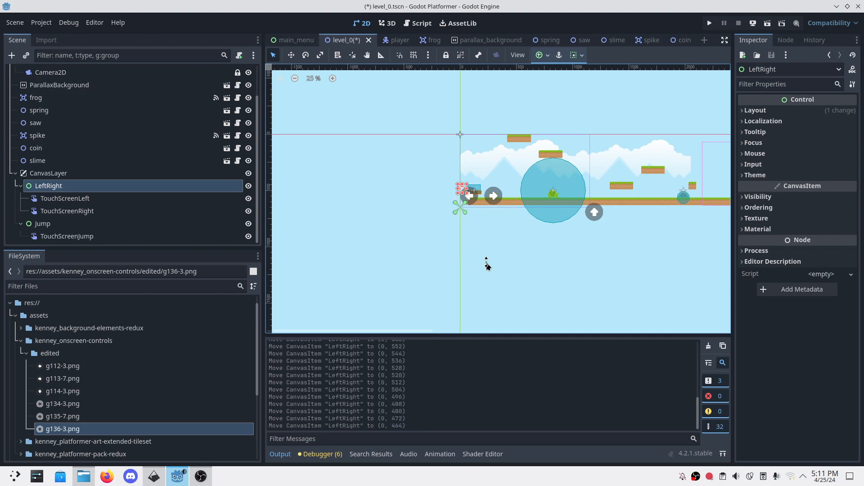
{"action": "key", "text": "shift+Up"}
{"action": "key", "text": "shift+Up"}
{"action": "key", "text": "shift+Up"}
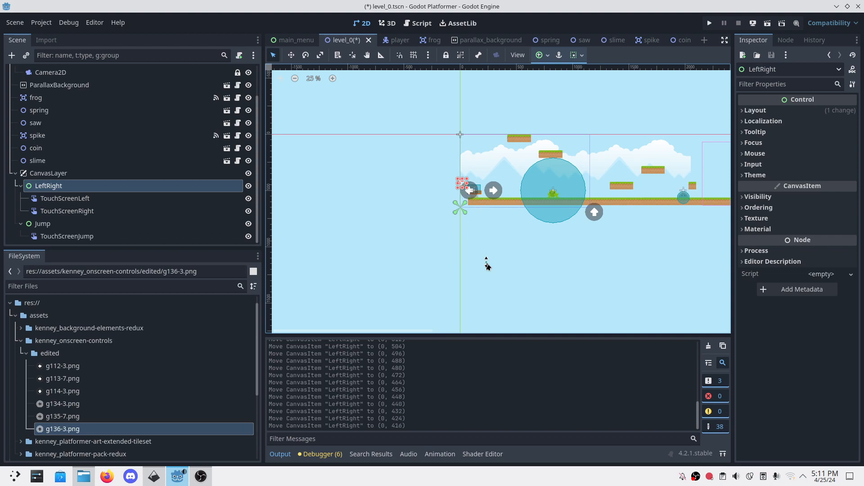
{"action": "key", "text": "shift+Right"}
{"action": "key", "text": "shift+Right"}
{"action": "key", "text": "shift+Right"}
{"action": "key", "text": "shift+Right"}
{"action": "key", "text": "shift+Right"}
{"action": "key", "text": "shift+Right"}
{"action": "key", "text": "shift+Right"}
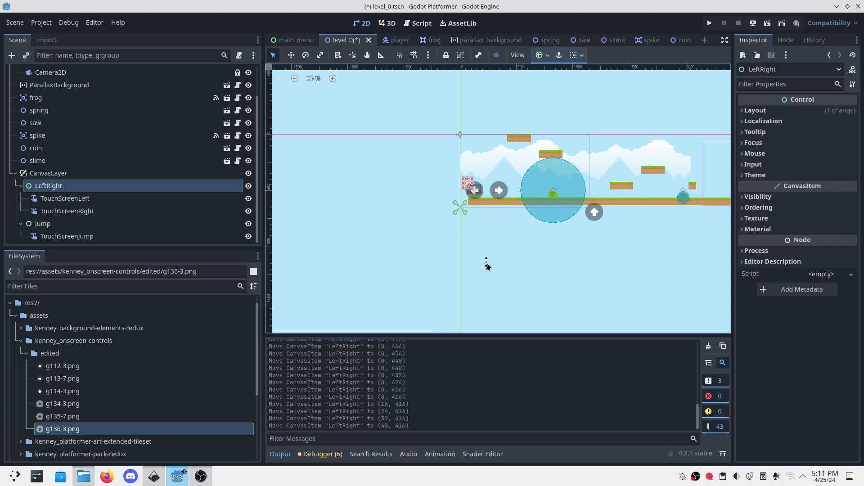
{"action": "key", "text": "shift+Right"}
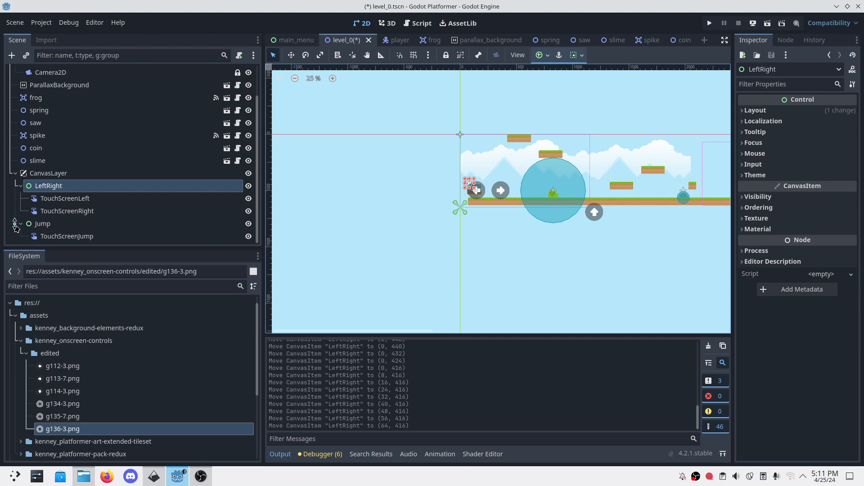
- Move the Jump control up and inward to (928, 424), inside the lower-right corner of the viewport frame, and save the scene
{"action": "left_click", "coordinate": [40, 224]}
{"action": "key", "text": "shift+Up"}
{"action": "key", "text": "shift+Up"}
{"action": "key", "text": "shift+Up"}
{"action": "key", "text": "shift+Up"}
{"action": "key", "text": "shift+Up"}
{"action": "key", "text": "shift+Up"}
{"action": "key", "text": "shift+Up"}
{"action": "key", "text": "shift+Up"}
{"action": "key", "text": "shift+Up"}
{"action": "key", "text": "shift+Up"}
{"action": "key", "text": "shift+Up"}
{"action": "key", "text": "shift+Up"}
{"action": "key", "text": "shift+Up"}
{"action": "key", "text": "shift+Up"}
{"action": "key", "text": "shift+Up"}
{"action": "key", "text": "shift+Up"}
{"action": "key", "text": "shift+Up"}
{"action": "key", "text": "shift+Up"}
{"action": "key", "text": "shift+Up"}
{"action": "key", "text": "shift+Up"}
{"action": "key", "text": "shift+Up"}
{"action": "key", "text": "shift+Up"}
{"action": "key", "text": "shift+Up"}
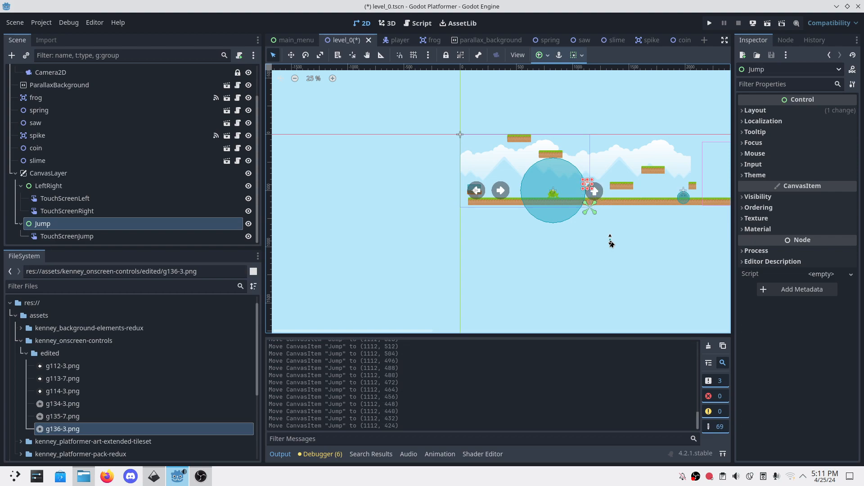
{"action": "key", "text": "shift+Left"}
{"action": "key", "text": "shift+Left"}
{"action": "key", "text": "shift+Left"}
{"action": "key", "text": "shift+Left"}
{"action": "key", "text": "shift+Left"}
{"action": "key", "text": "shift+Left"}
{"action": "key", "text": "shift+Left"}
{"action": "key", "text": "shift+Left"}
{"action": "key", "text": "shift+Left"}
{"action": "key", "text": "shift+Left"}
{"action": "key", "text": "shift+Left"}
{"action": "key", "text": "shift+Left"}
{"action": "key", "text": "shift+Left"}
{"action": "key", "text": "shift+Left"}
{"action": "key", "text": "shift+Left"}
{"action": "key", "text": "shift+Left"}
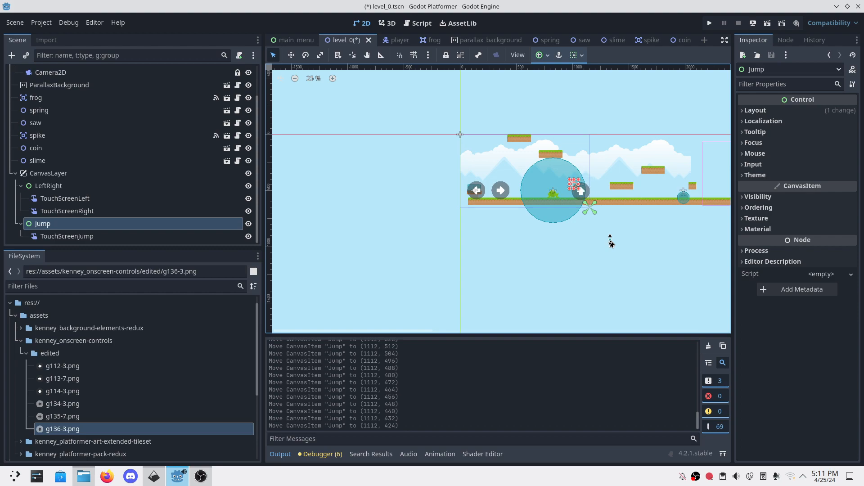
{"action": "key", "text": "shift+Right"}
{"action": "key", "text": "shift+Left"}
{"action": "key", "text": "shift+Left"}
{"action": "key", "text": "shift+Left"}
{"action": "key", "text": "shift+Left"}
{"action": "key", "text": "shift+Left"}
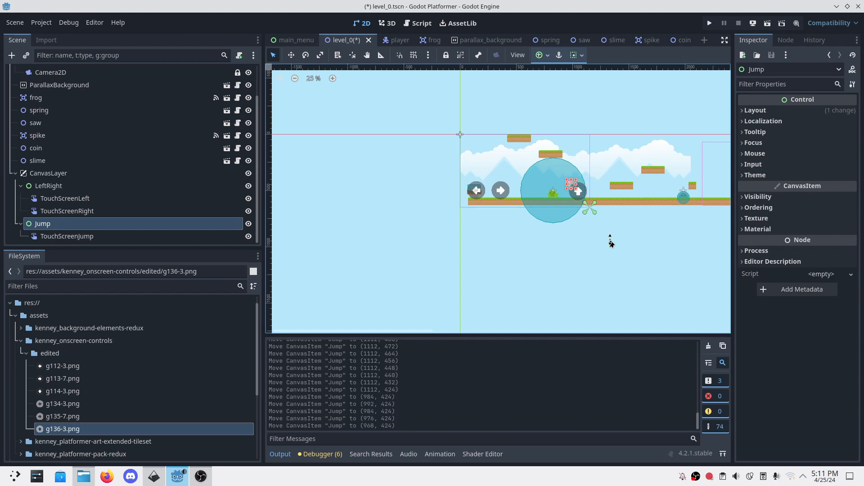
{"action": "key", "text": "shift+Left"}
{"action": "key", "text": "shift+Left"}
{"action": "key", "text": "shift+Left"}
{"action": "key", "text": "ctrl+s"}
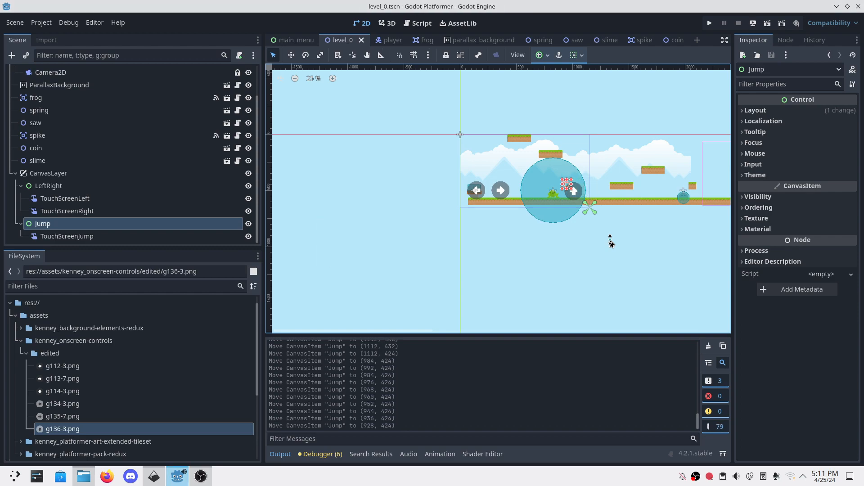
- Run Level 0 and widen the game window to check the touch buttons' placement, and close the game
{"action": "left_click", "coordinate": [711, 23]}
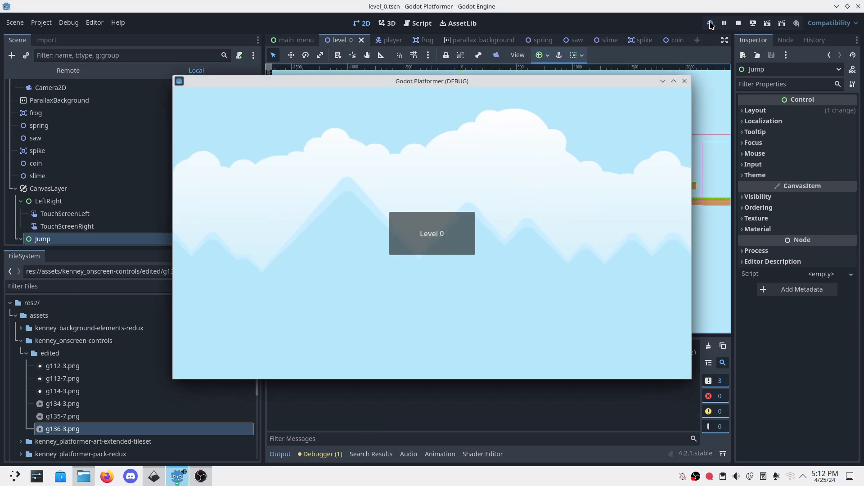
{"action": "left_click", "coordinate": [458, 229]}
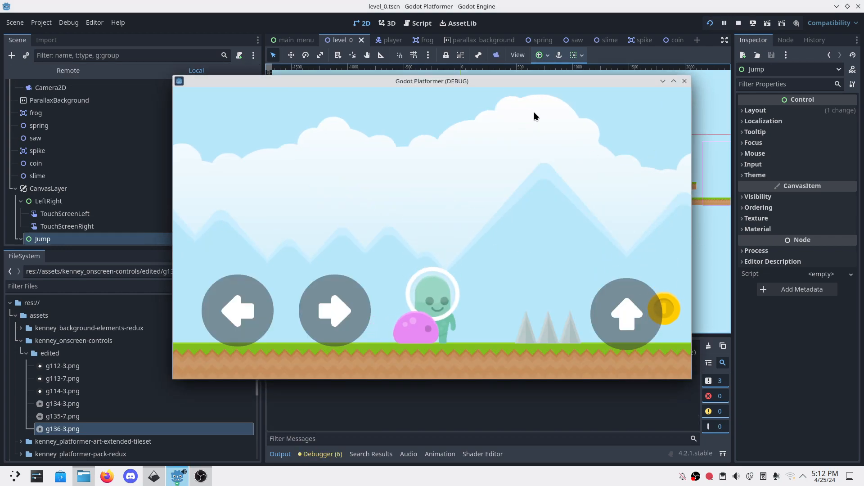
{"action": "left_click_drag", "start_coordinate": [496, 81], "coordinate": [419, 74]}
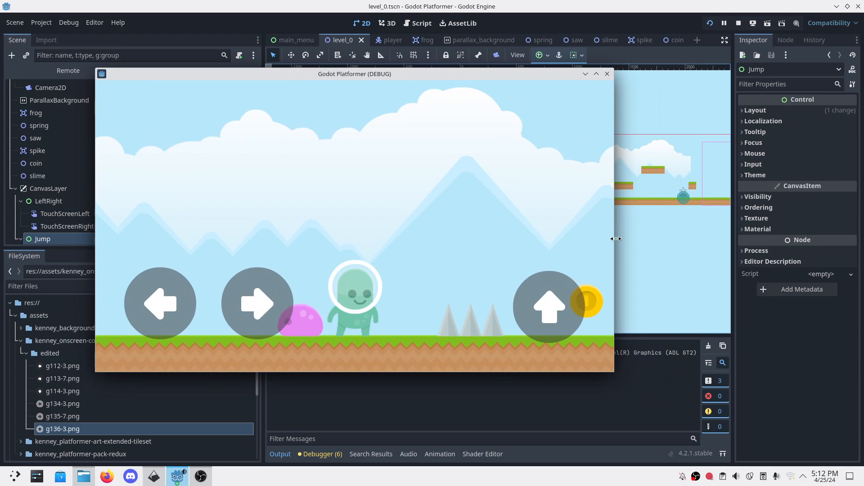
{"action": "left_click_drag", "start_coordinate": [615, 236], "coordinate": [654, 179]}
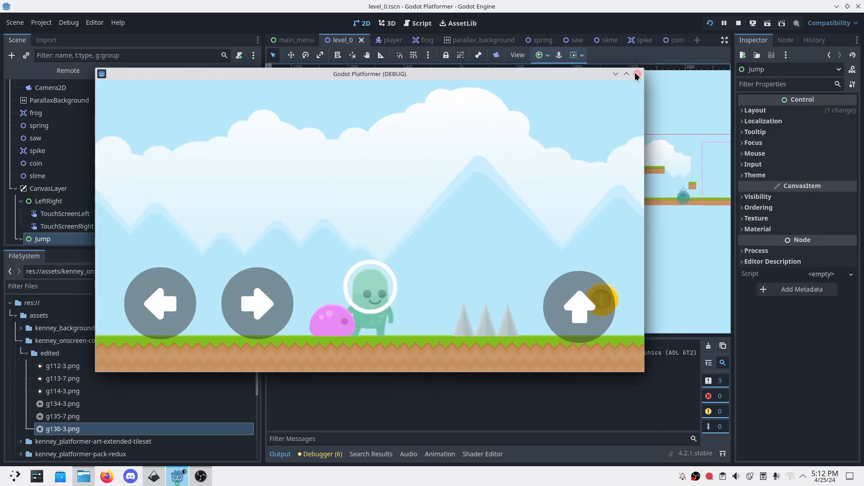
{"action": "left_click", "coordinate": [637, 74]}
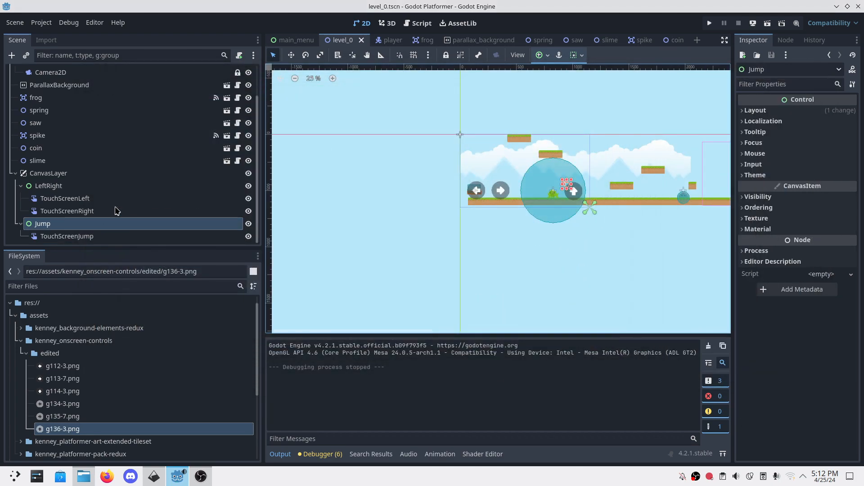
- Raise the Jump control to (928, 416), save, and check its alignment with the other buttons by running Level 0 in a widened window
{"action": "left_click", "coordinate": [557, 201]}
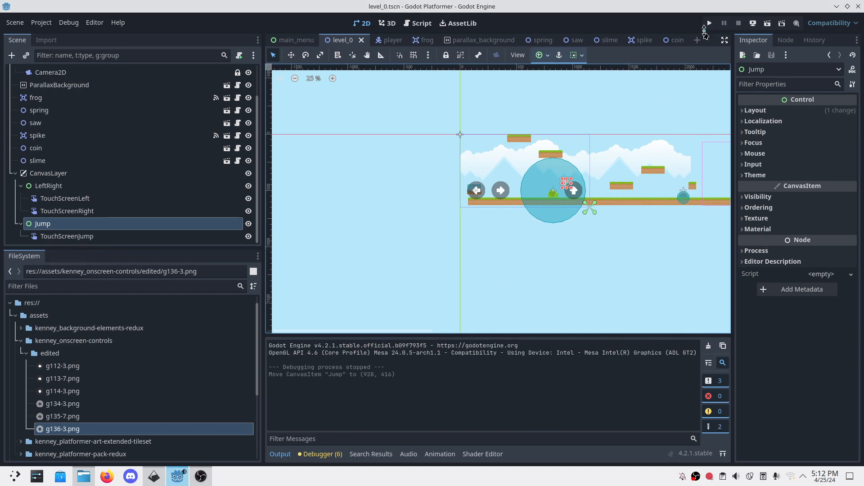
{"action": "left_click", "coordinate": [709, 23]}
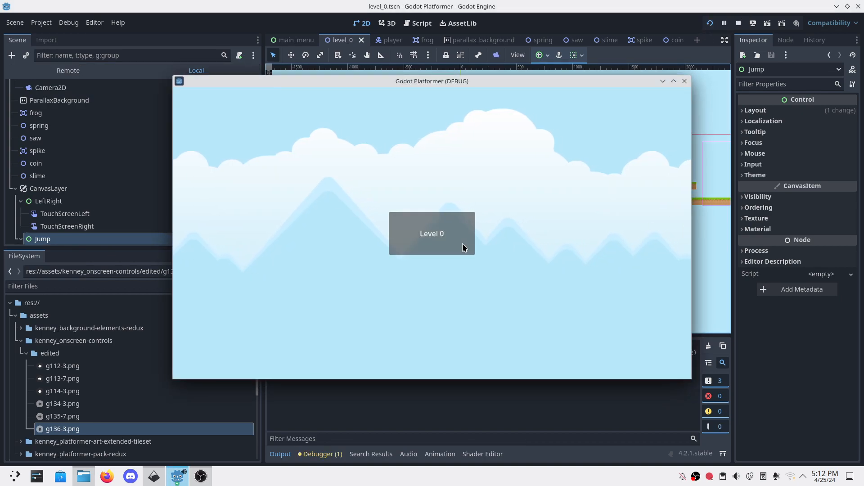
{"action": "left_click_drag", "start_coordinate": [691, 209], "coordinate": [717, 220]}
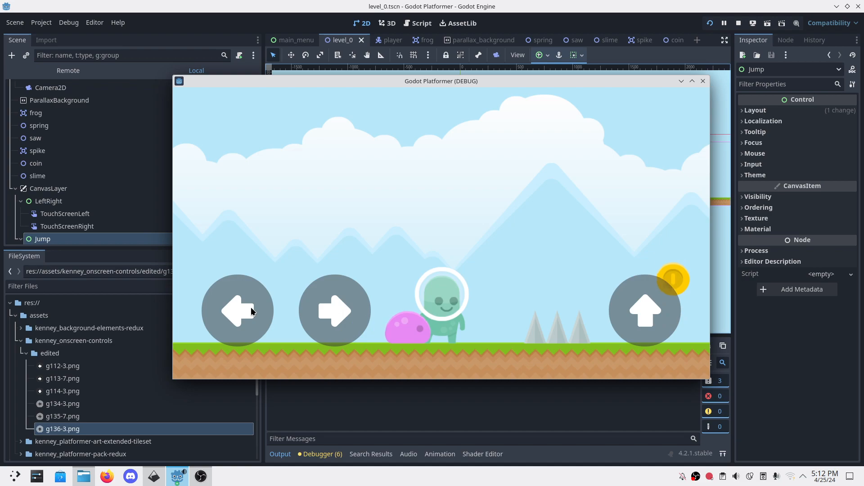
{"action": "left_click", "coordinate": [702, 82]}
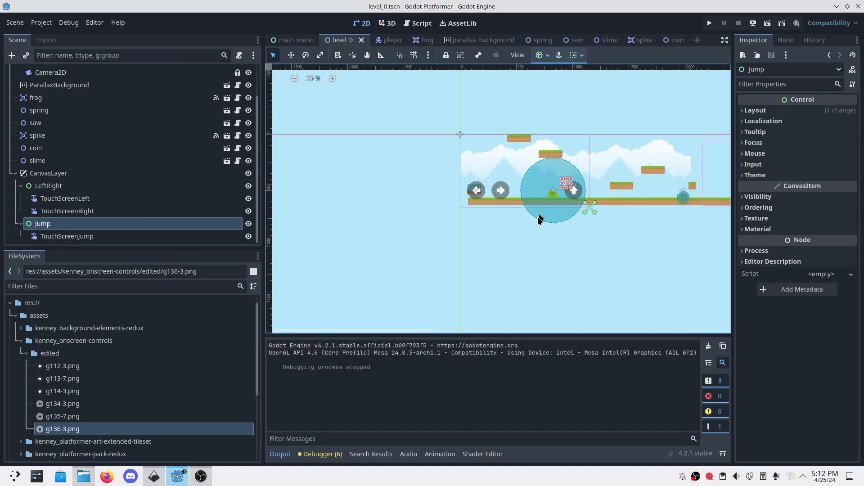
- Connect the computer to the Wi-Fi network and close the network list
{"action": "left_click", "coordinate": [789, 476]}
{"action": "left_click", "coordinate": [796, 311]}
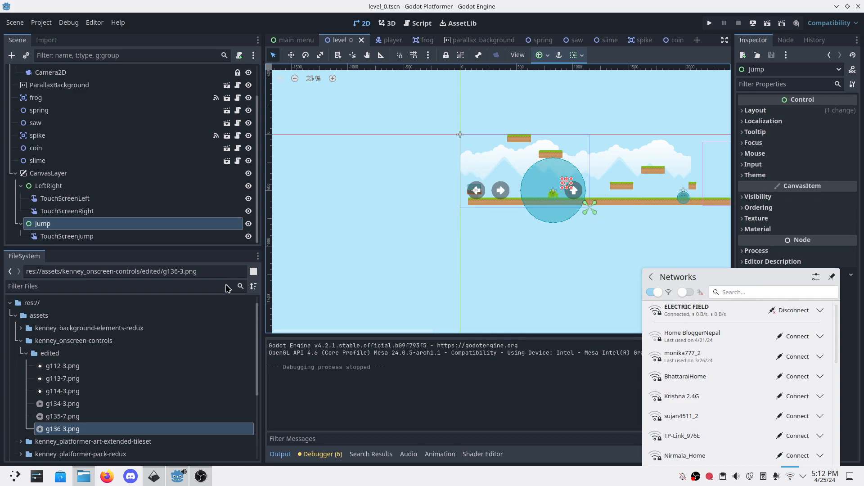
{"action": "left_click", "coordinate": [429, 401]}
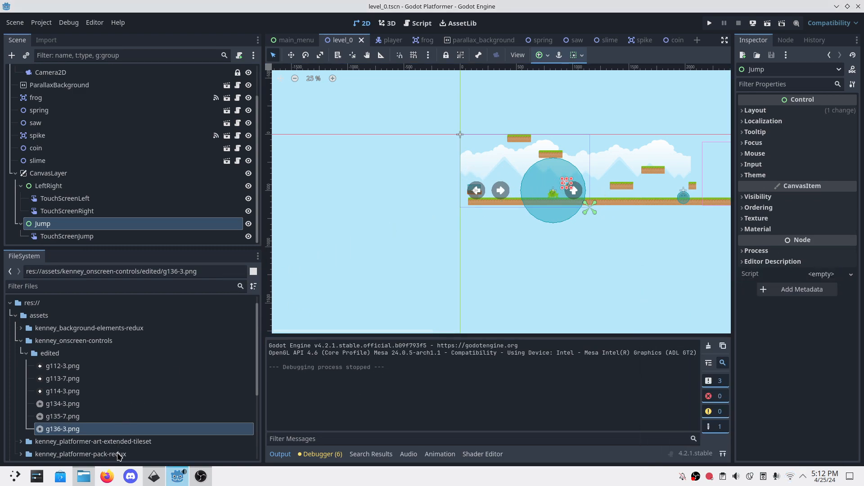
- Switch to Firefox and search the web for "check platform godot"
{"action": "left_click", "coordinate": [113, 475]}
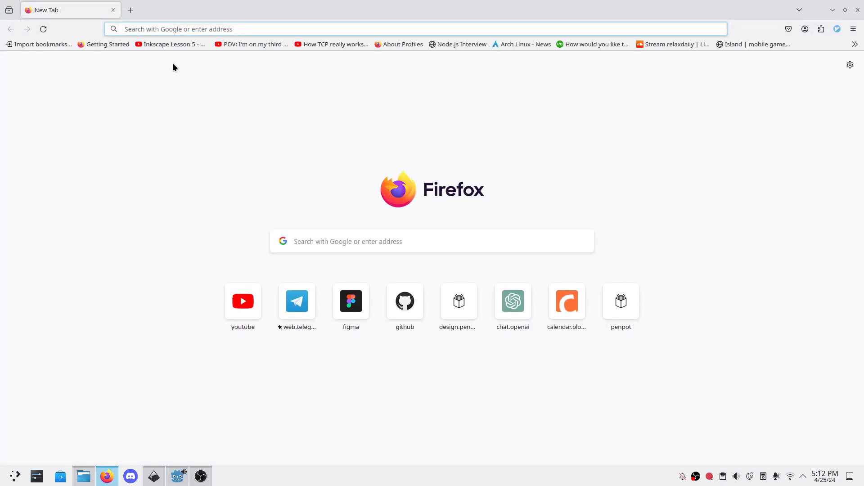
{"action": "type", "text": "check plat"}
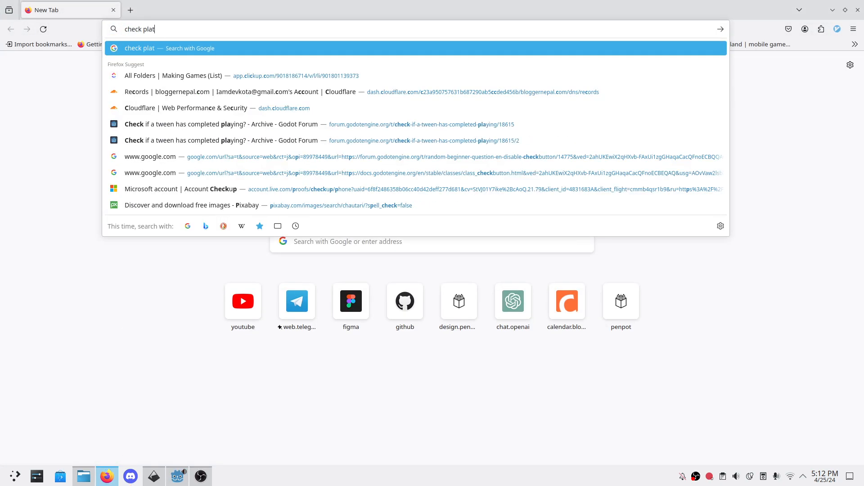
{"action": "type", "text": "form godot"}
{"action": "key", "text": "Return"}
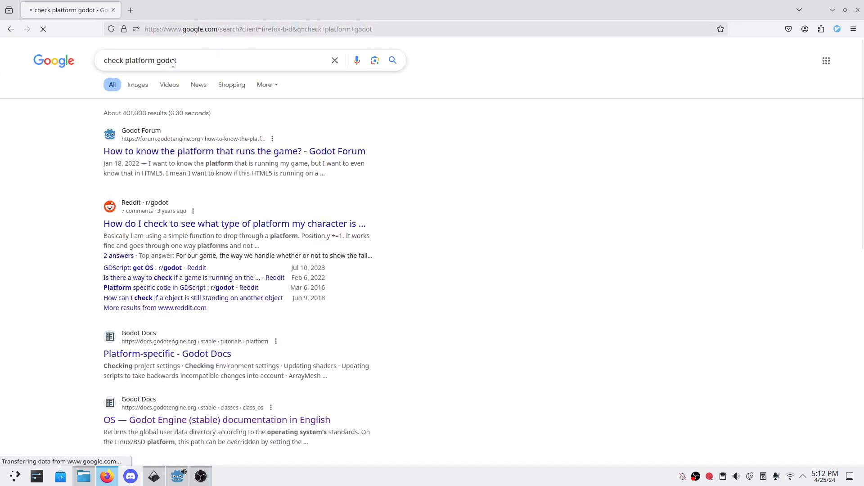
- Open the Godot Forum thread "How to know the platform that runs the game?" in a new tab and read the replies
{"action": "right_click", "coordinate": [273, 152]}
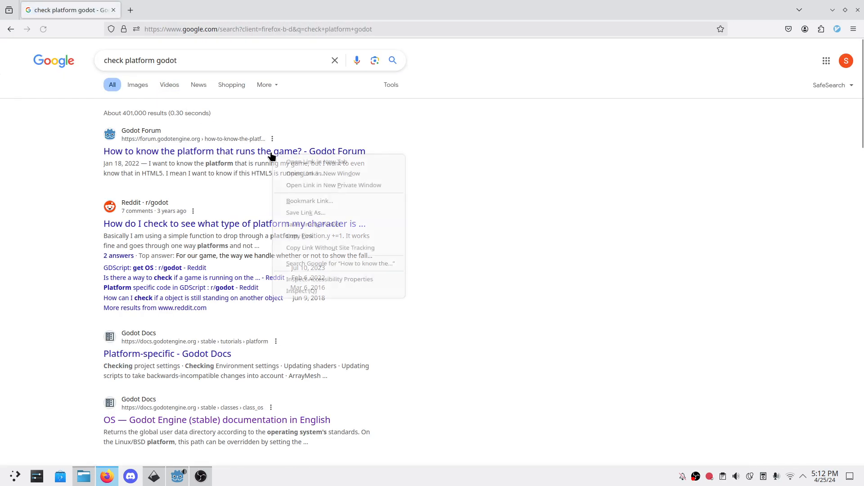
{"action": "left_click", "coordinate": [302, 162]}
{"action": "key", "text": "ctrl+Tab"}
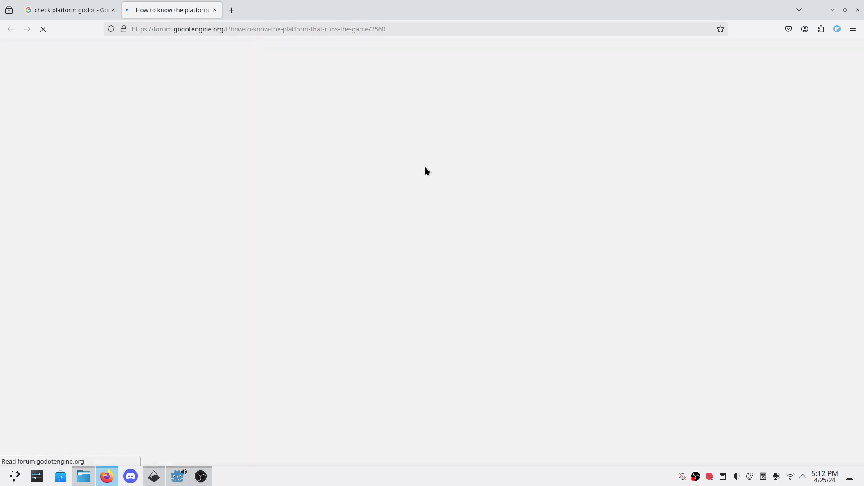
{"action": "scroll", "coordinate": [389, 290], "scroll_direction": "down", "scroll_amount": 5}
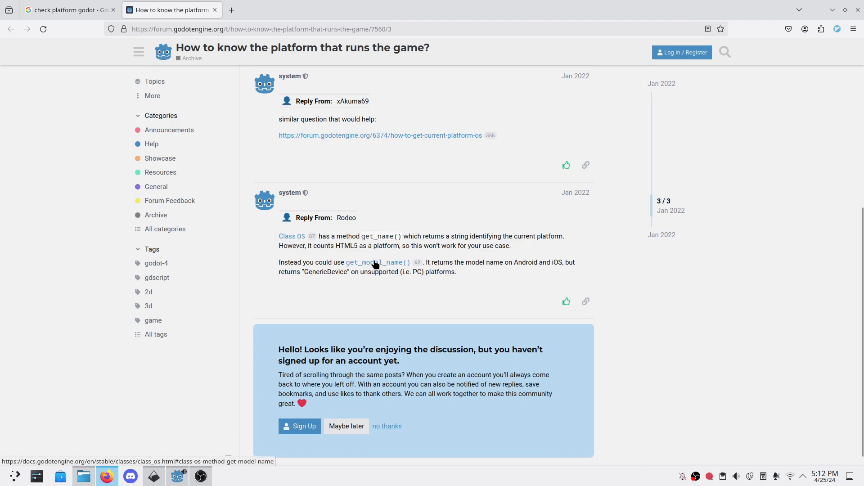
- Open the linked get_model_name() documentation in a new tab and examine the platform names listed under get_name()
{"action": "right_click", "coordinate": [375, 264]}
{"action": "left_click", "coordinate": [395, 271]}
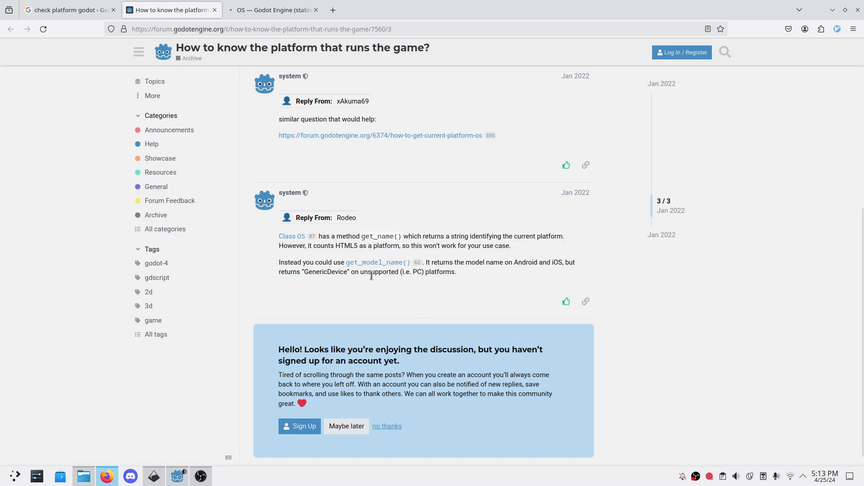
{"action": "left_click", "coordinate": [275, 10]}
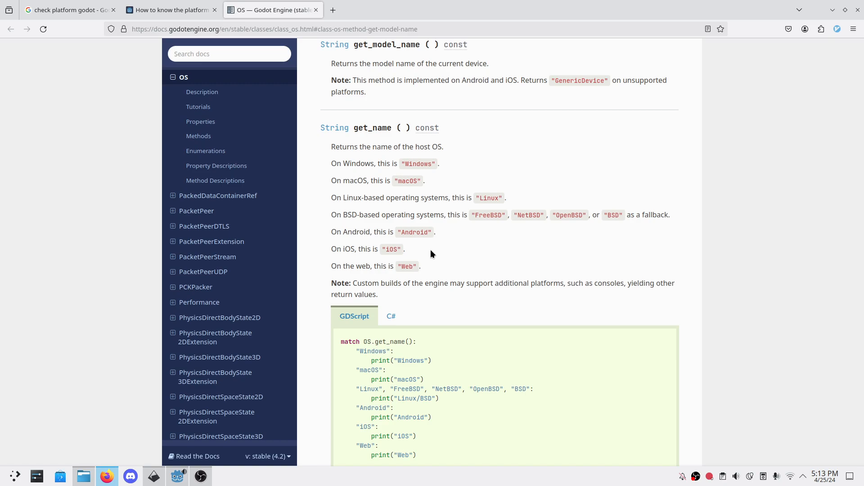
{"action": "left_click_drag", "start_coordinate": [486, 215], "coordinate": [533, 239]}
{"action": "left_click", "coordinate": [441, 240]}
{"action": "double_click", "coordinate": [409, 235]}
{"action": "double_click", "coordinate": [406, 266]}
{"action": "left_click", "coordinate": [409, 233]}
{"action": "scroll", "coordinate": [428, 335], "scroll_direction": "down", "scroll_amount": 3}
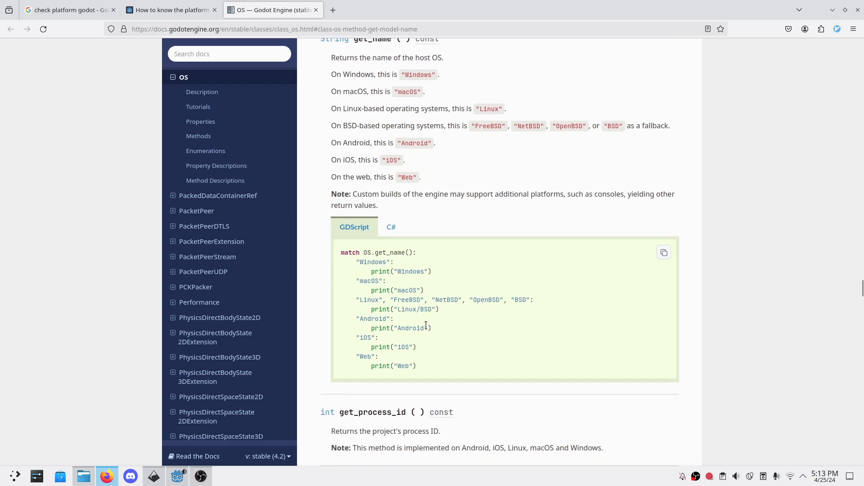
- Copy OS.get_name() from the GDScript example and return to Godot
{"action": "left_click_drag", "start_coordinate": [375, 254], "coordinate": [413, 253]}
{"action": "right_click", "coordinate": [399, 252]}
{"action": "left_click", "coordinate": [419, 260]}
{"action": "key", "text": "alt+Tab"}
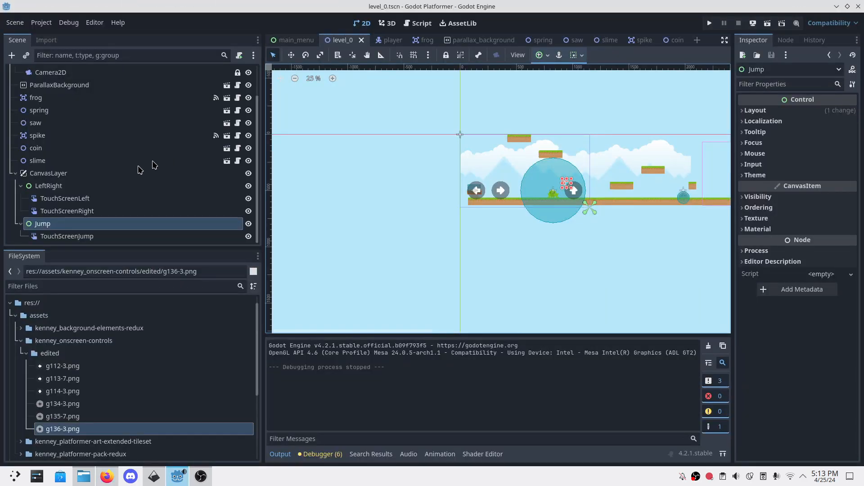
- Rename the CanvasLayer node in level_0 as ControlCanvasLayer
{"action": "left_click", "coordinate": [71, 175]}
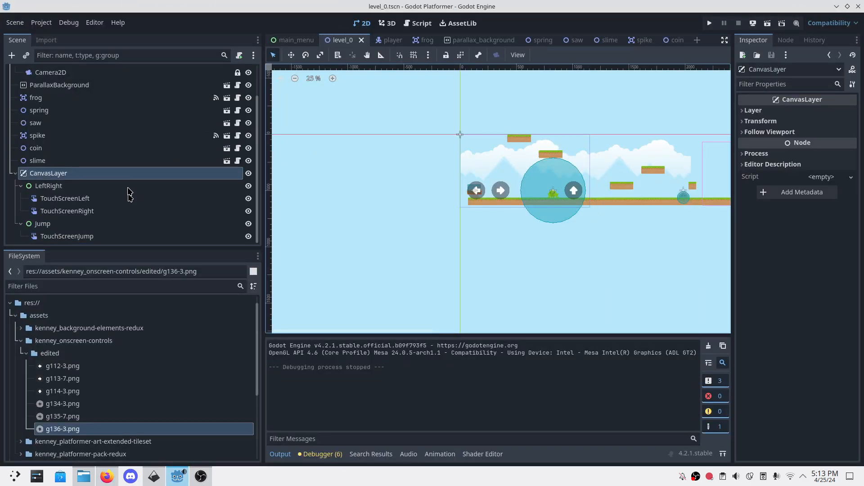
{"action": "left_click", "coordinate": [70, 175]}
{"action": "key", "text": "Home"}
{"action": "type", "text": "Control"}
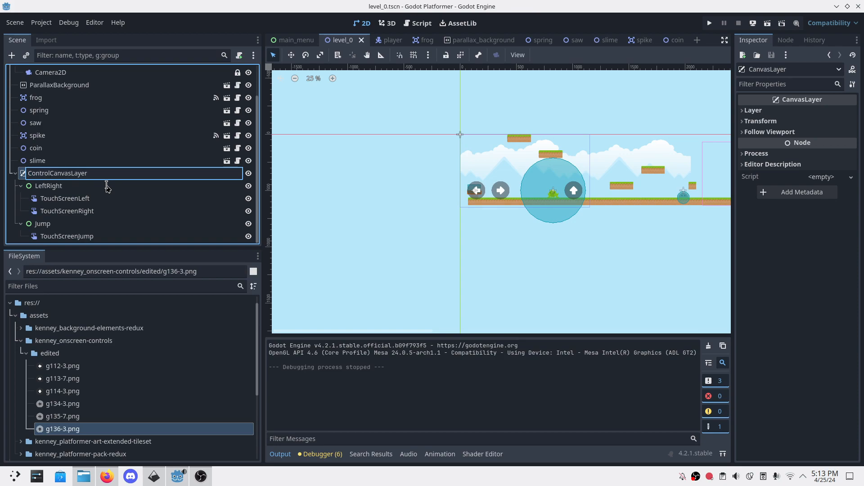
{"action": "key", "text": "Return"}
- Save the ControlCanvasLayer branch as scene control_canvas_layer.tscn in res://scenes, save level_0 and open the new scene for editing
{"action": "right_click", "coordinate": [87, 177]}
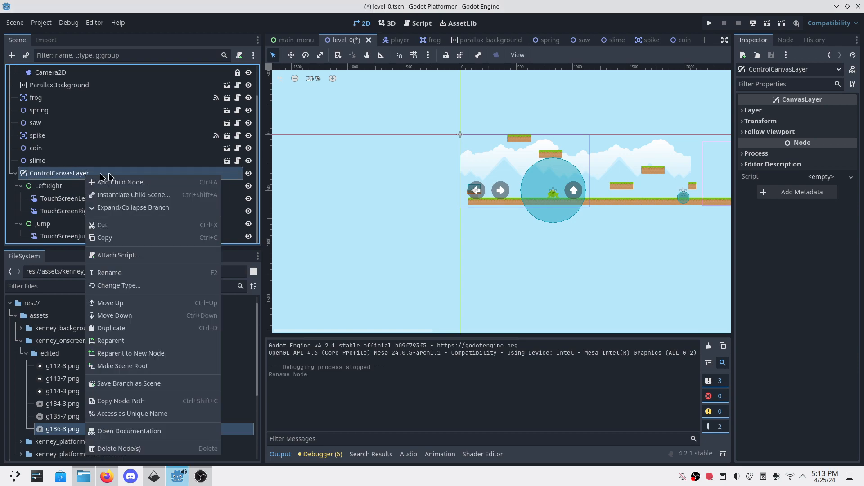
{"action": "left_click", "coordinate": [147, 384]}
{"action": "double_click", "coordinate": [343, 139]}
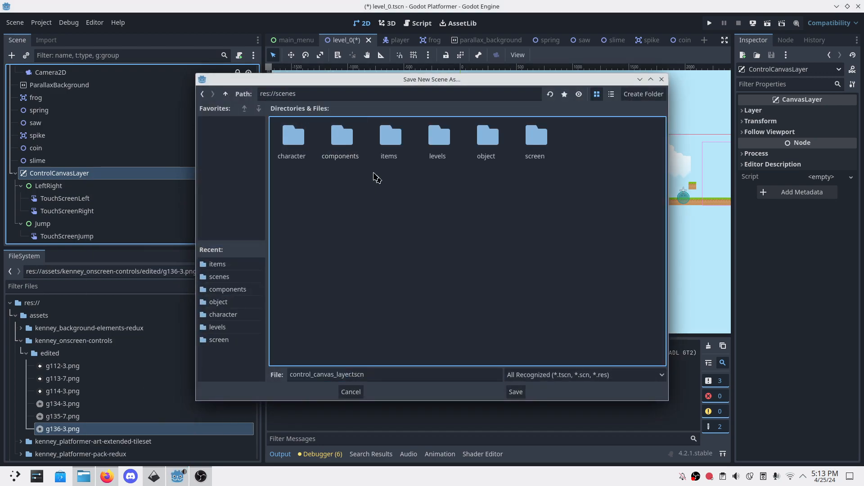
{"action": "left_click", "coordinate": [342, 141]}
{"action": "left_click", "coordinate": [516, 392]}
{"action": "key", "text": "ctrl+s"}
{"action": "left_click", "coordinate": [241, 211]}
{"action": "key", "text": "ctrl+s"}
- Attach a new GDScript at res://scenes/control_canvas_layer.gd to the ControlCanvasLayer root node using the default Node template
{"action": "left_click", "coordinate": [88, 71]}
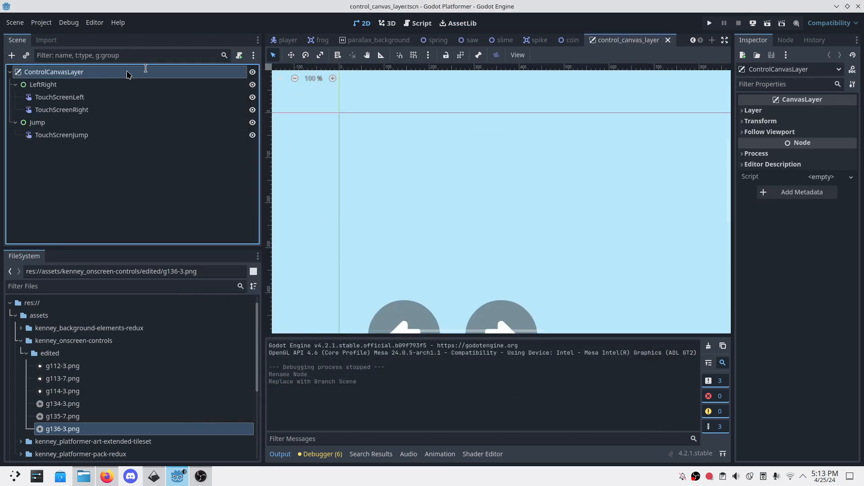
{"action": "left_click", "coordinate": [242, 56]}
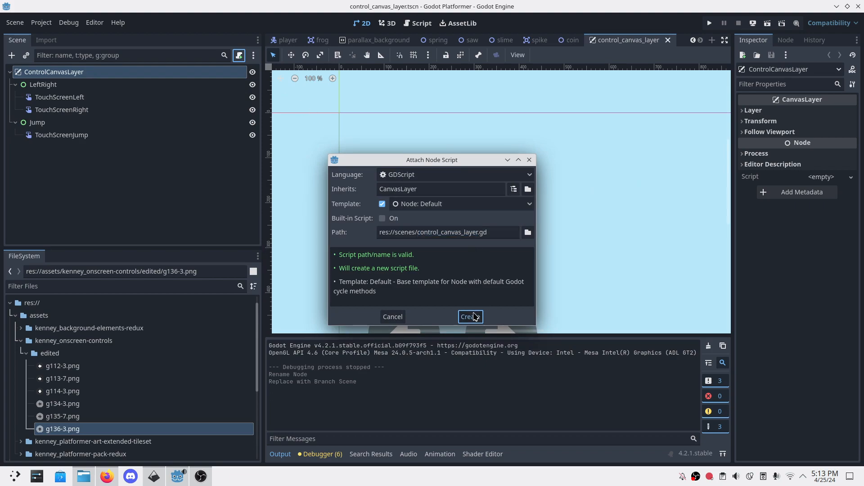
{"action": "left_click", "coordinate": [473, 314]}
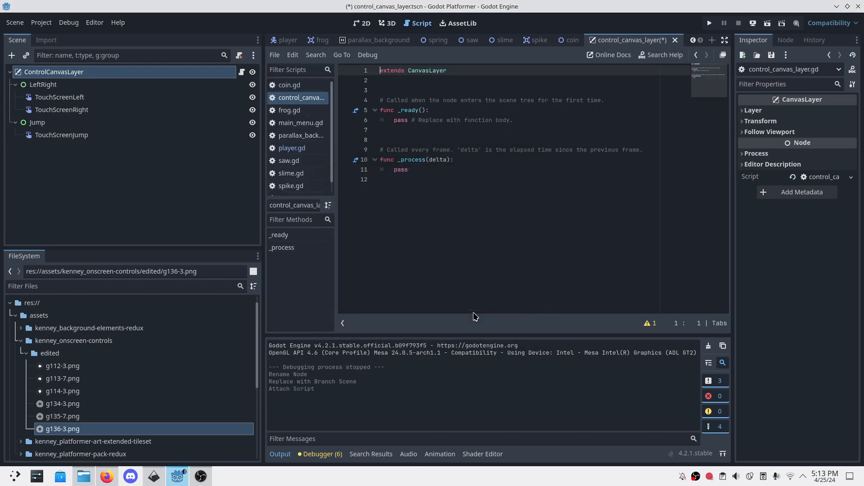
- Start an if statement at the beginning of _ready() with the copied OS.get_name() call
{"action": "left_click", "coordinate": [440, 110]}
{"action": "key", "text": "Return"}
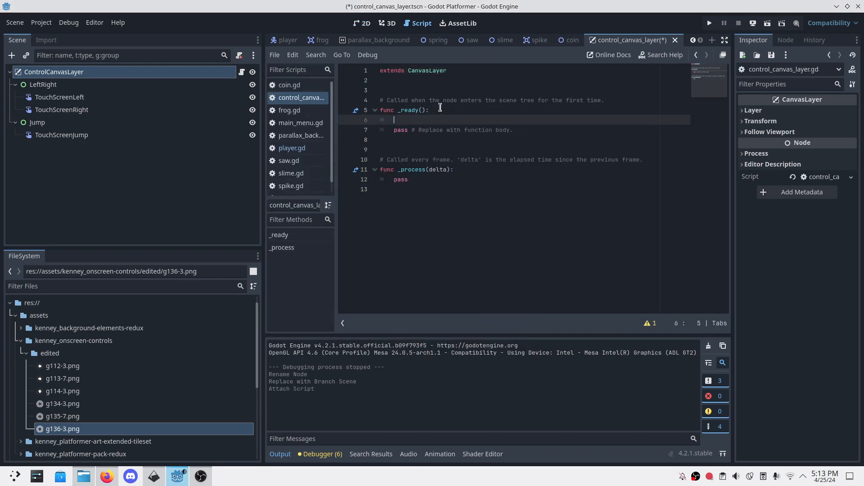
{"action": "key", "text": "ctrl+v"}
{"action": "key", "text": "shift+Home"}
{"action": "key", "text": "Left"}
{"action": "type", "text": "if"}
{"action": "key", "text": "ctrl+shift+Right"}
{"action": "key", "text": "ctrl+shift+Right"}
{"action": "key", "text": "ctrl+shift+Right"}
{"action": "key", "text": "Right"}
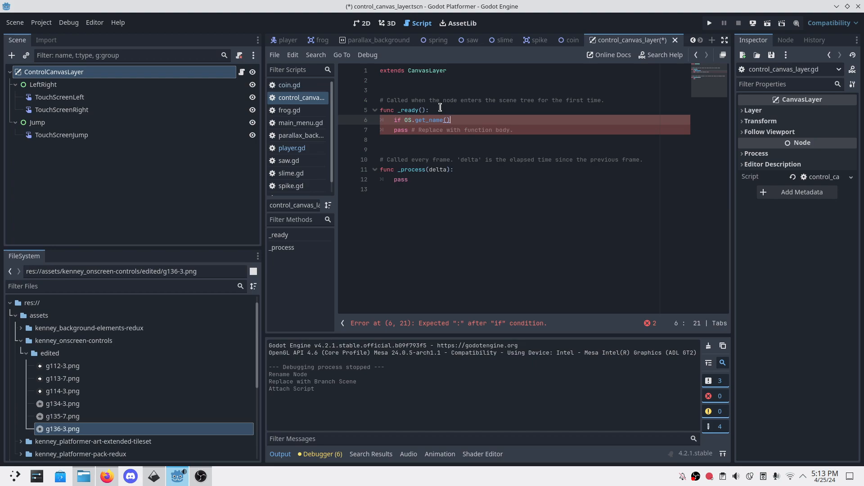
- Complete the condition as == "Android": after checking the name in the documentation, and add an indented line beneath it
{"action": "type", "text": "=="}
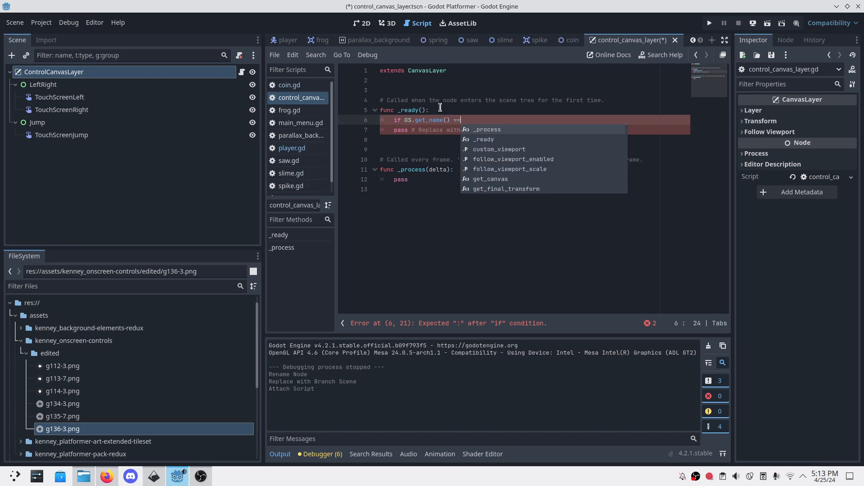
{"action": "type", "text": " \"Android"}
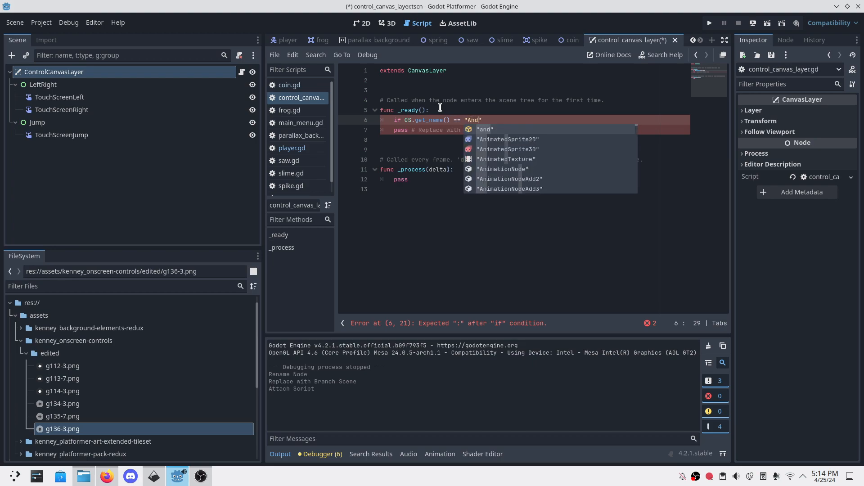
{"action": "key", "text": "alt+Tab"}
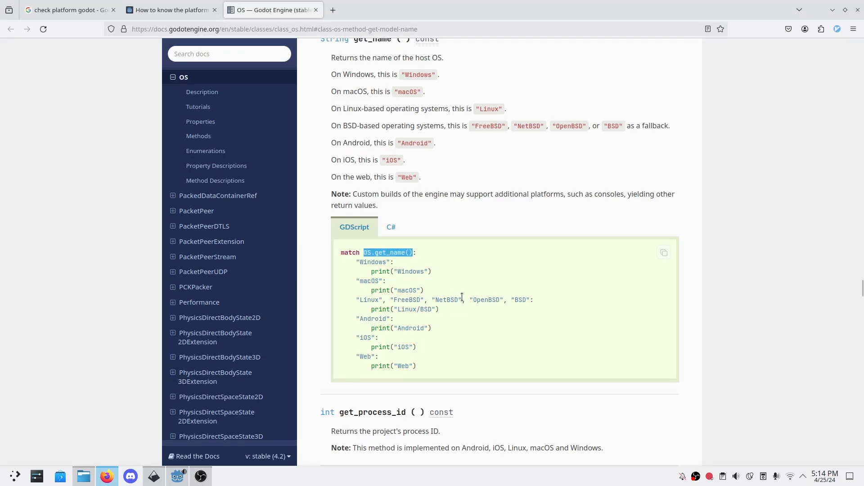
{"action": "key", "text": "alt+Tab"}
{"action": "left_click", "coordinate": [516, 114]}
{"action": "left_click", "coordinate": [507, 115]}
{"action": "type", "text": ":"}
{"action": "key", "text": "Return"}
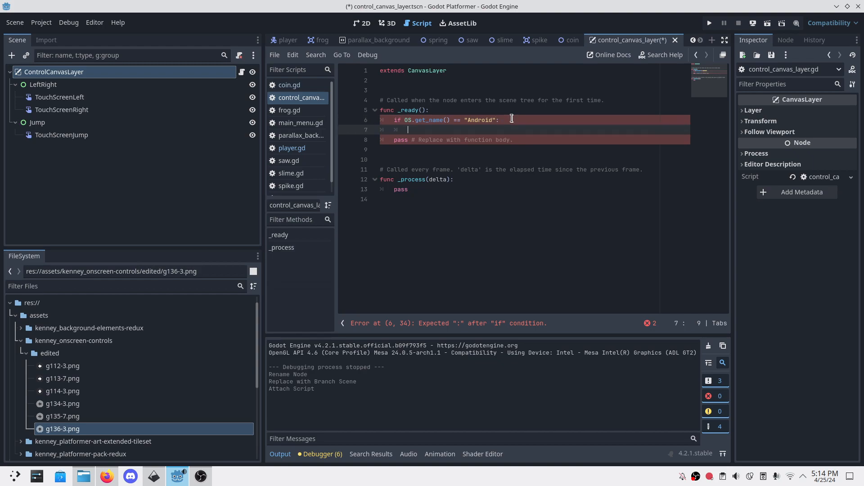
- Change the comparison operator in the Android condition to != and save the script
{"action": "left_click", "coordinate": [512, 119]}
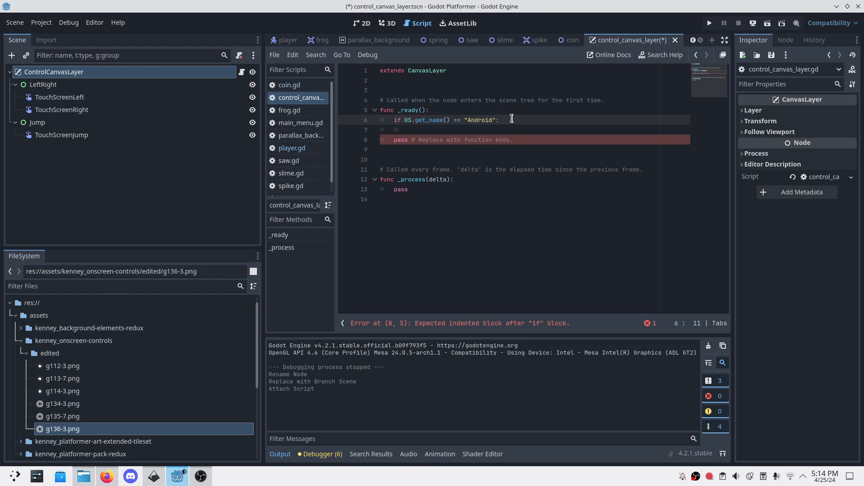
{"action": "type", "text": "!"}
{"action": "key", "text": "ctrl+s"}
- Add $LeftRight.visible = false inside the if block
{"action": "key", "text": "Down"}
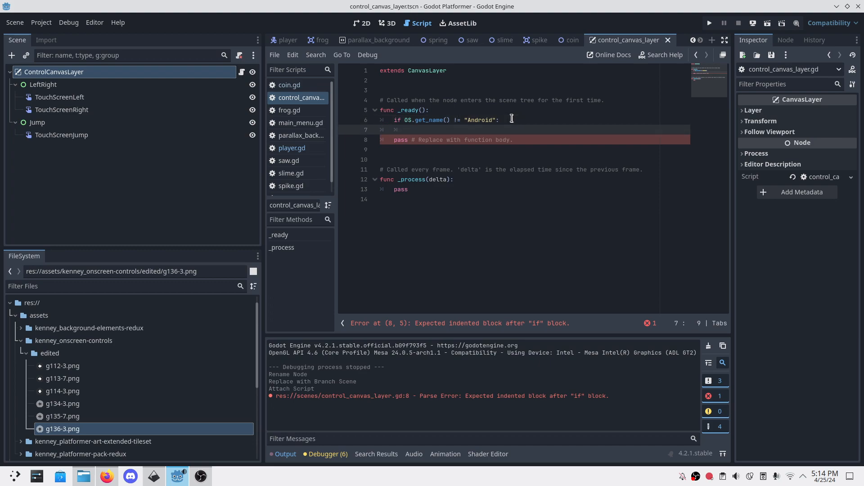
{"action": "type", "text": "$Lef"}
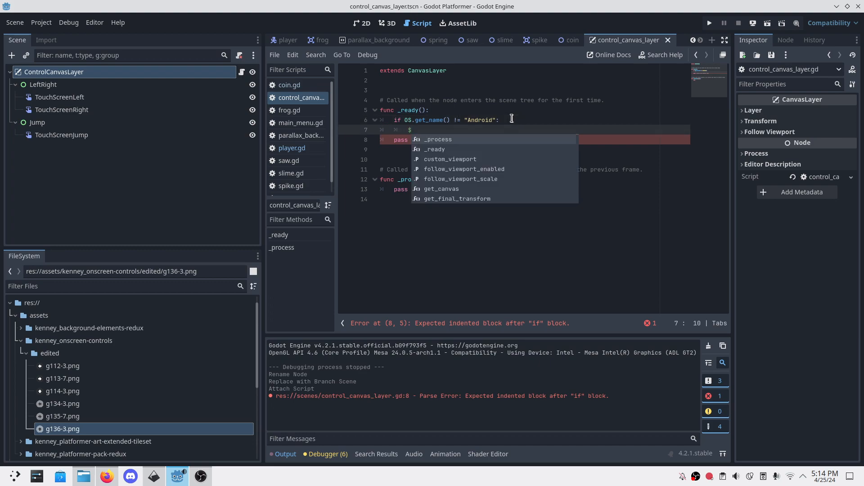
{"action": "key", "text": "Return"}
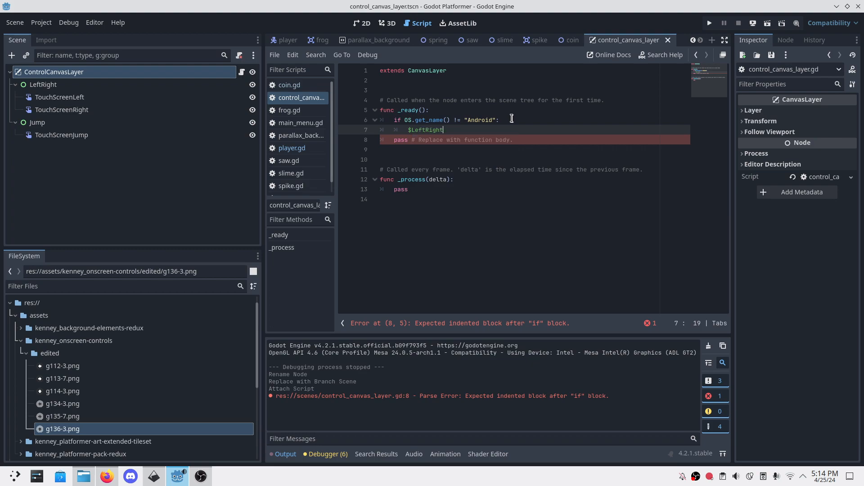
{"action": "type", "text": ".visible = false"}
- Duplicate the LeftRight visibility line, change the copy to $Jump.visible = false, and save the script
{"action": "type", "text": "$LeftRight.visible = false"}
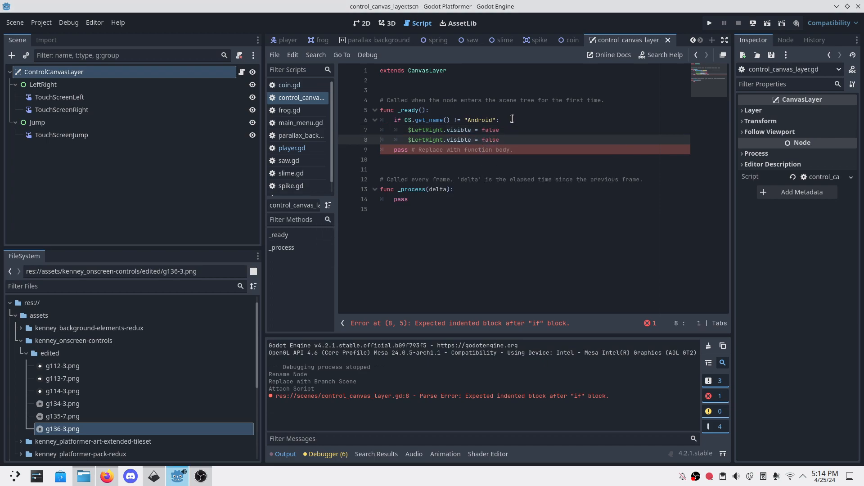
{"action": "double_click", "coordinate": [423, 140]}
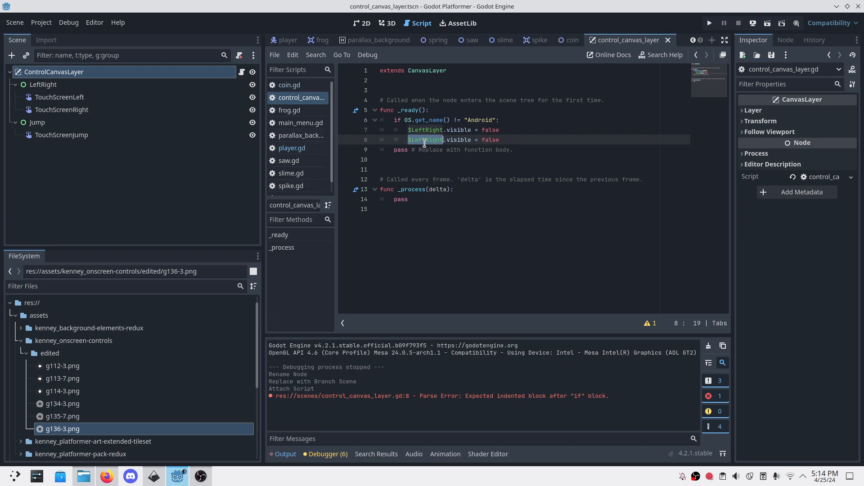
{"action": "type", "text": "Jum"}
{"action": "key", "text": "BackSpace"}
{"action": "key", "text": "BackSpace"}
{"action": "key", "text": "BackSpace"}
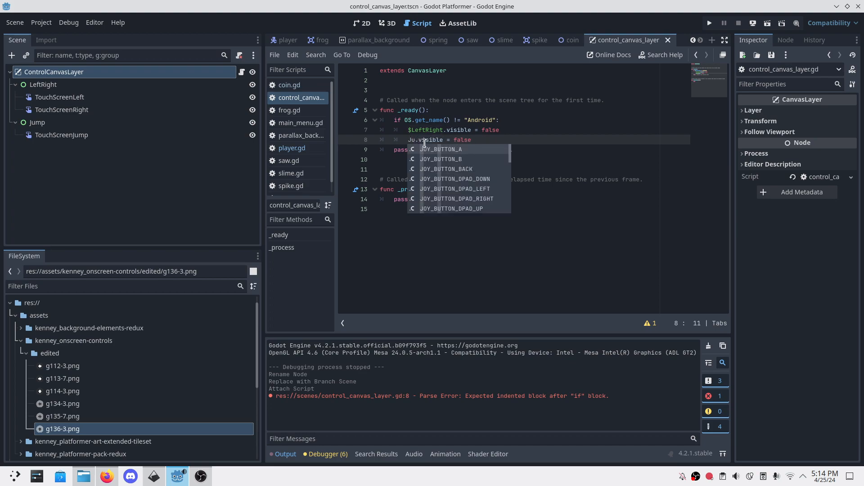
{"action": "type", "text": "$JU"}
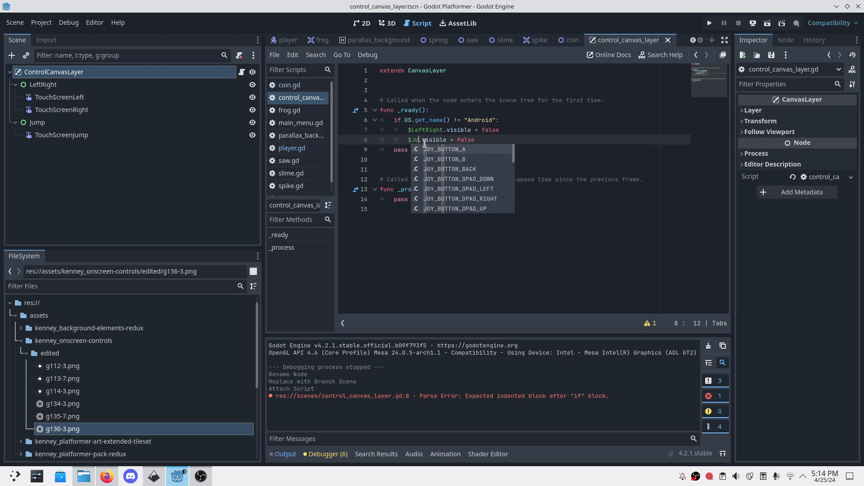
{"action": "key", "text": "Return"}
{"action": "key", "text": "ctrl+s"}
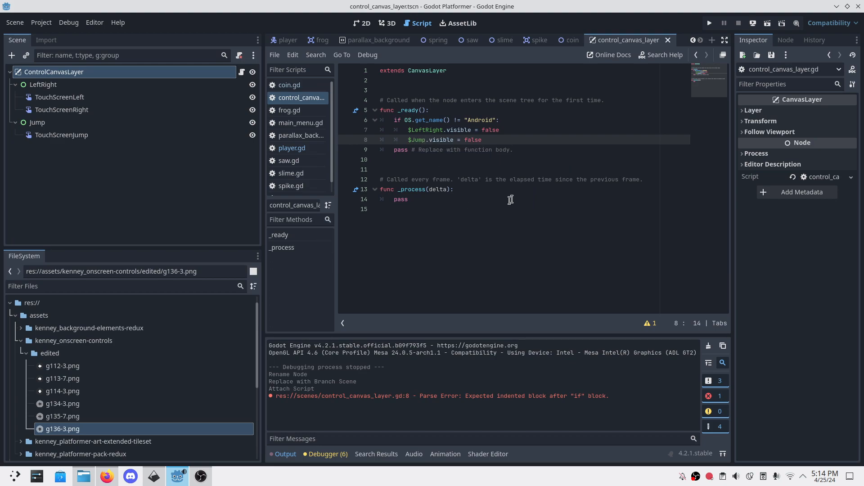
{"action": "left_click", "coordinate": [561, 160]}
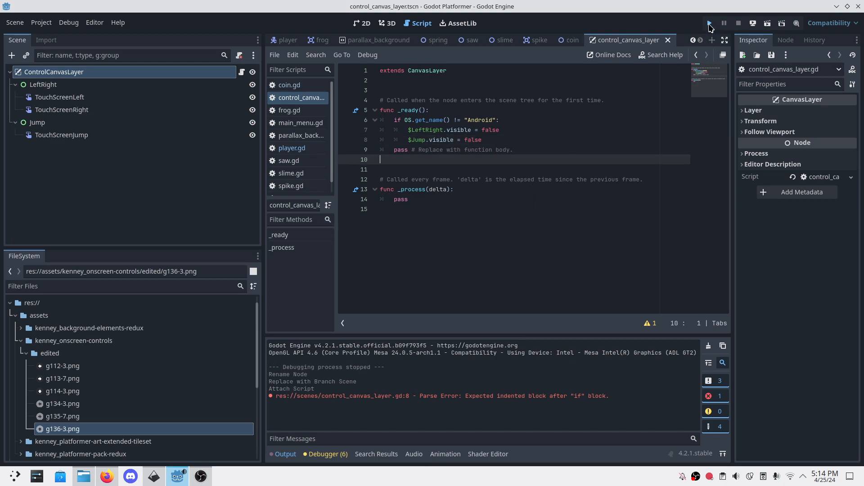
- Run the project on the desktop, check the game without touch buttons by moving left and jumping, and stop it
{"action": "left_click", "coordinate": [710, 23]}
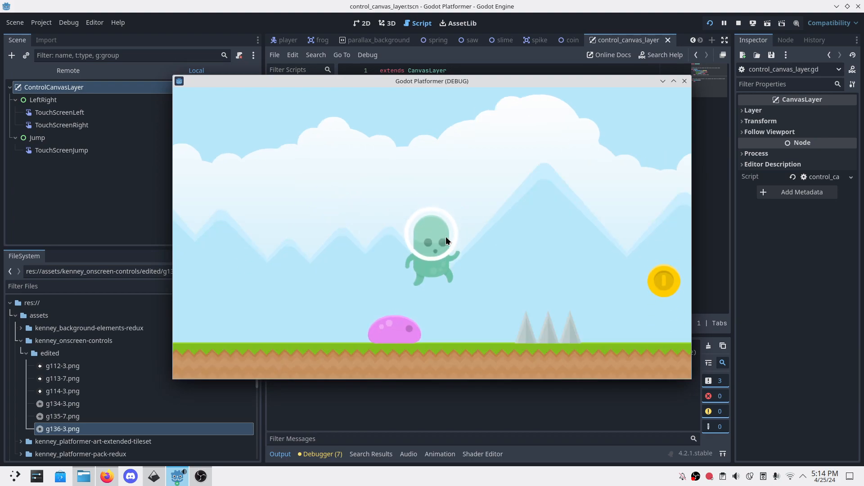
{"action": "key", "text": "Left"}
{"action": "key", "text": "space"}
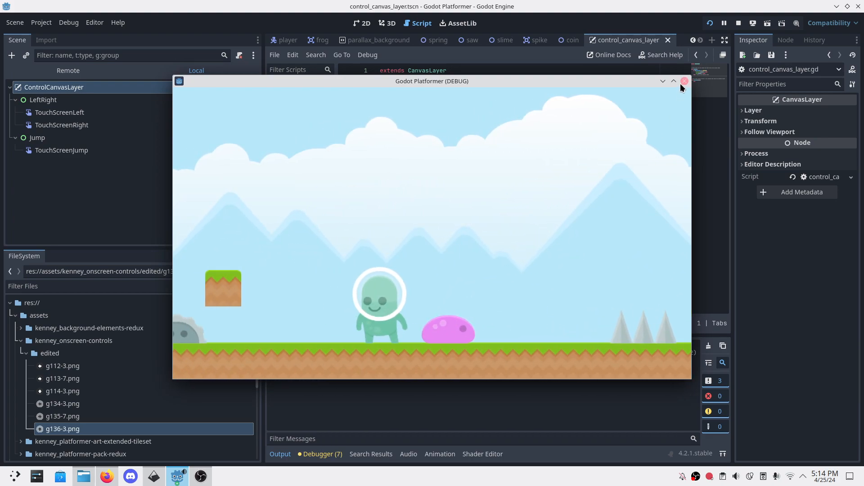
{"action": "left_click", "coordinate": [738, 23]}
- Deploy and run the project on the connected Redmi M2006C3LI Android device
{"action": "left_click", "coordinate": [753, 24]}
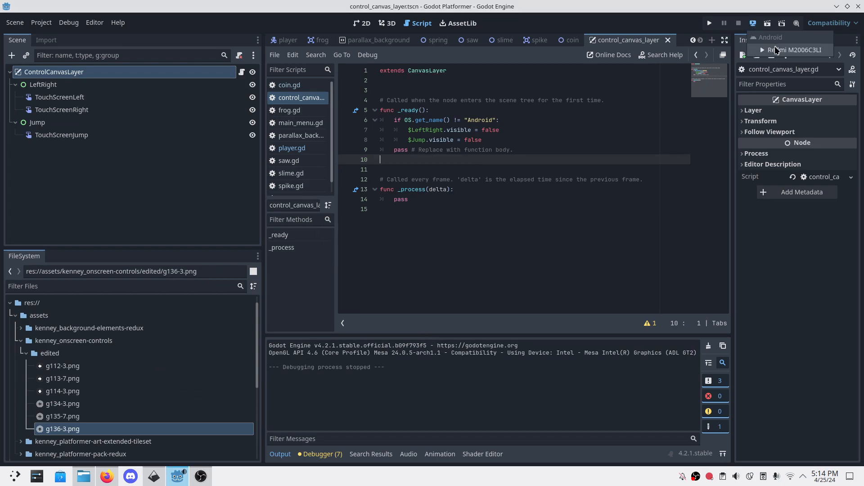
{"action": "left_click", "coordinate": [766, 51]}
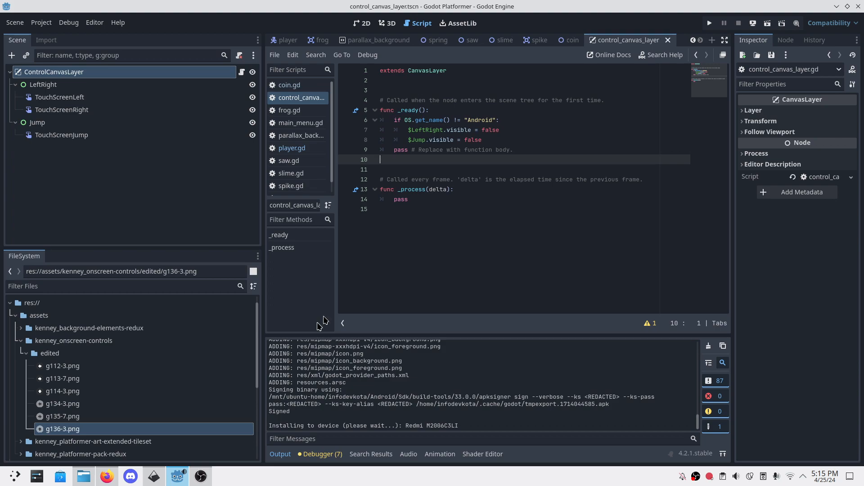
{"action": "left_click", "coordinate": [202, 478]}
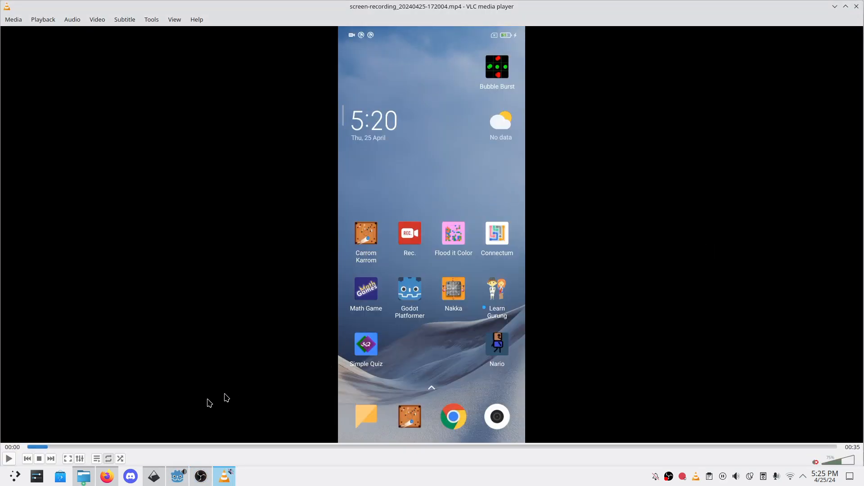
- Play the phone screen recording in VLC and skip ahead to the gameplay to examine the touch buttons on Android
{"action": "left_click", "coordinate": [9, 459]}
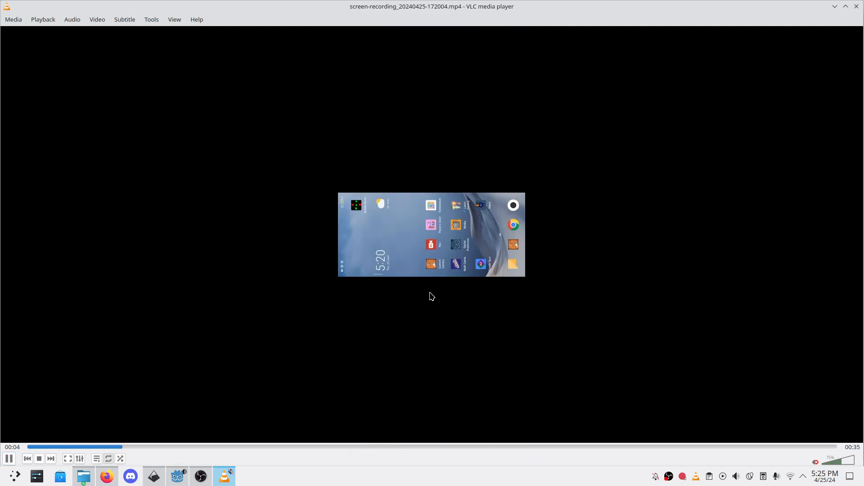
{"action": "left_click_drag", "start_coordinate": [226, 449], "coordinate": [318, 446]}
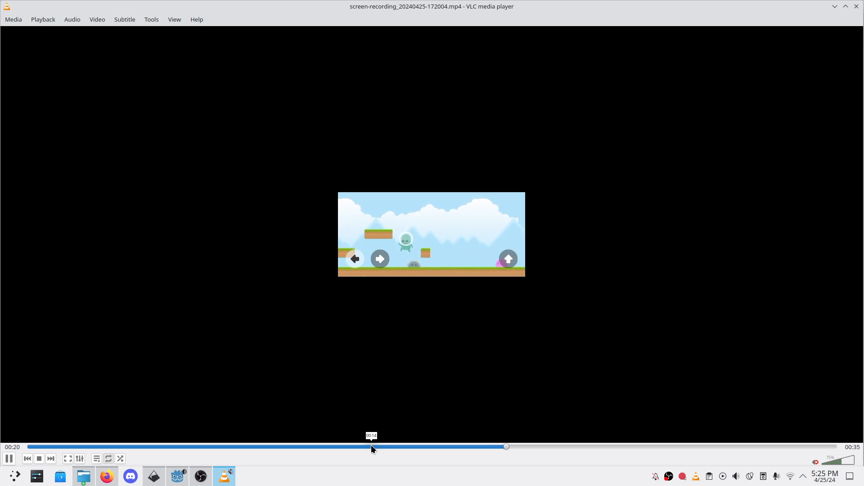
{"action": "left_click", "coordinate": [205, 478]}
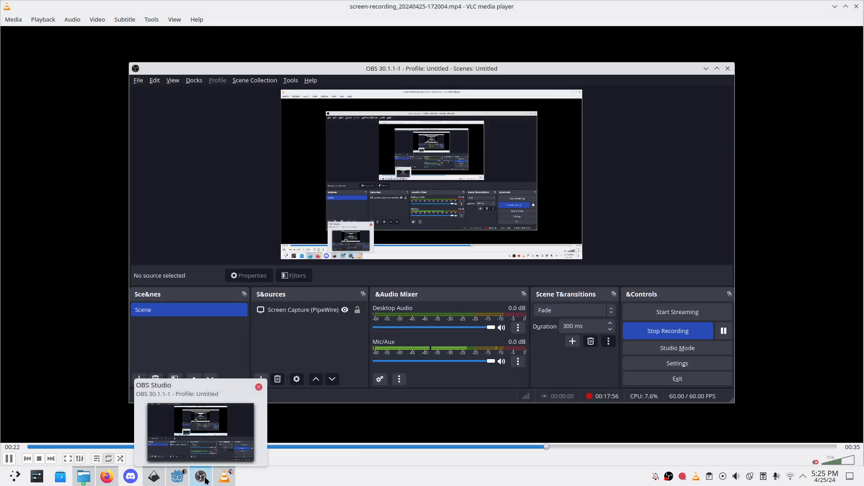